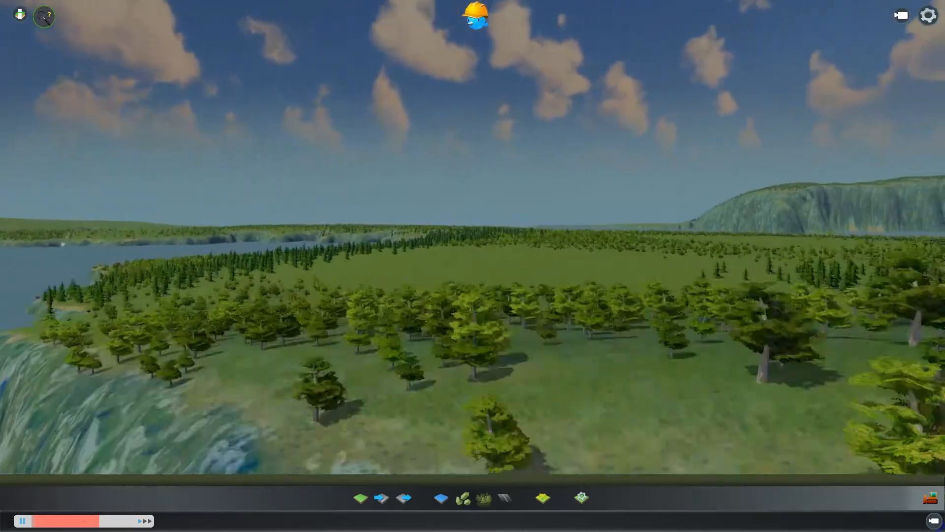
Survey the map's terrain in the map editor, examining the forests, open plains, cliffs, waterfalls, hills and coastline from several directions.
key("w")
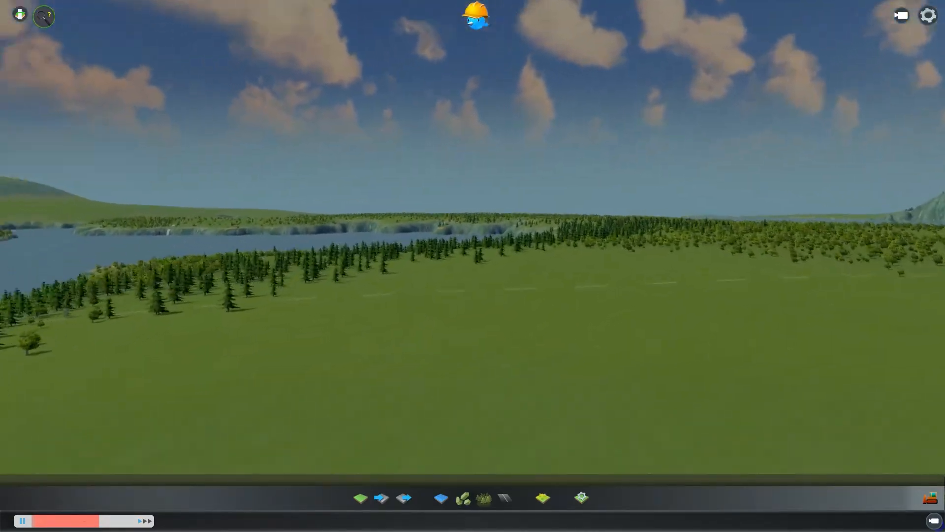
left_click_drag(547, 261, 474, 259)
key("e")
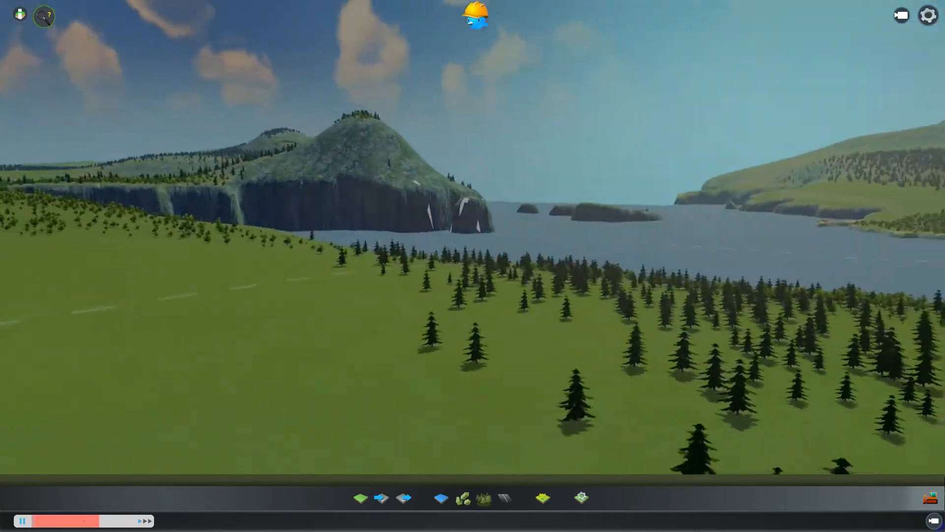
key("s")
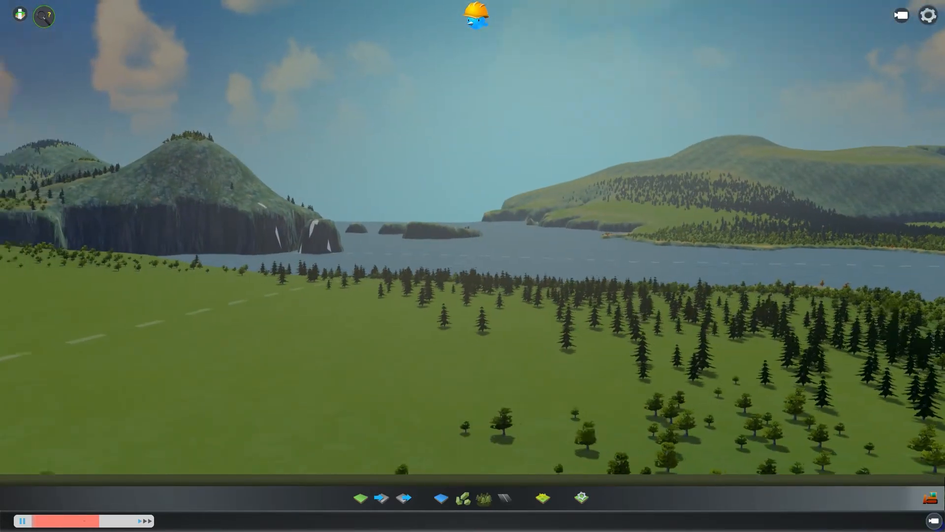
key("q")
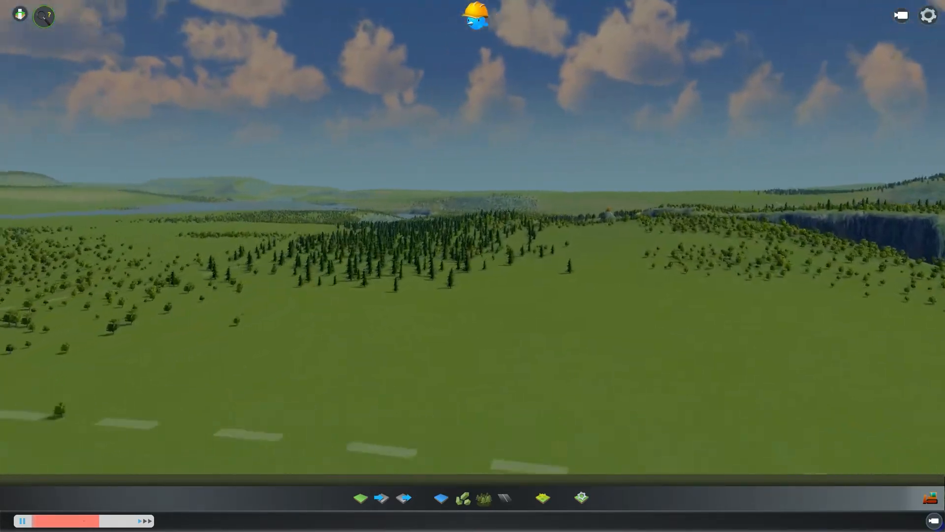
key("q")
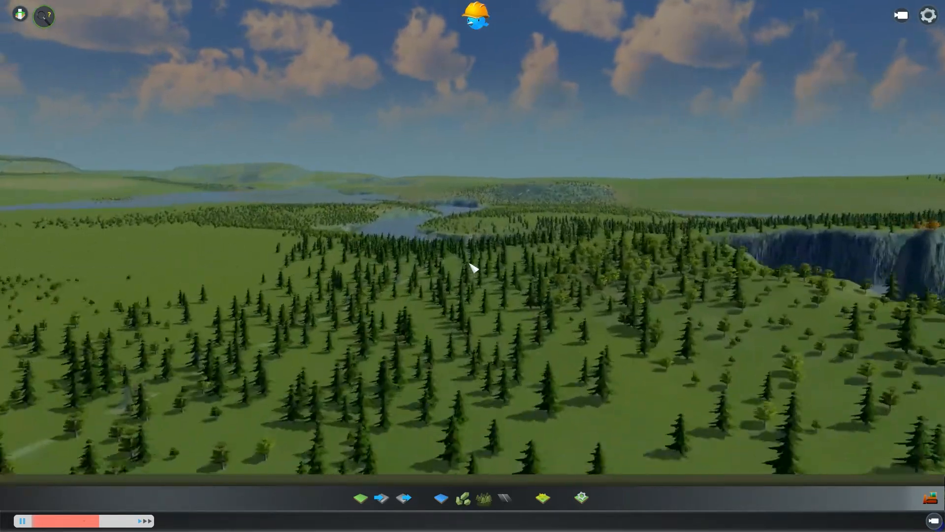
key("e")
key("w")
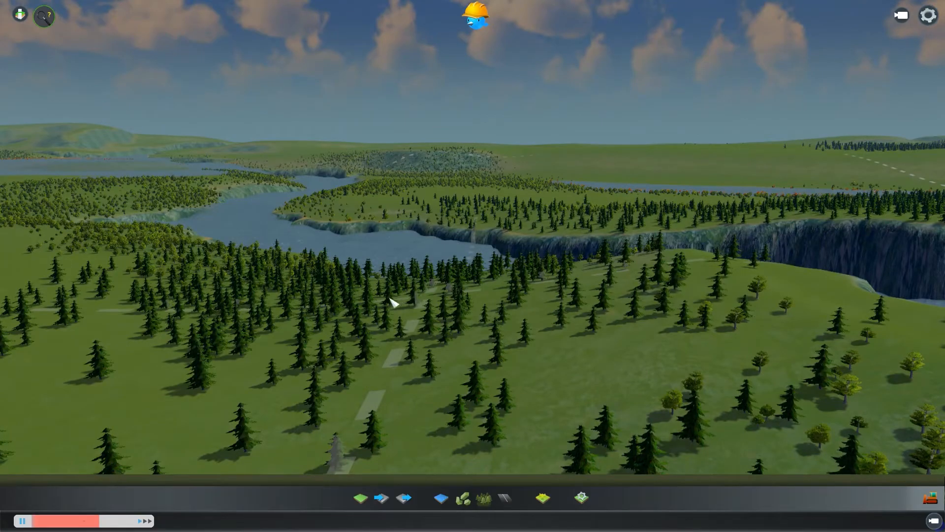
key("e")
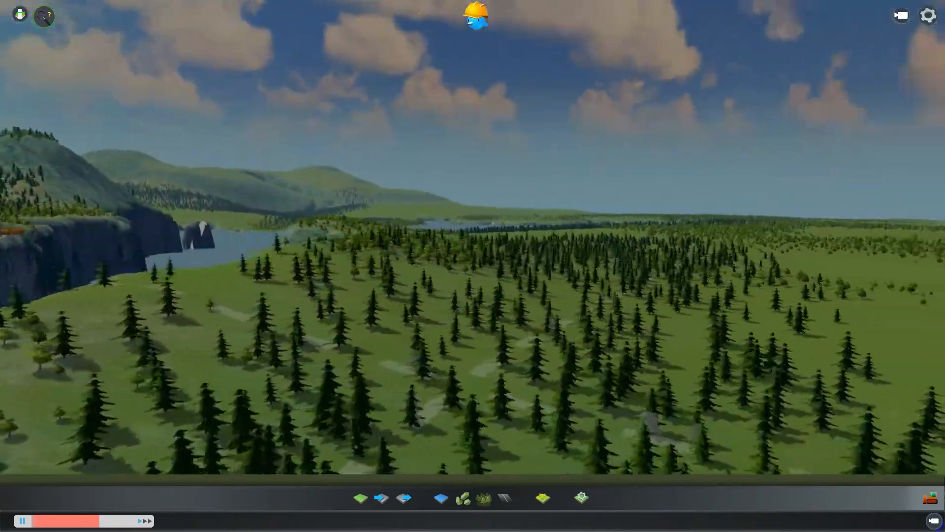
key("q")
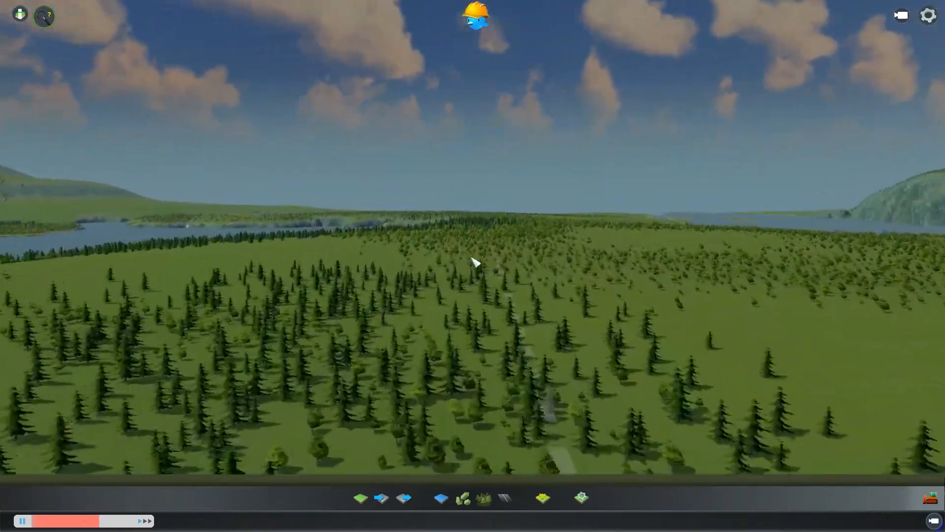
scroll(474, 265, "up", 3)
key("q")
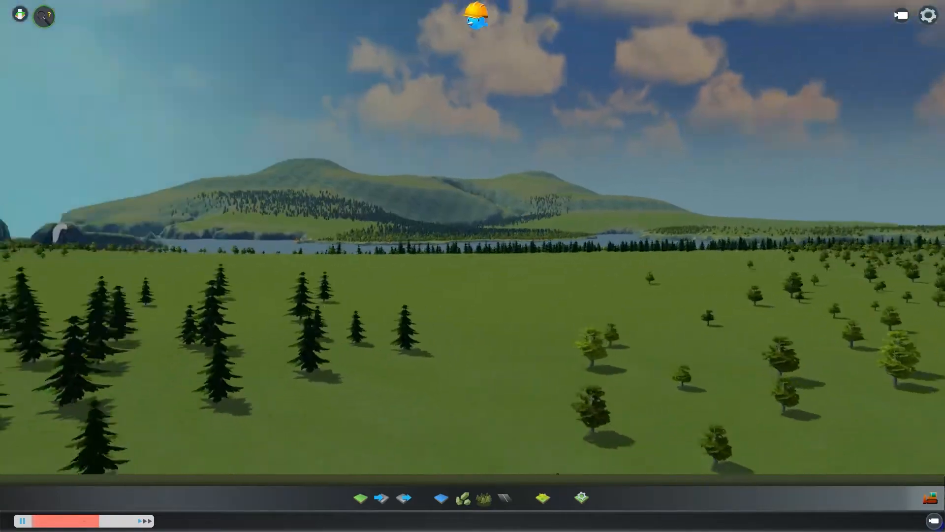
key("q")
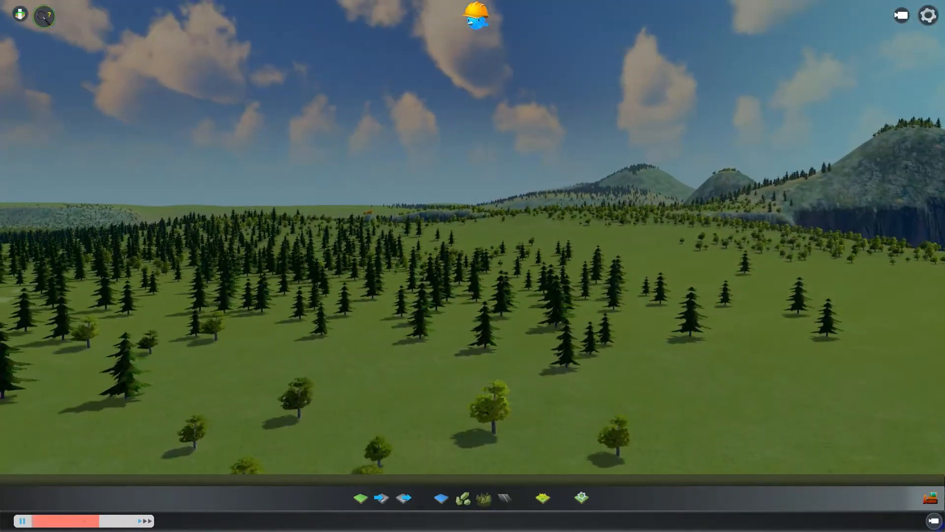
key("q")
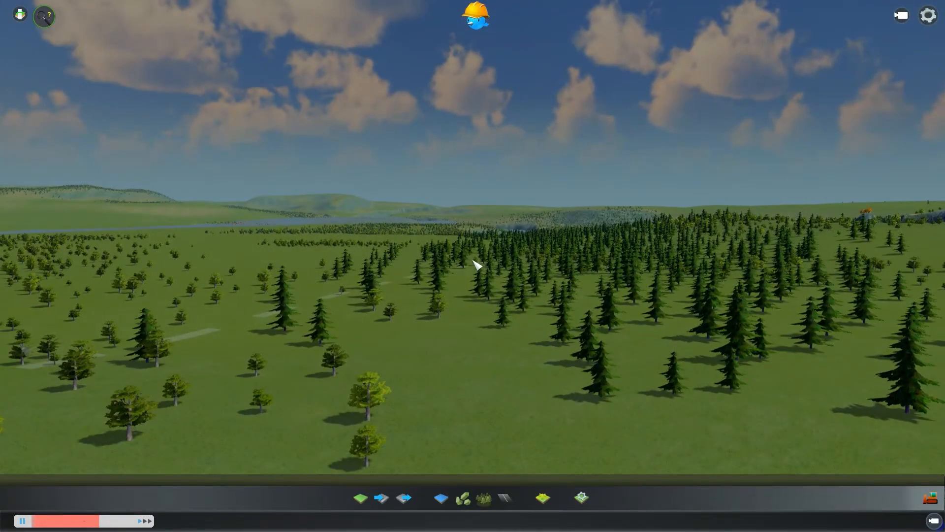
key("w")
key("e")
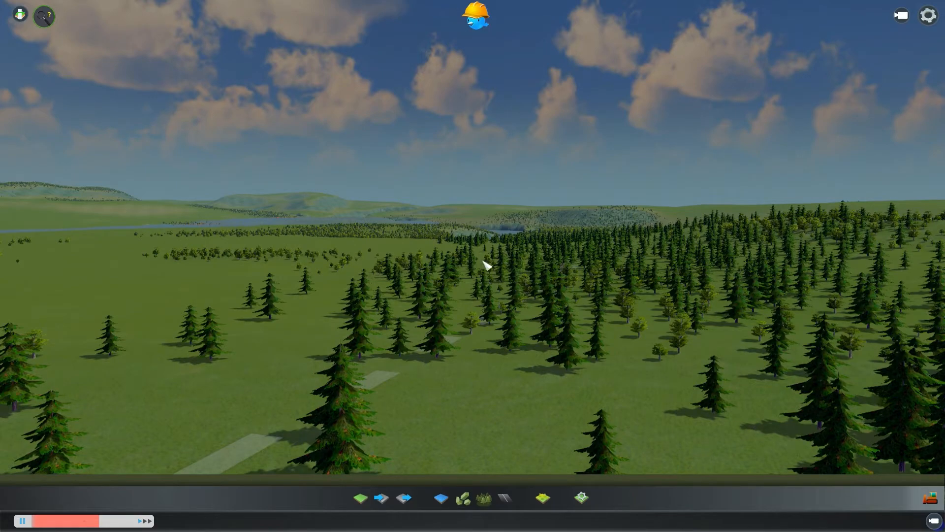
key("e")
key("e")
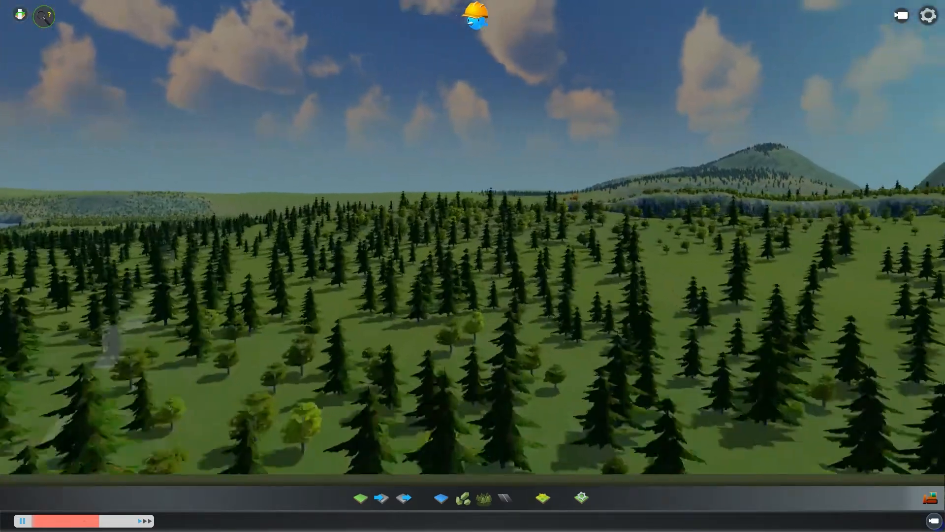
key("e")
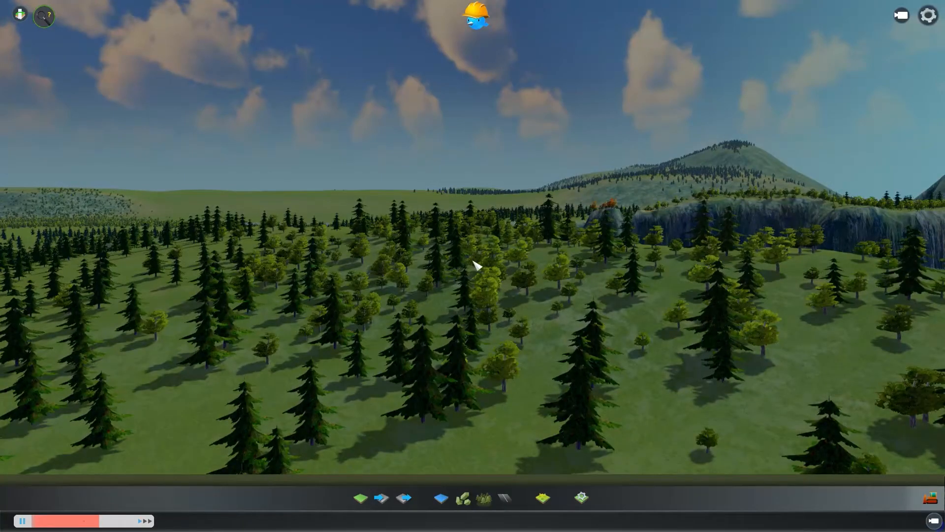
key("e")
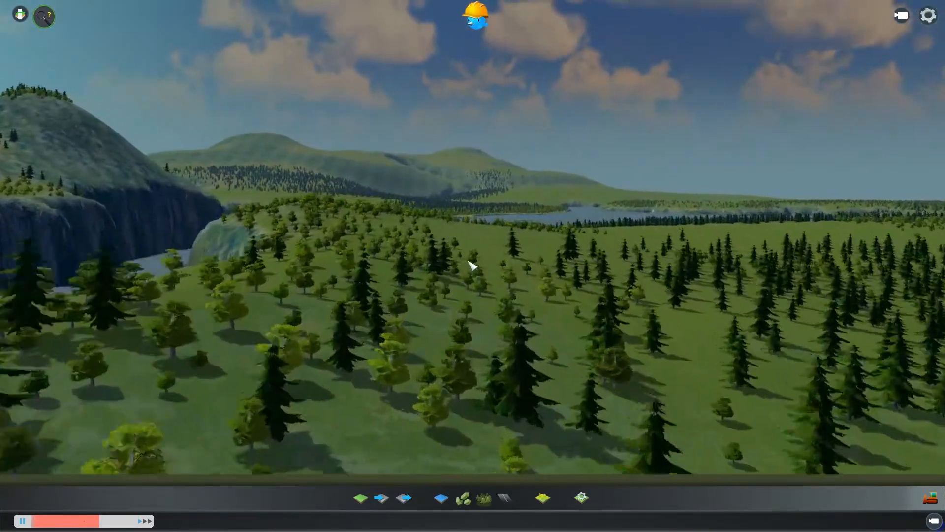
key("w")
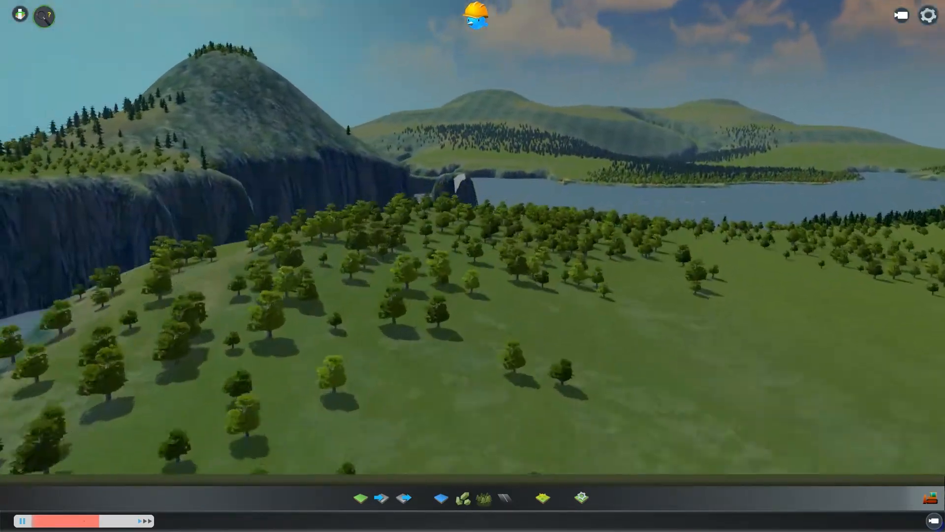
key("w")
middle_click(473, 261)
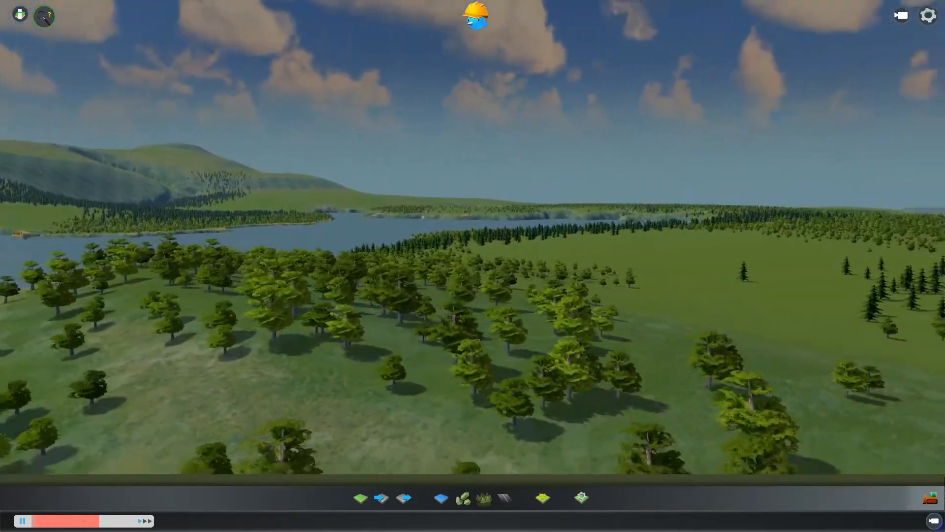
key("w")
middle_click(476, 260)
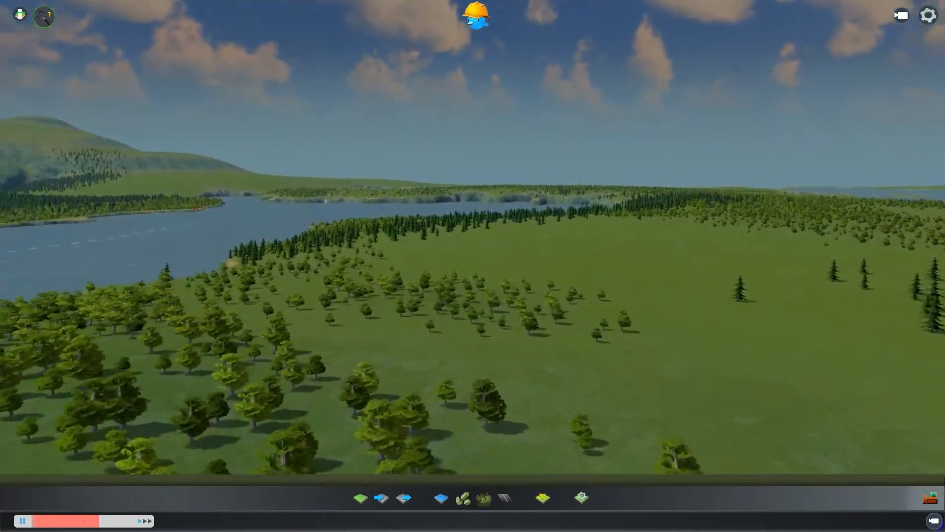
key("w")
middle_click(476, 263)
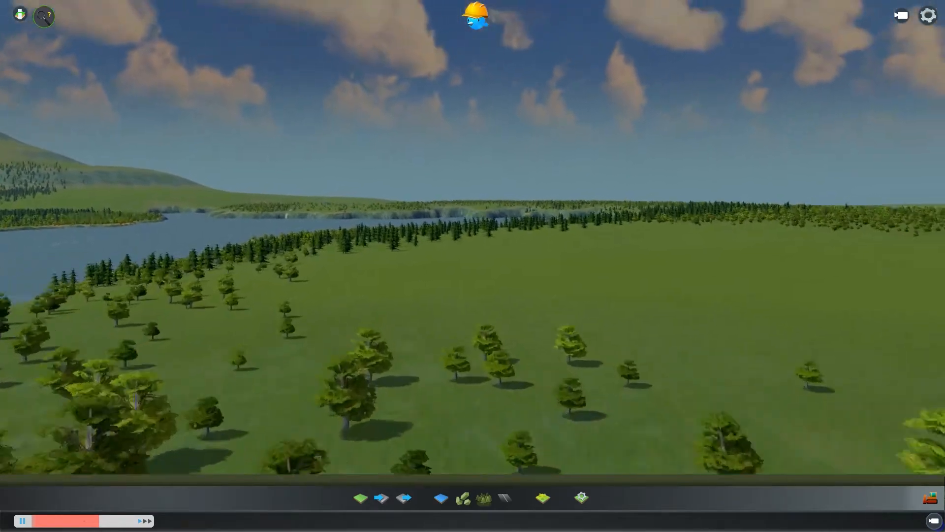
key("w")
middle_click(474, 262)
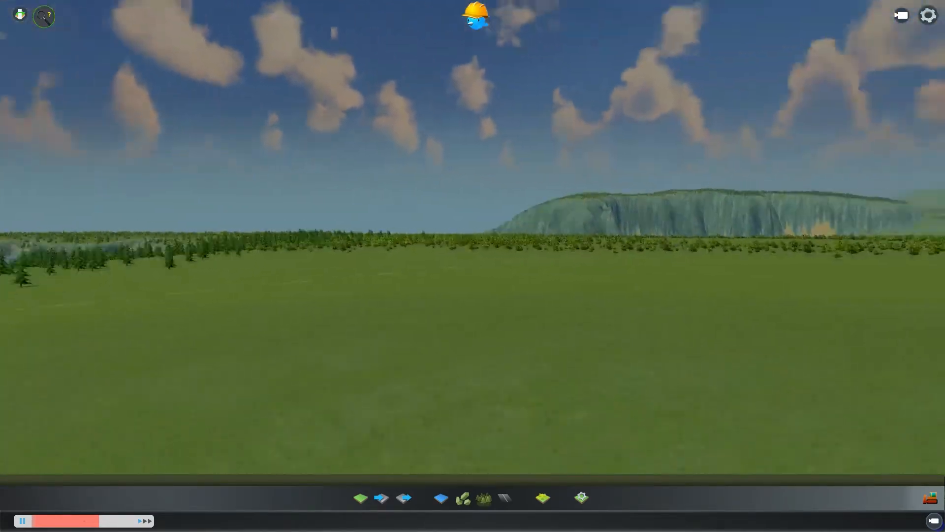
key("w")
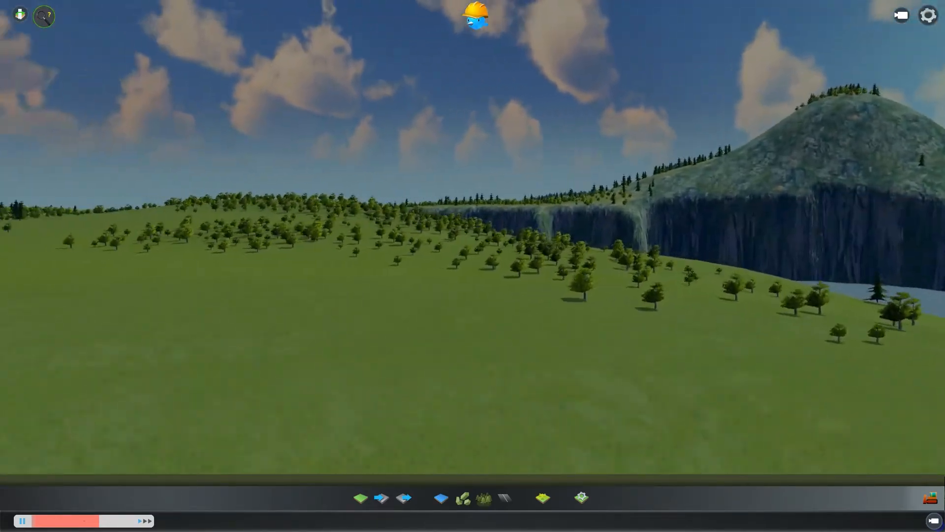
key("w")
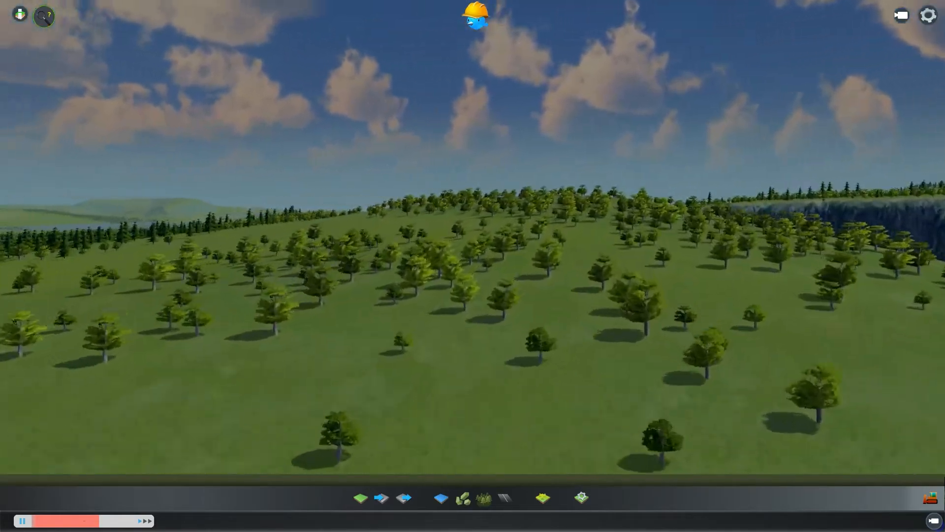
key("w")
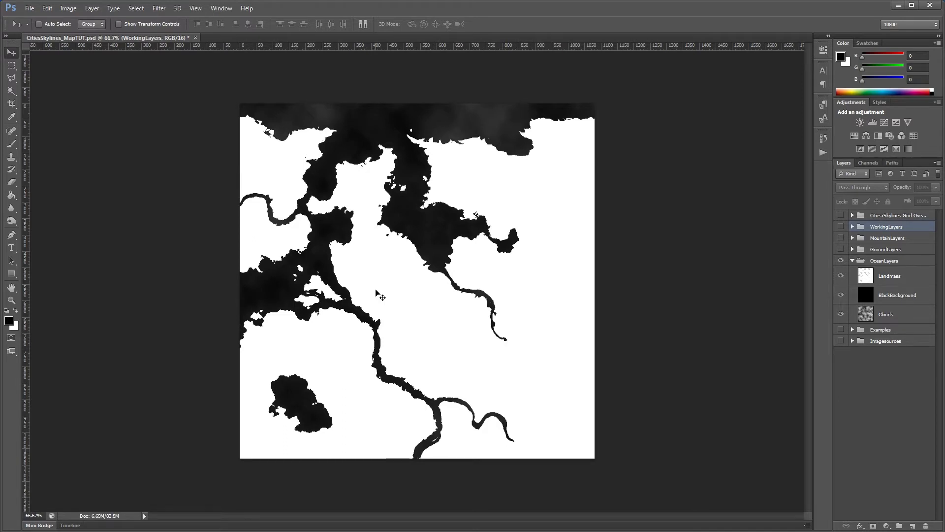
Switch to Photoshop and check the heightmap document's colour mode, bit depth and pixel dimensions.
left_click(72, 11)
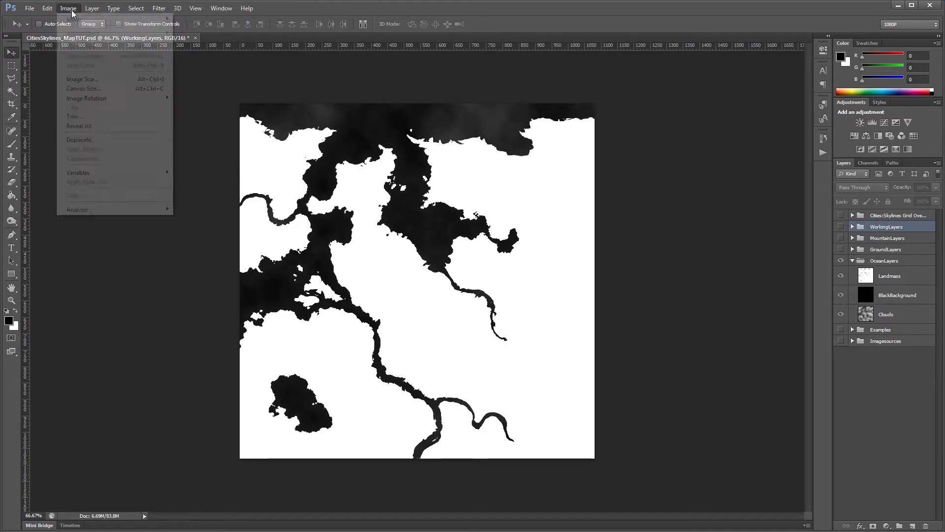
mouse_move(73, 19)
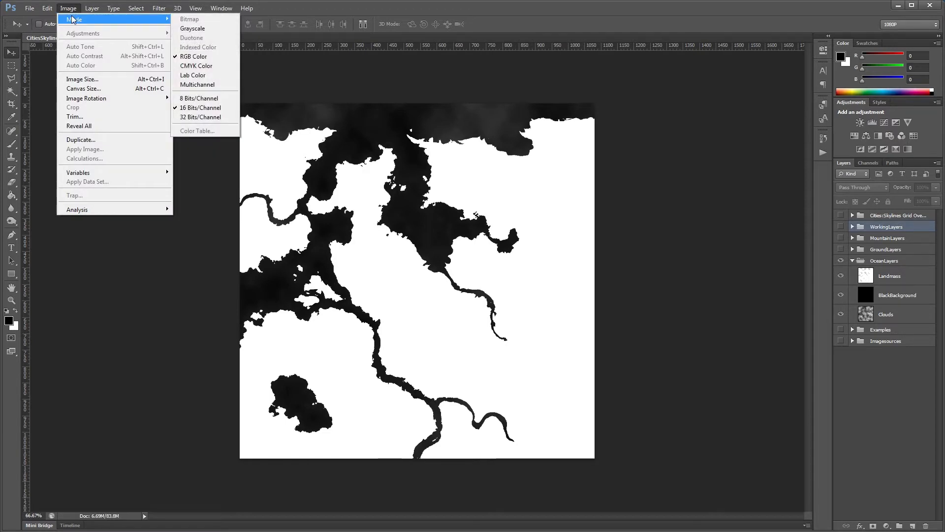
left_click(79, 79)
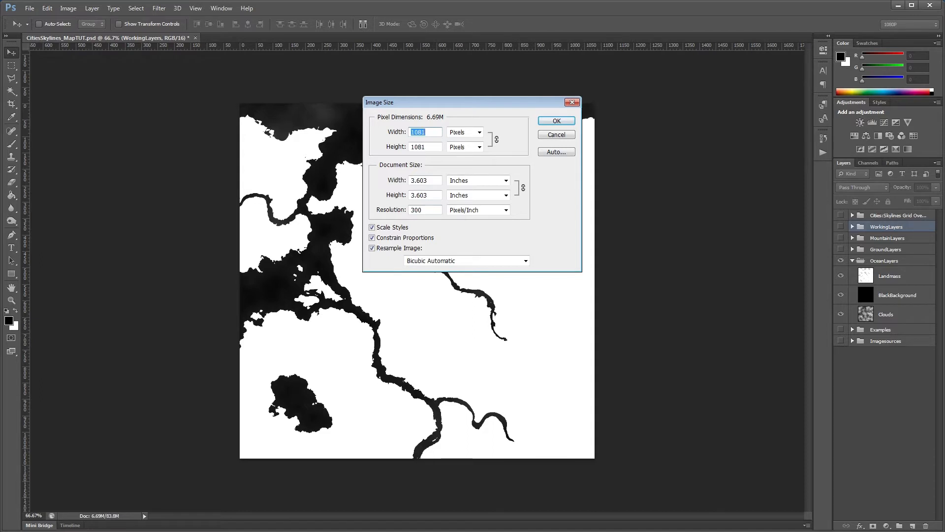
left_click(557, 135)
left_click(69, 9)
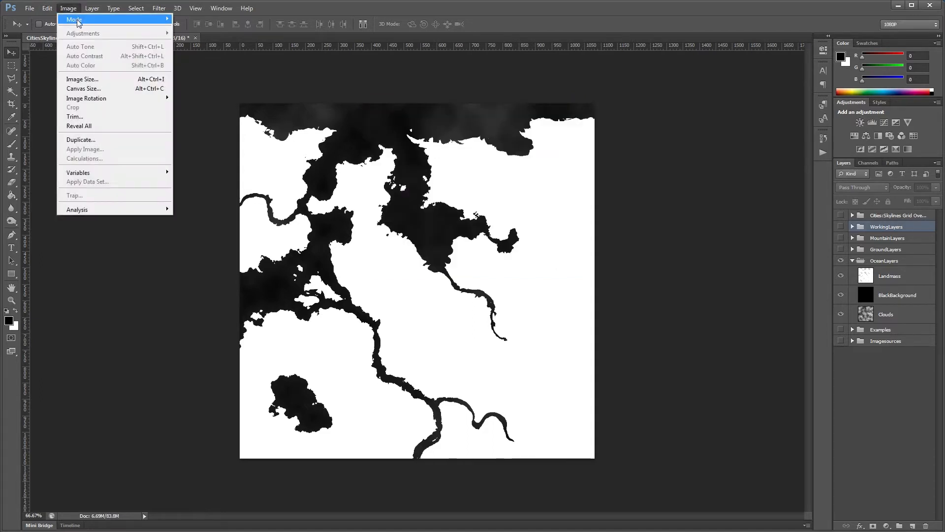
mouse_move(78, 20)
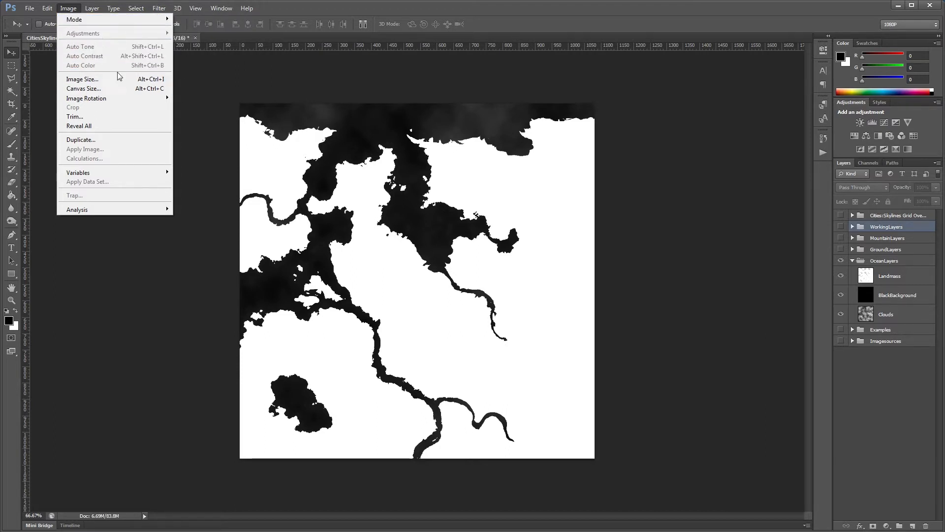
mouse_move(114, 98)
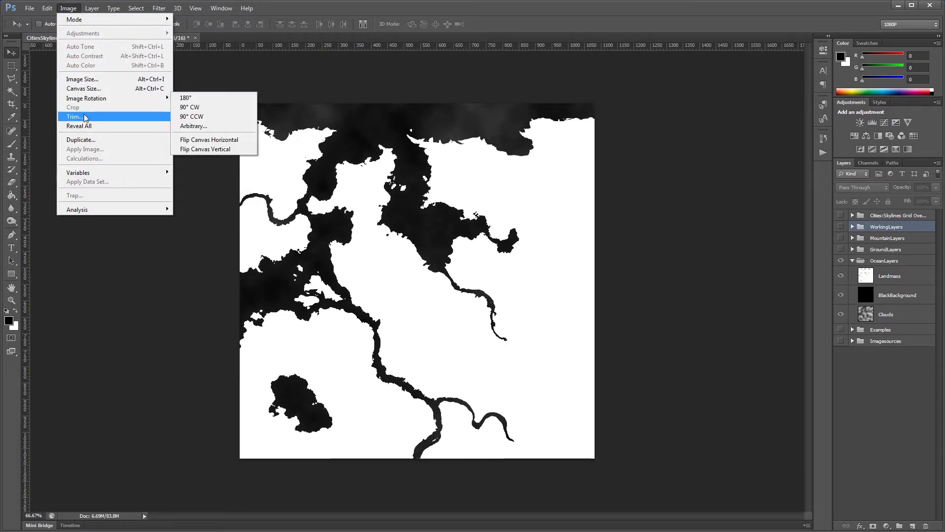
left_click(68, 9)
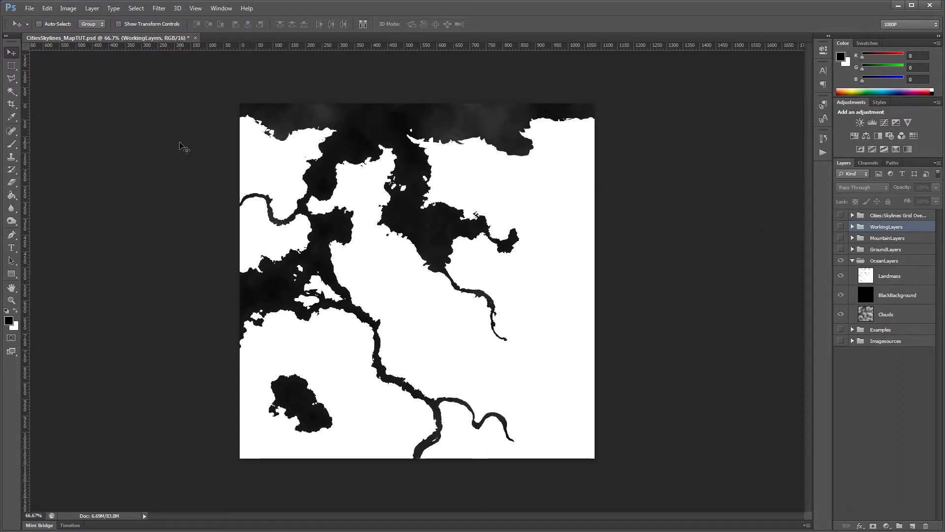
Add a Threshold adjustment layer above the WorkingLayers group, with default layer settings.
left_click(76, 10)
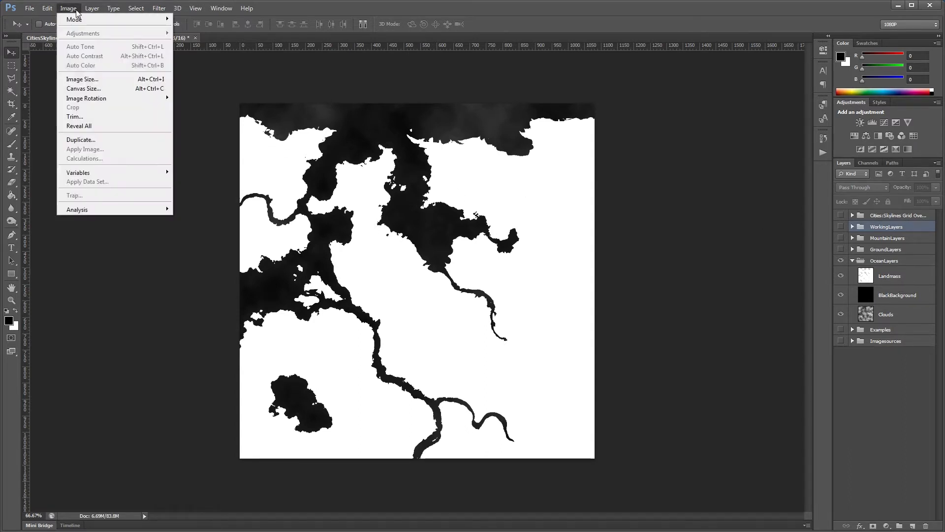
mouse_move(91, 10)
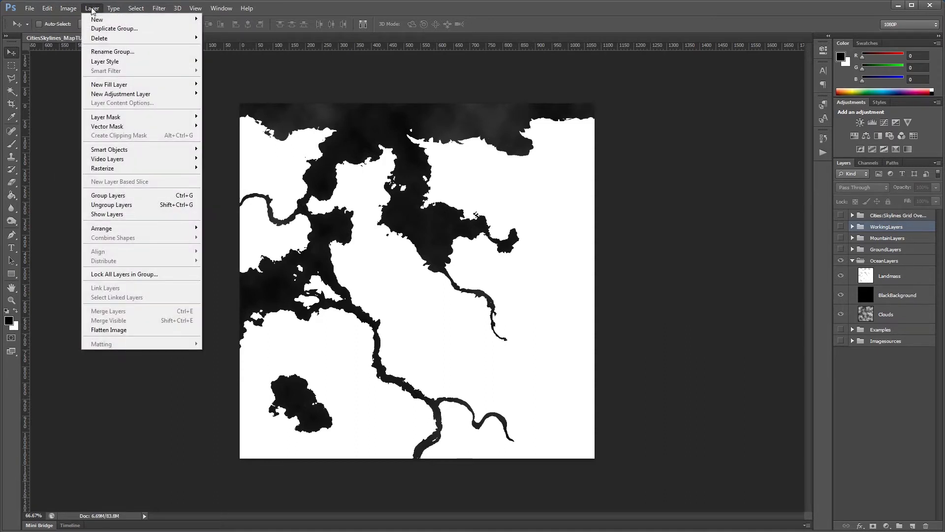
mouse_move(120, 94)
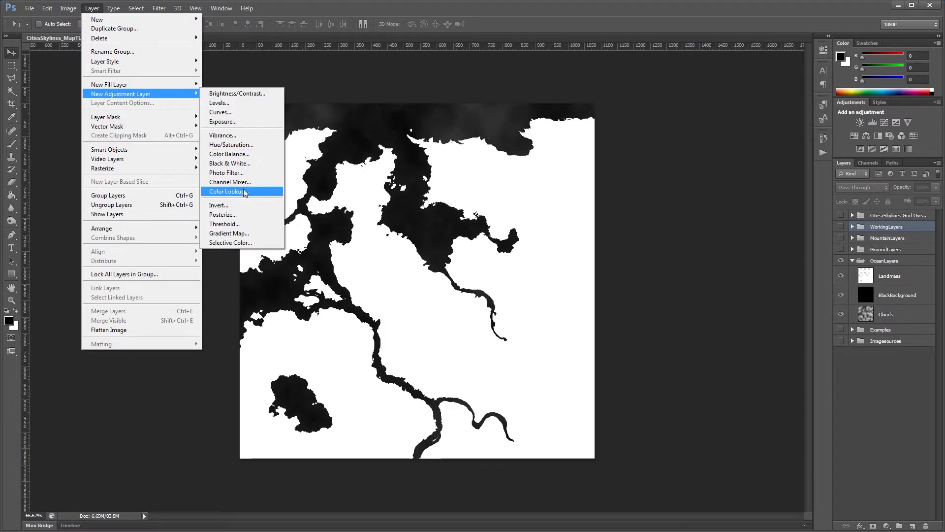
left_click(229, 224)
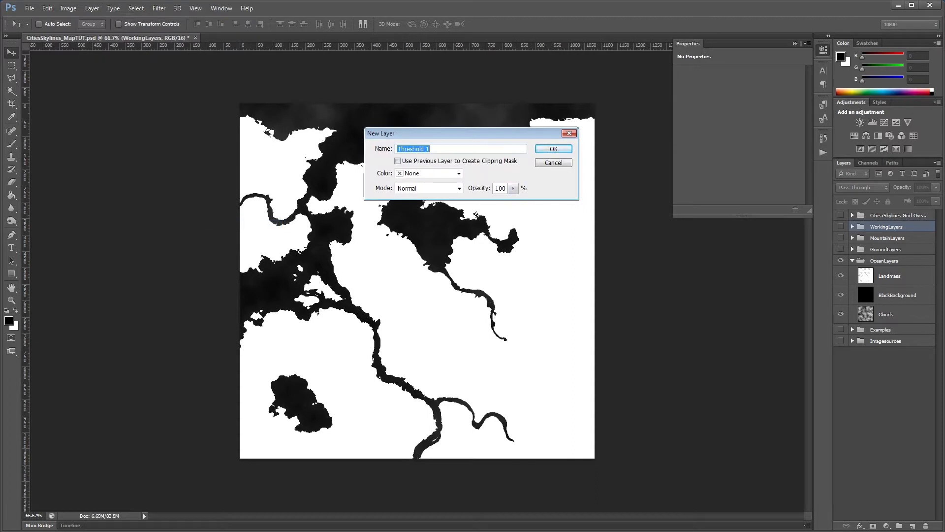
key("Return")
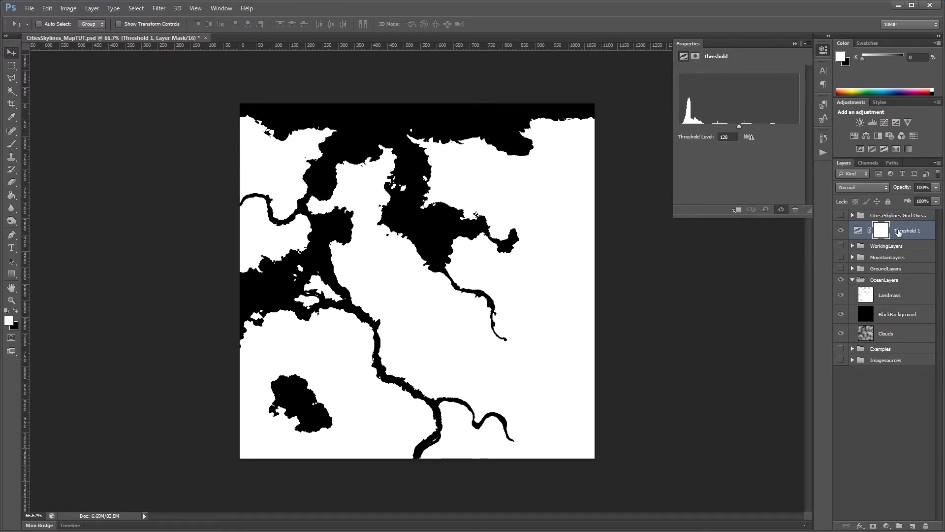
Move the Threshold 1 adjustment layer into the OceanLayers group above Landmass and try out higher threshold levels.
left_click_drag(899, 231, 899, 285)
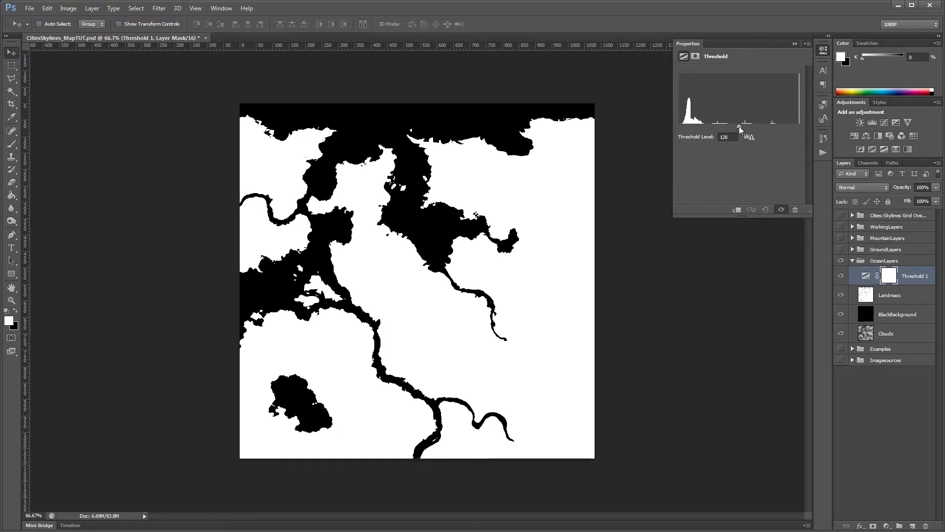
left_click_drag(800, 126, 801, 127)
left_click_drag(773, 126, 799, 127)
left_click(825, 51)
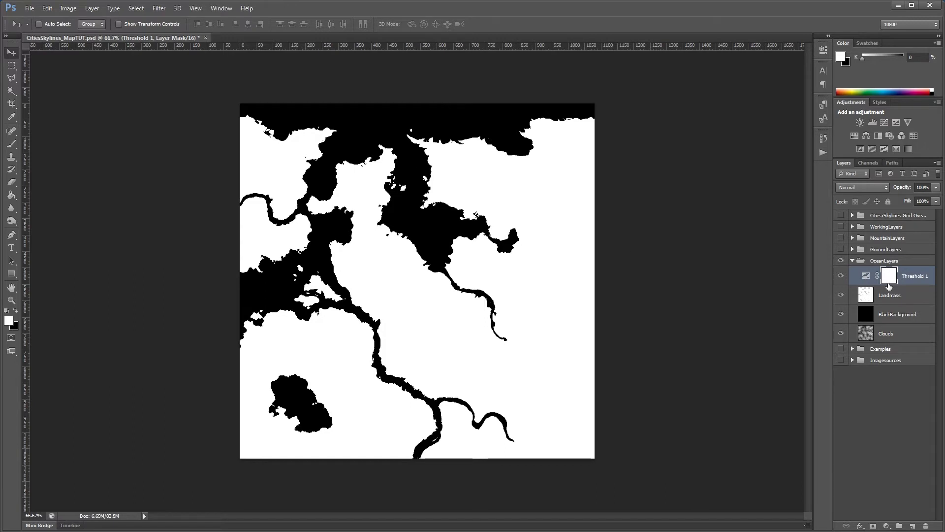
Duplicate the Landmass layer as Landmass copy, place the copy at the very bottom of the layer stack, and hide it.
left_click(874, 294)
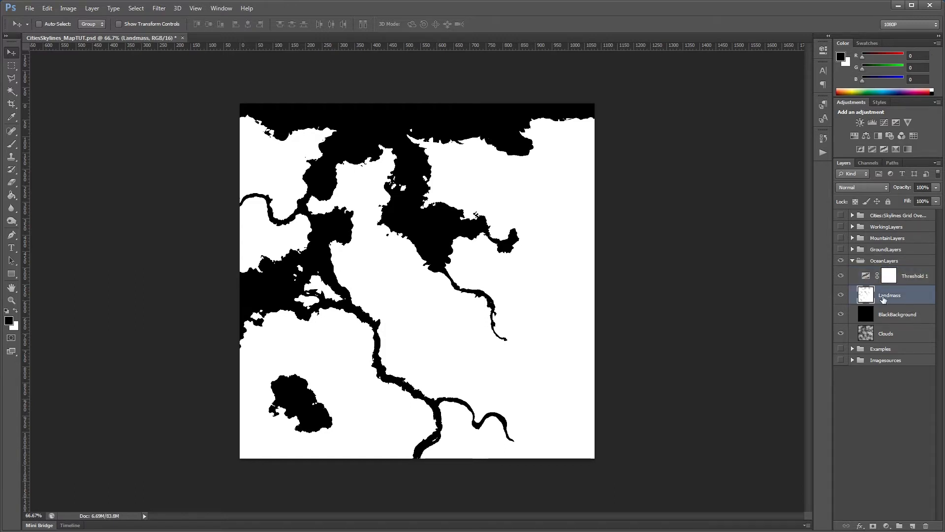
left_click(937, 162)
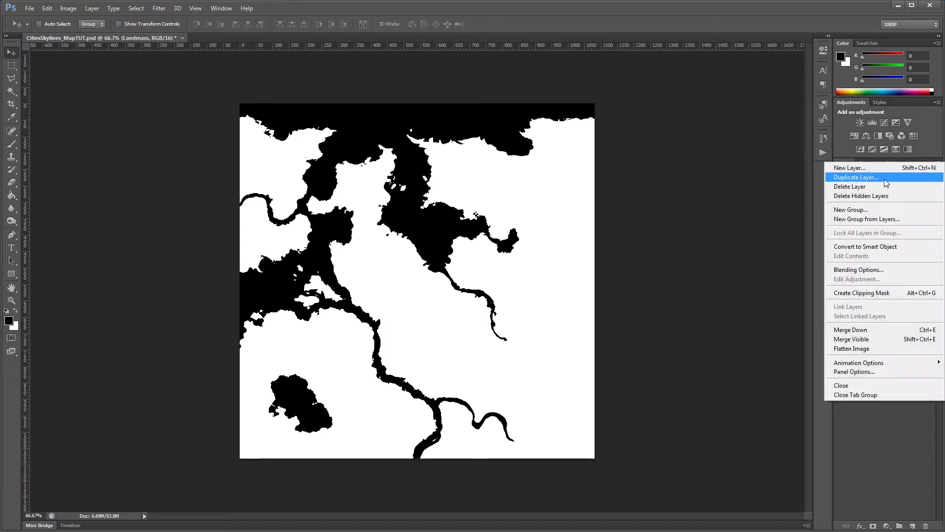
left_click(862, 178)
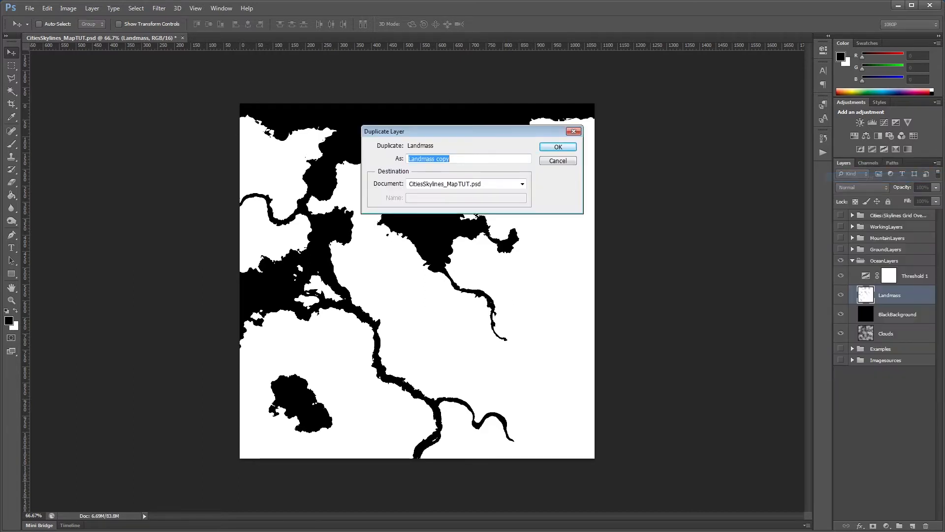
key("Return")
left_click_drag(889, 294, 886, 394)
left_click(841, 375)
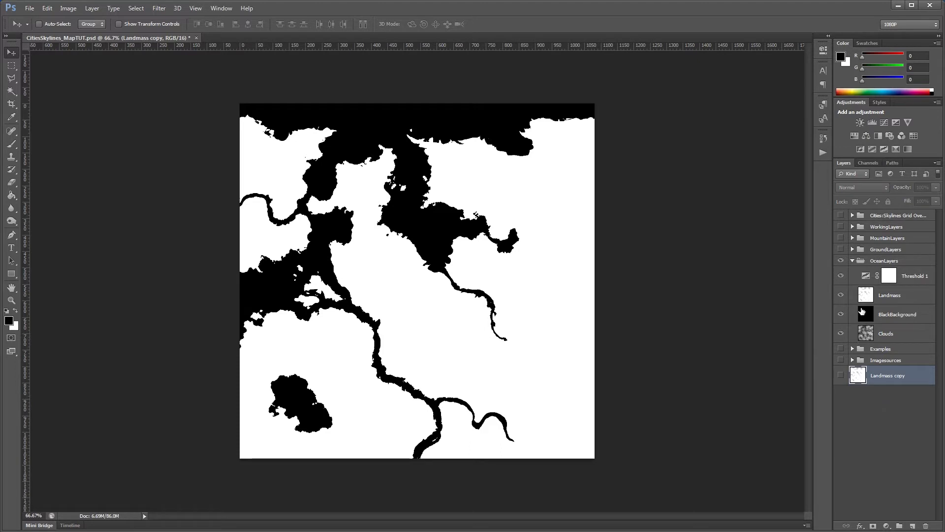
Load the Landmass layer's shape as a selection and open the foreground colour picker in brightness mode.
left_click(875, 297)
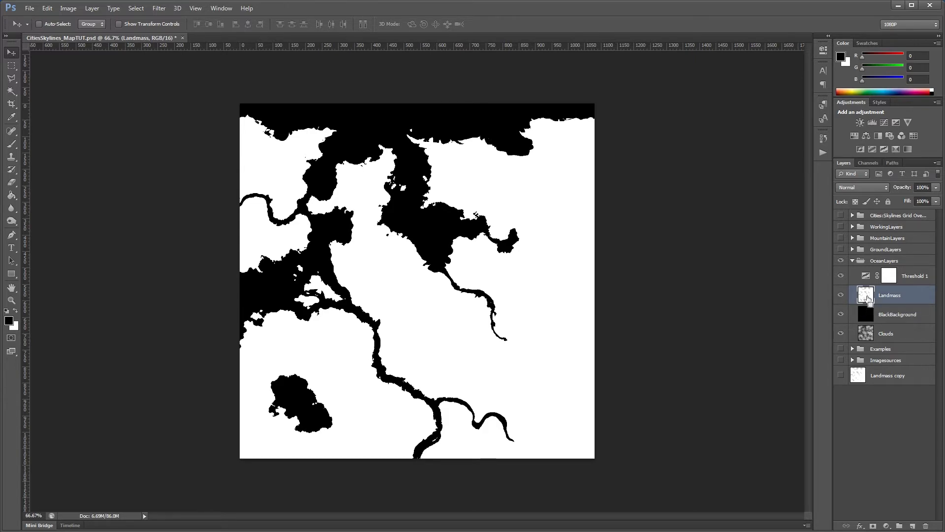
left_click(867, 297, "ctrl")
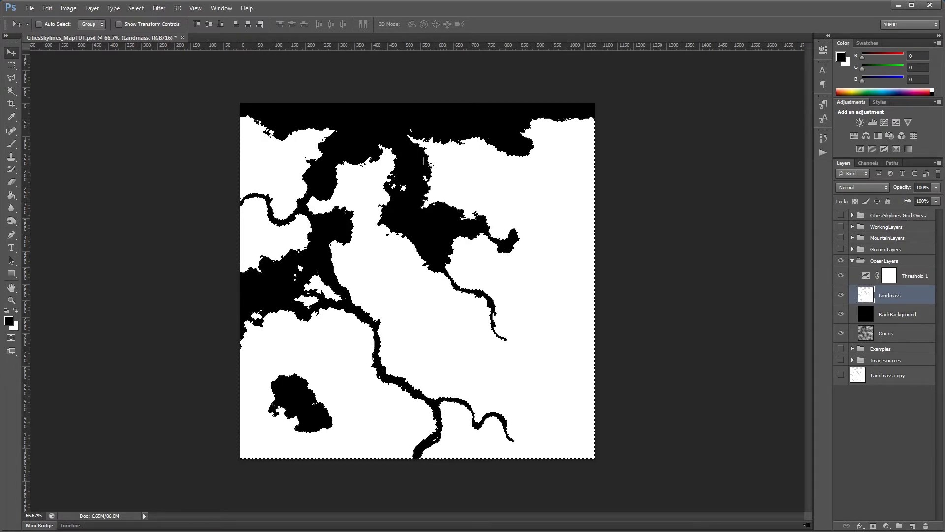
left_click(9, 321)
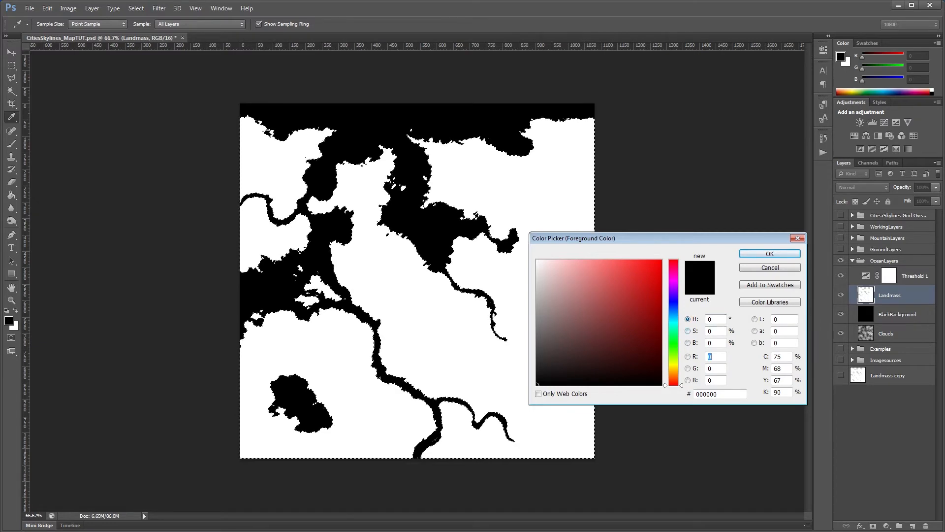
left_click(688, 343)
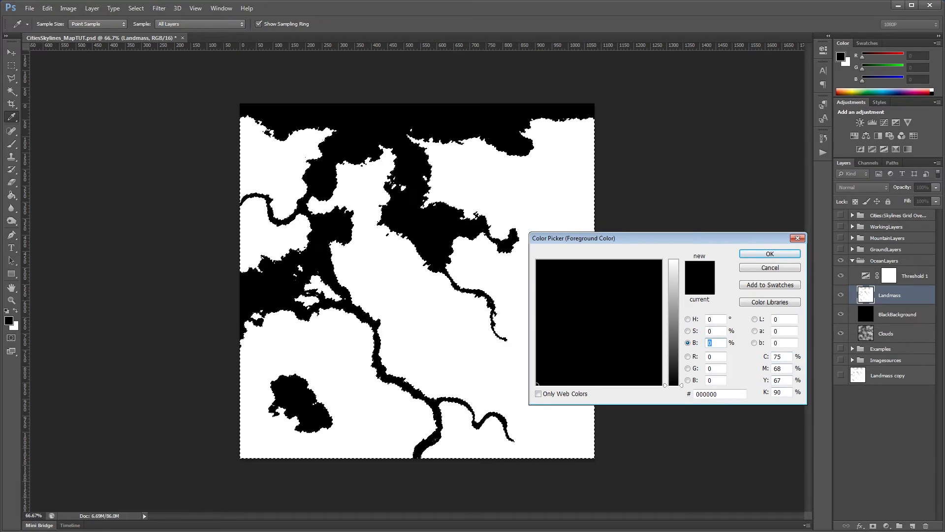
Try defining the foreground black with CMYK values of 0, 0, 0 and 100%.
double_click(777, 393)
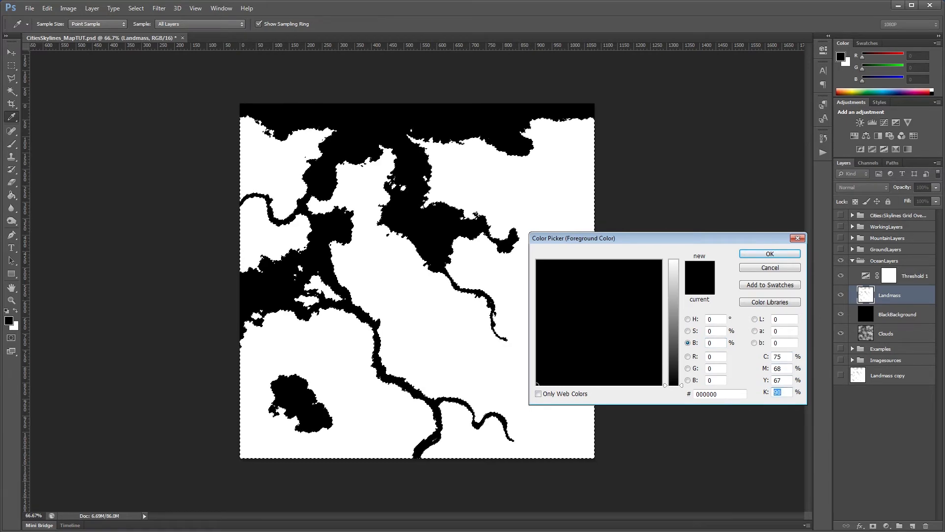
type("100")
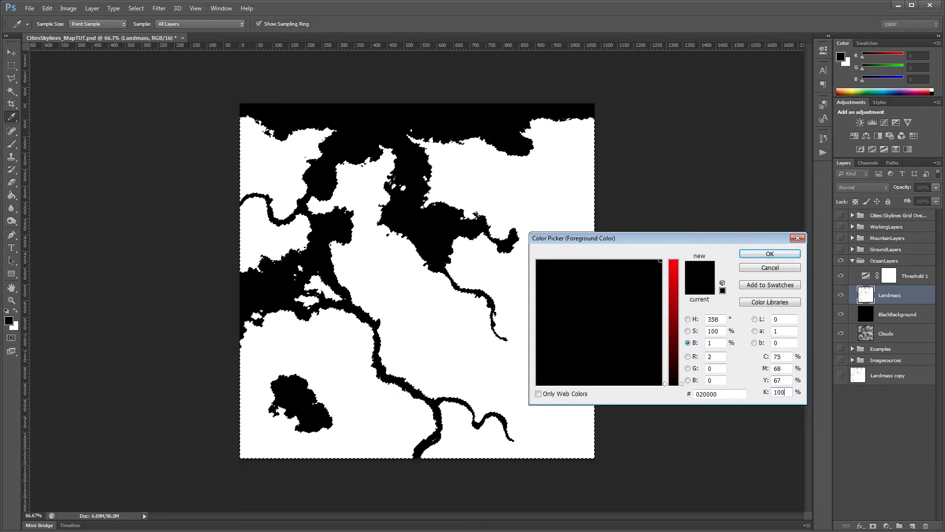
left_click_drag(784, 380, 772, 356)
type("000")
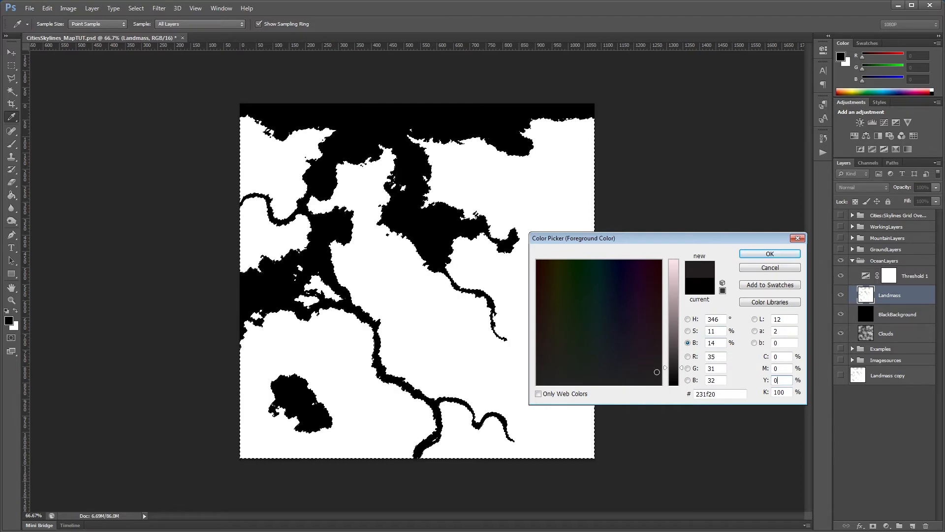
Reset the foreground colour's hue, saturation and brightness to 0.
left_click_drag(720, 319, 708, 319)
type("0")
key("Tab")
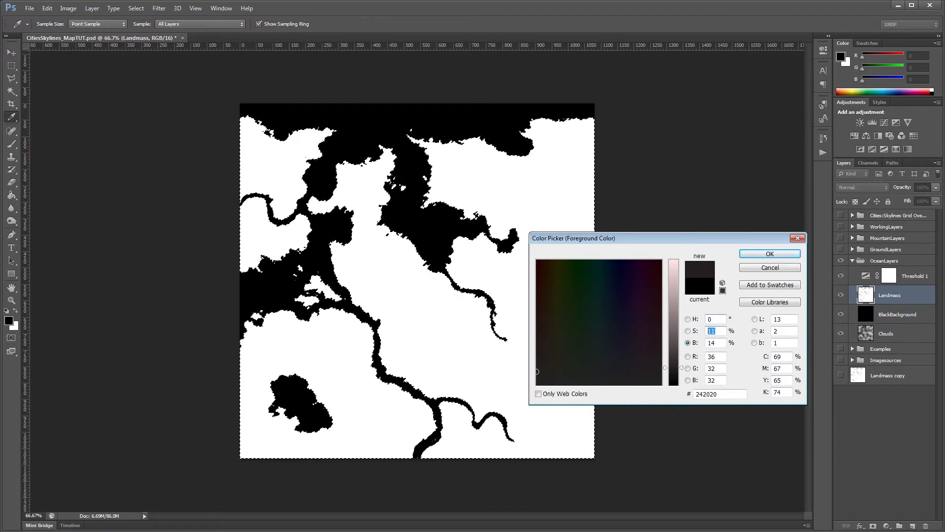
type("0")
key("Tab")
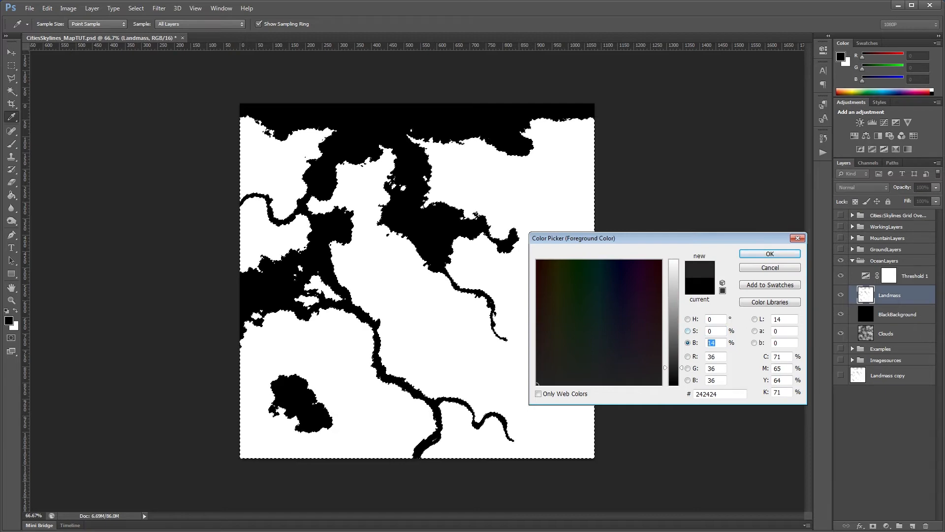
type("0")
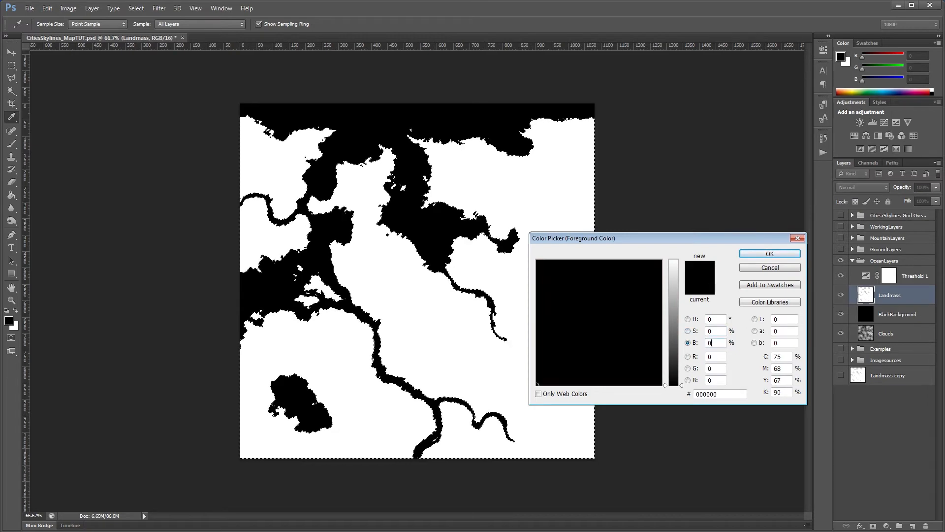
Set the foreground colour to a dark grey with 13% brightness, trying 20% and 12% first.
left_click(714, 330)
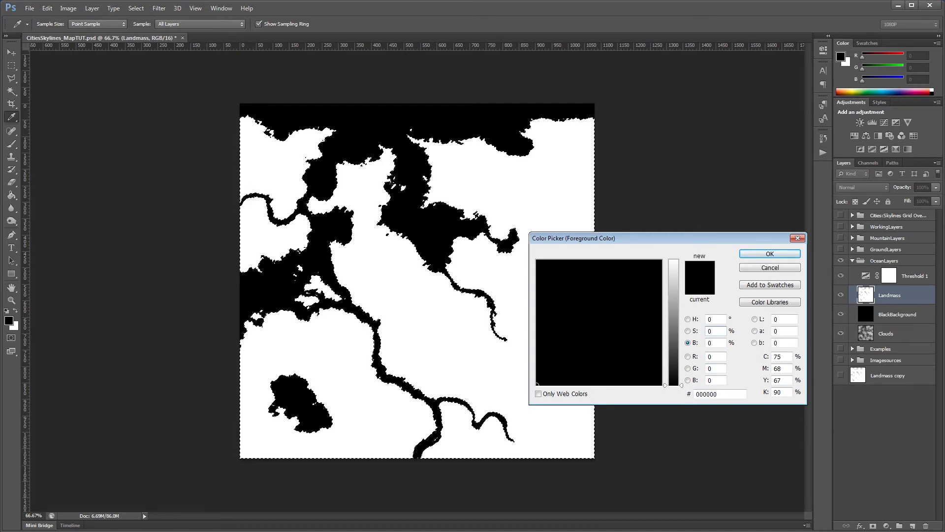
key("Tab")
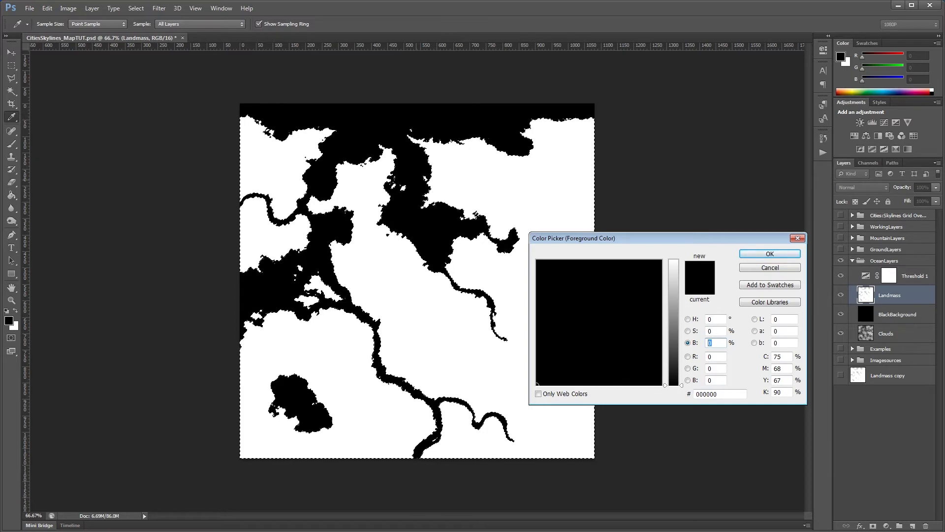
type("20")
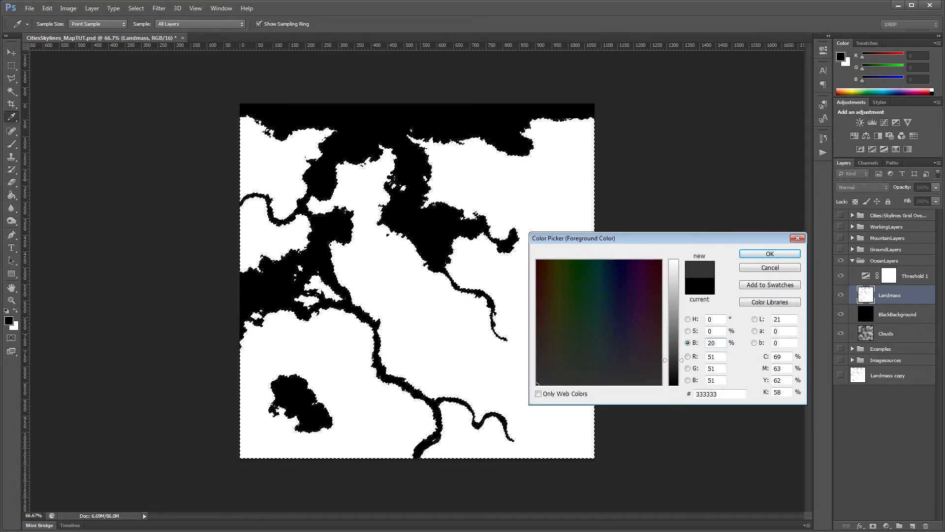
key("BackSpace")
key("BackSpace")
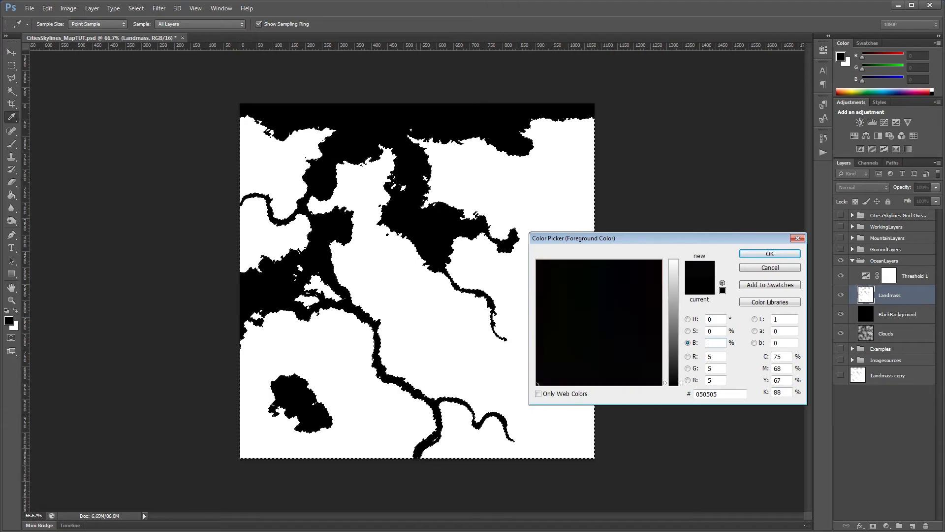
type("12")
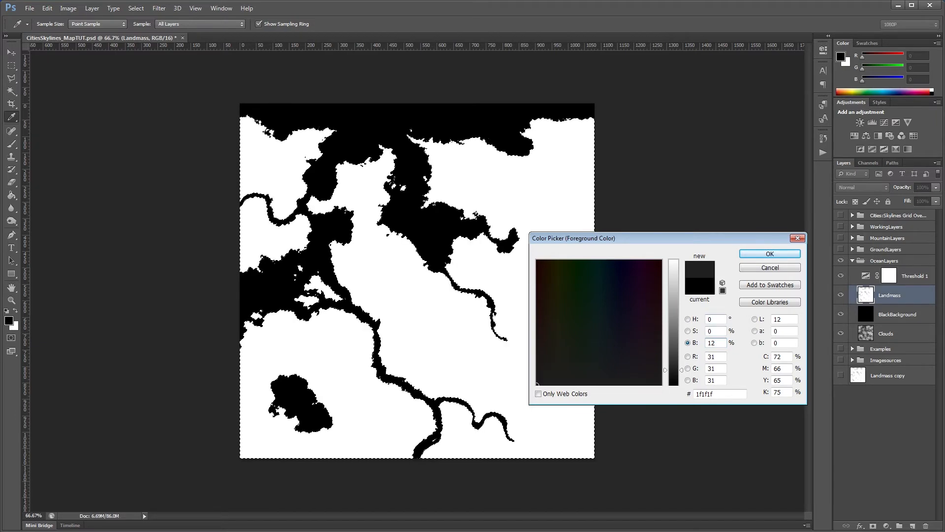
key("BackSpace")
type("3")
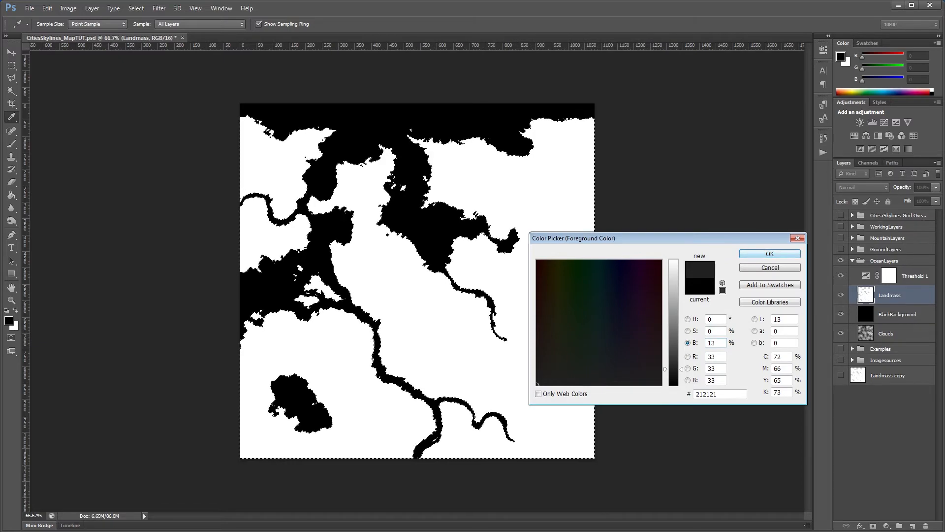
key("Return")
Fill the selected area of the Landmass layer with the dark grey foreground colour and clear the selection.
key("v")
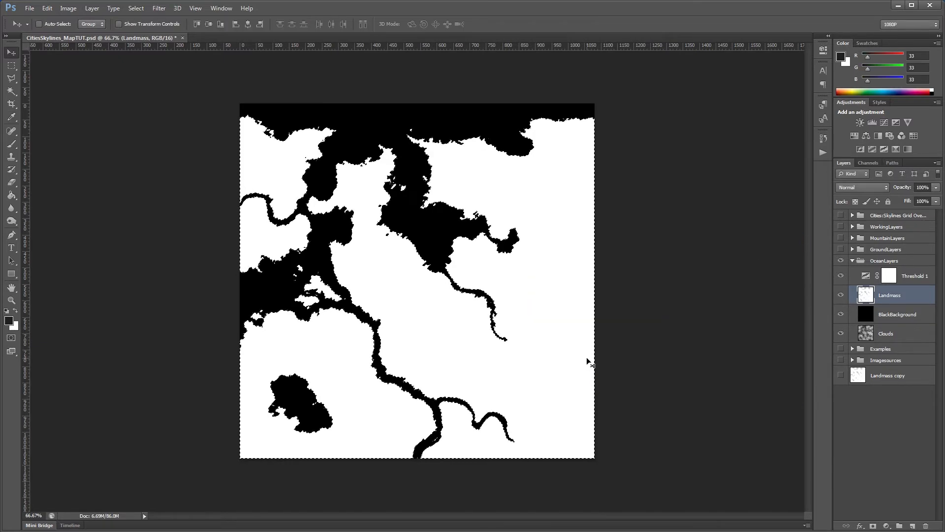
key("alt+BackSpace")
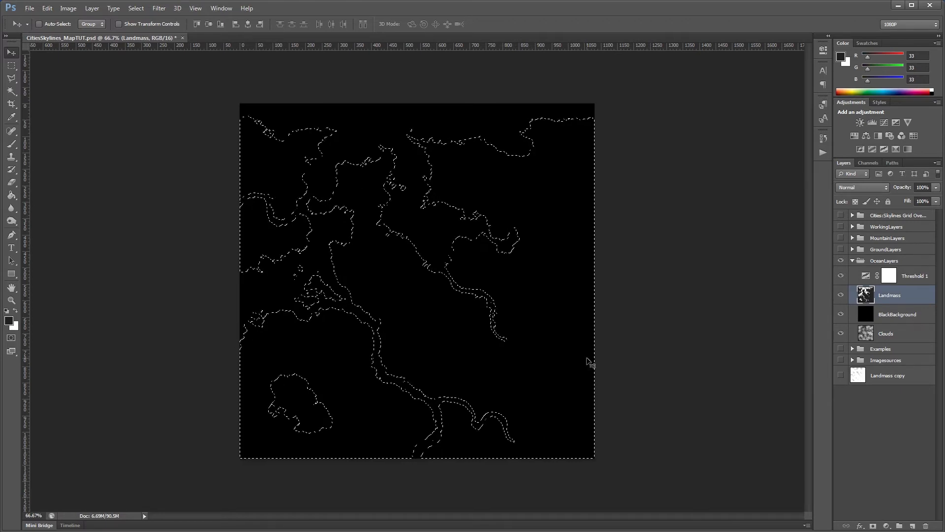
key("ctrl+d")
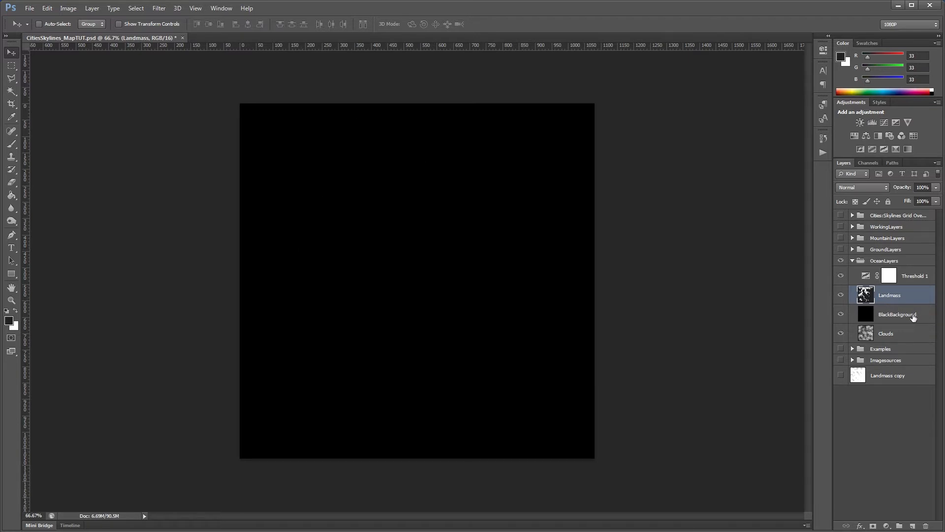
Hide the Threshold 1 adjustment and compare the clouds with and without BlackBackground, leaving BlackBackground shown.
left_click(841, 314)
left_click(908, 315)
left_click(872, 287)
left_click(841, 276)
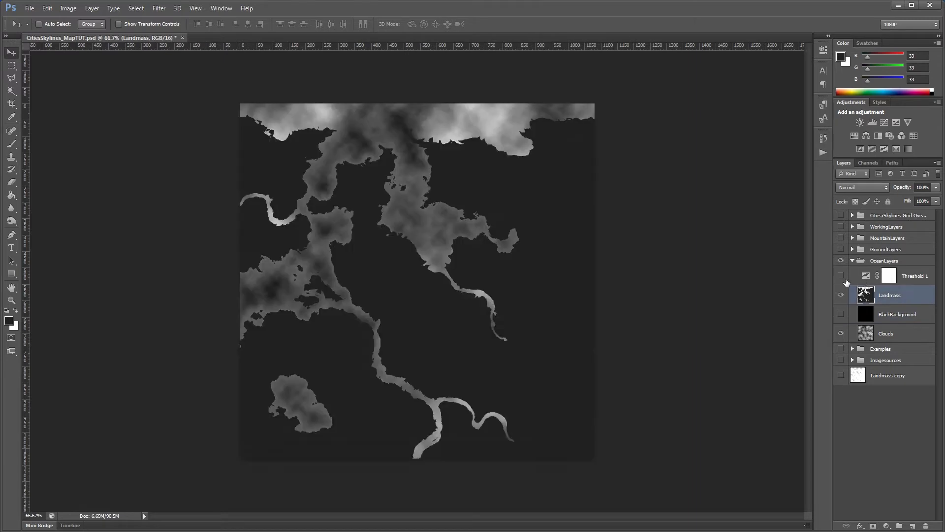
left_click(841, 276)
left_click(841, 275)
left_click(841, 313)
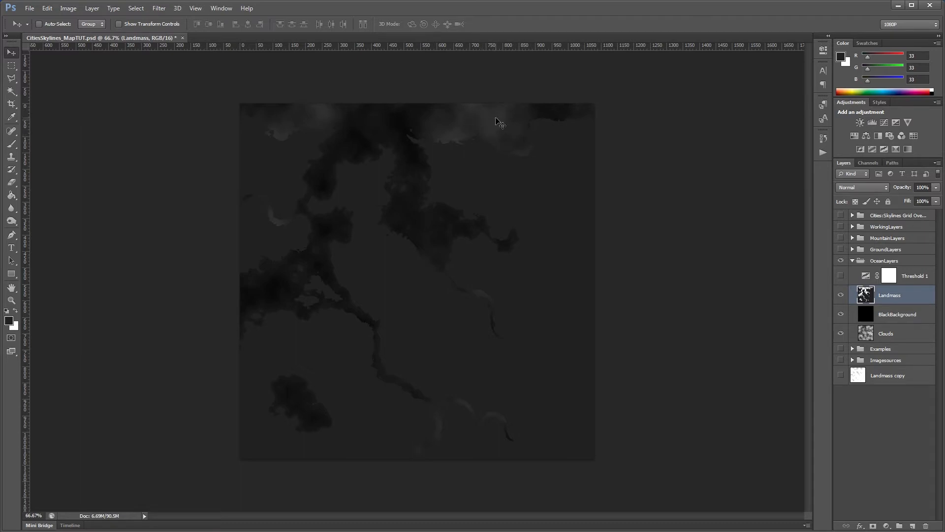
Set the BlackBackground layer's opacity to 84%.
left_click(896, 318)
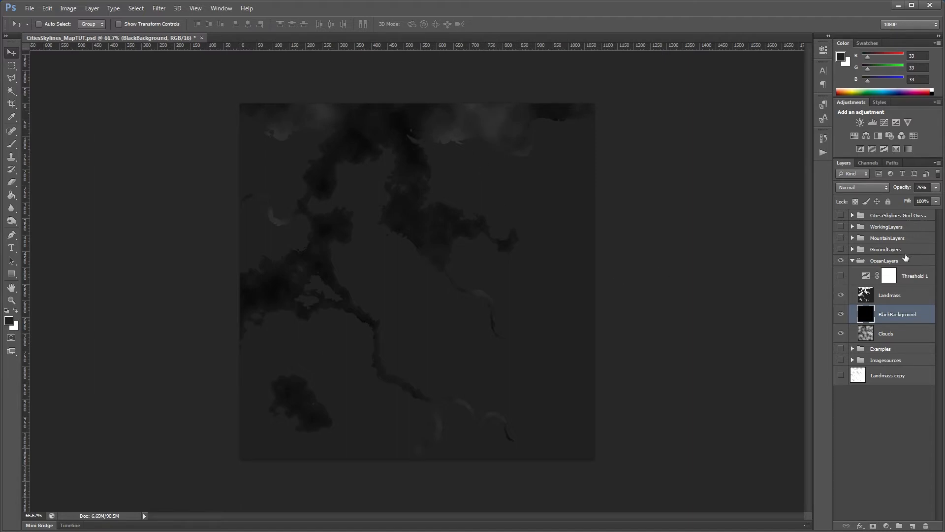
left_click(936, 188)
left_click_drag(926, 198, 929, 199)
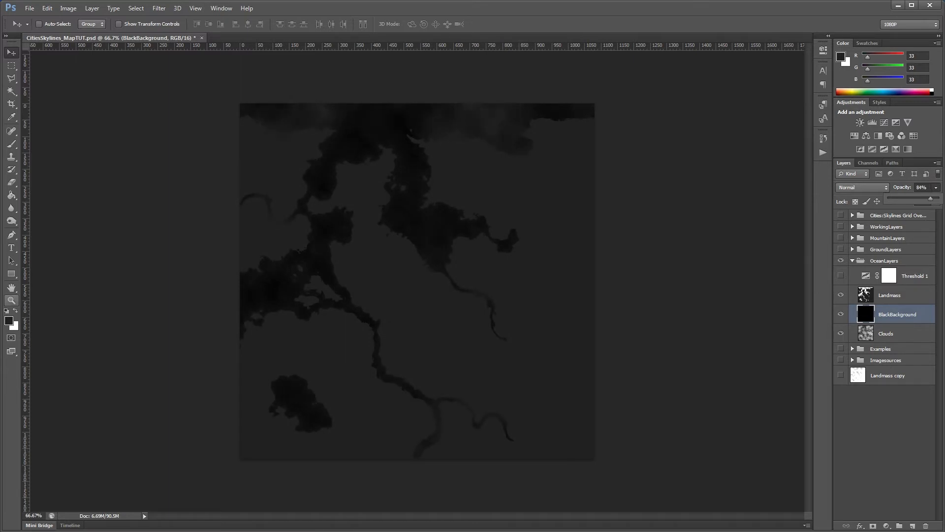
Check the brightness of the landmass grey and of the lighter ocean clouds in the foreground colour picker.
key("i")
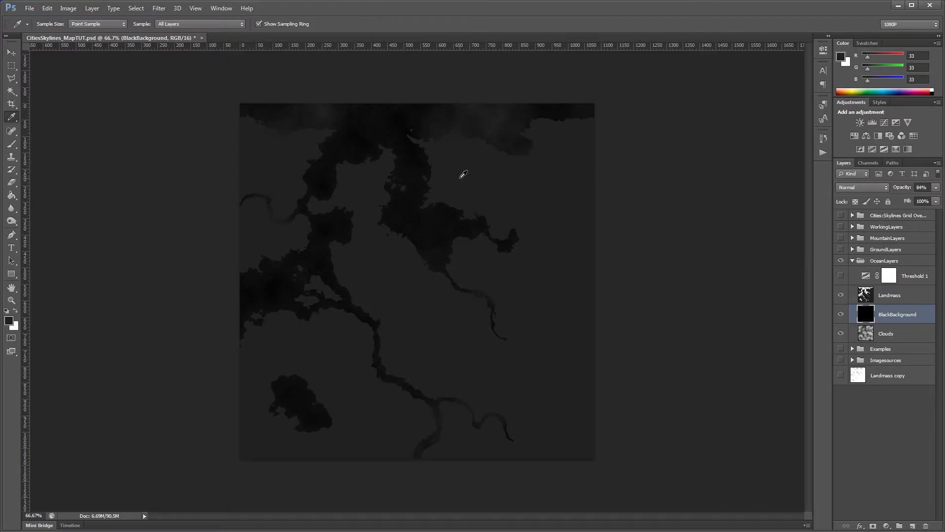
left_click(9, 321)
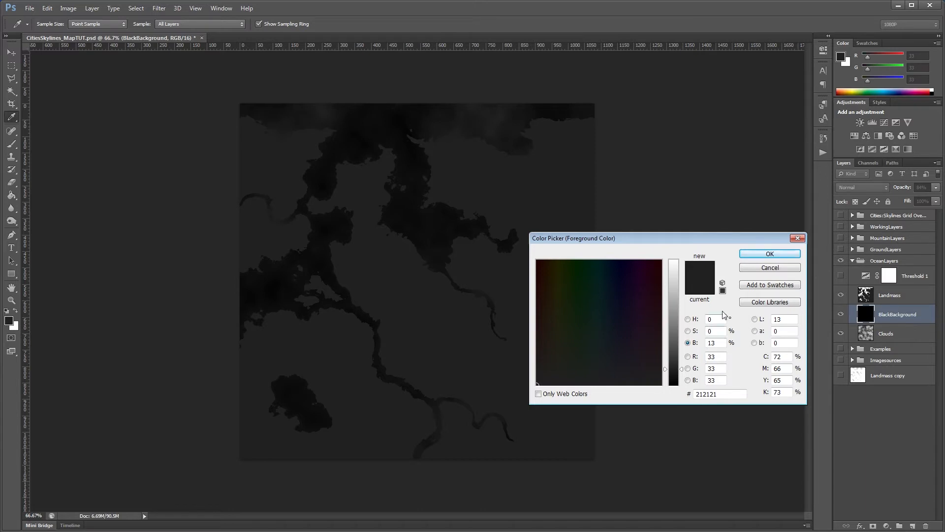
left_click(762, 268)
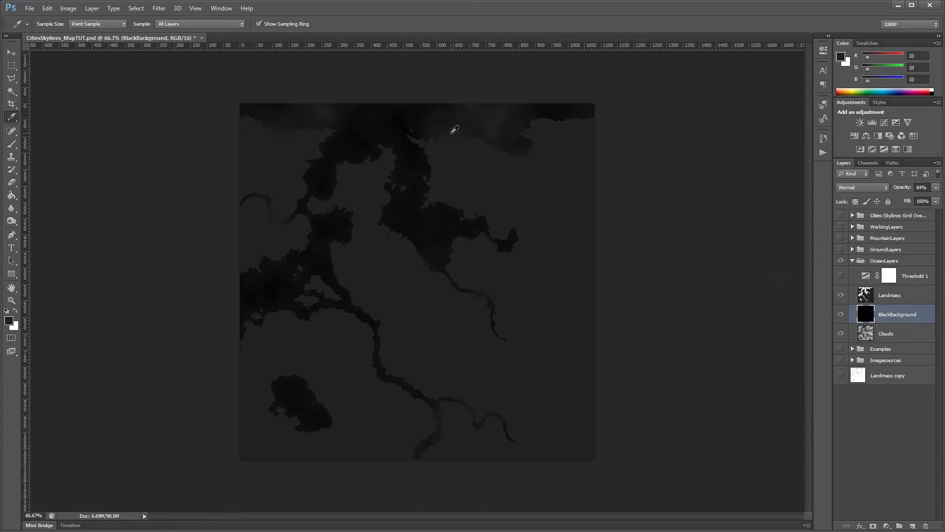
left_click(12, 320)
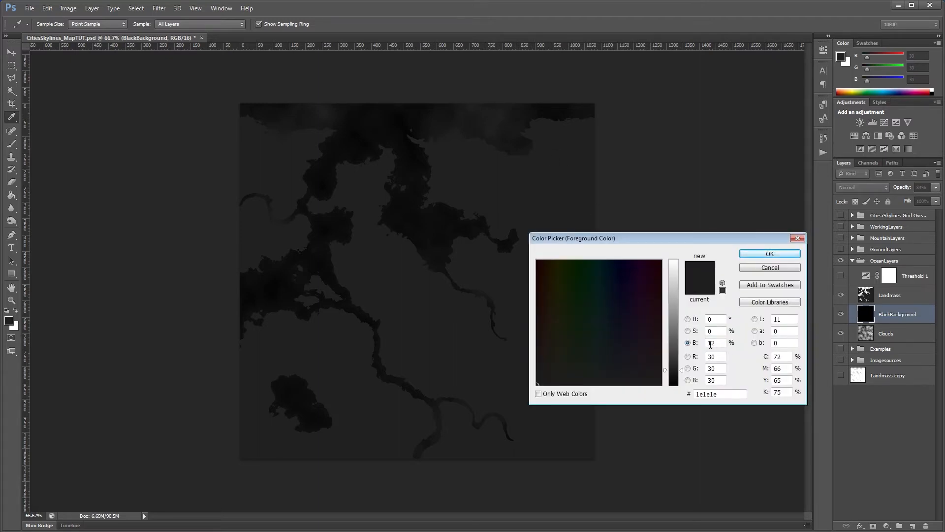
left_click(771, 254)
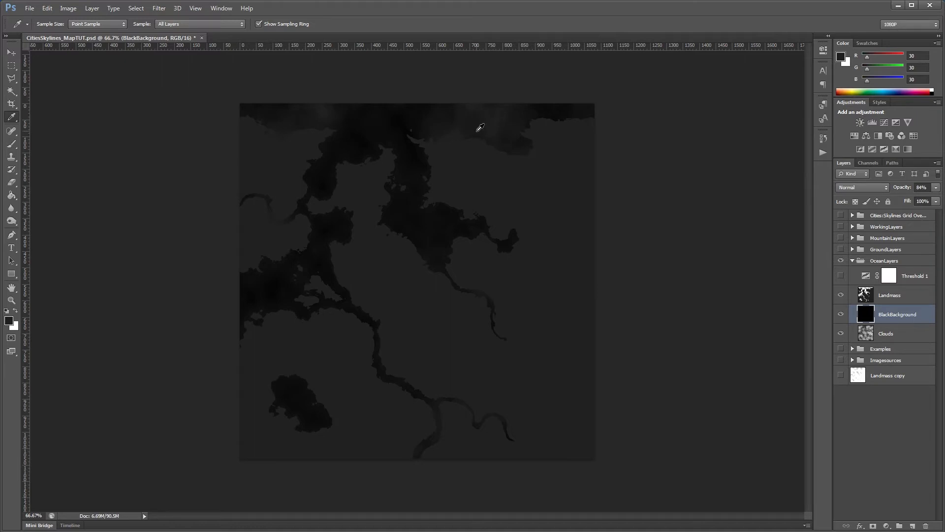
left_click(9, 321)
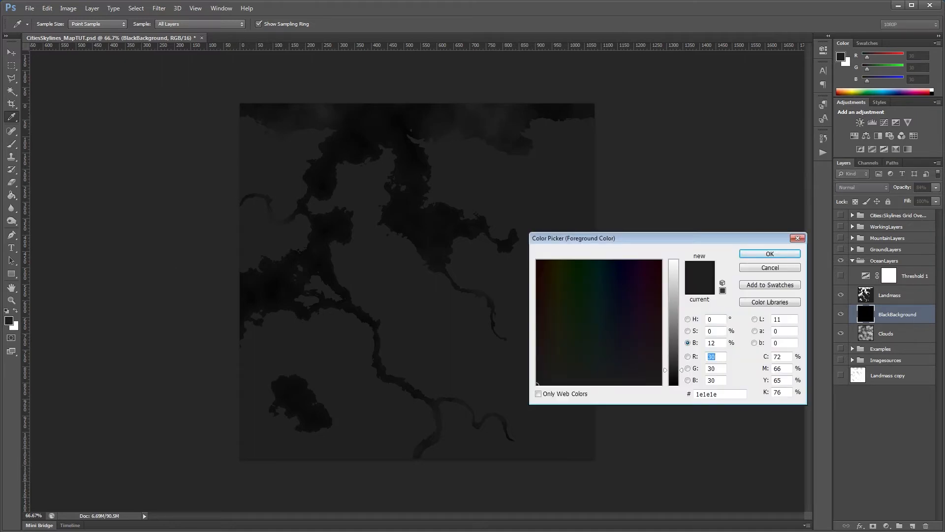
left_click(770, 268)
Sample tones from the dark northern ocean, the eastern river and the western ocean, and inspect the brightness of each.
left_click(401, 114)
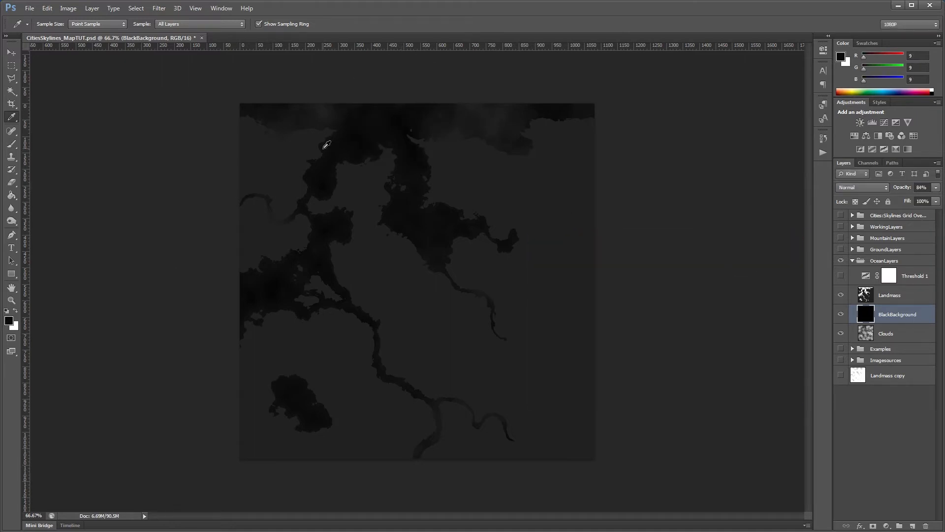
left_click(10, 325)
key("Return")
left_click(482, 289)
left_click(11, 320)
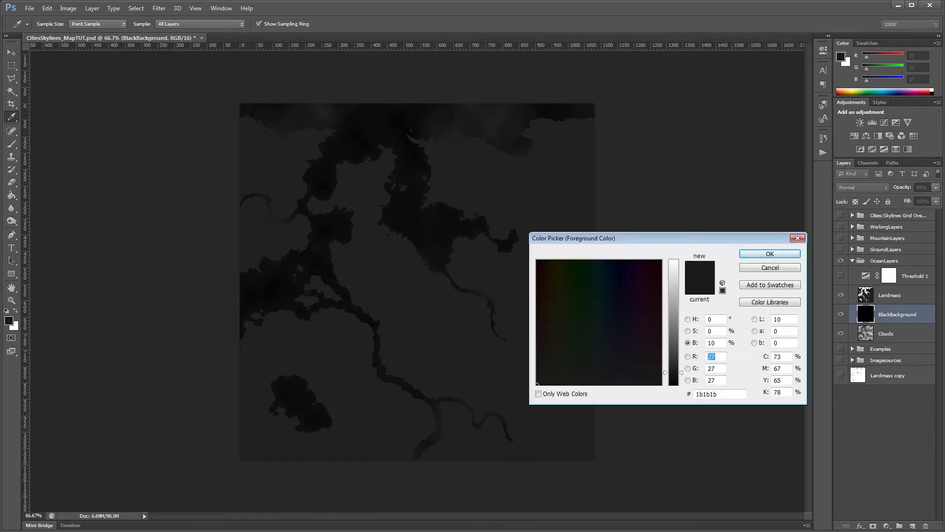
key("Return")
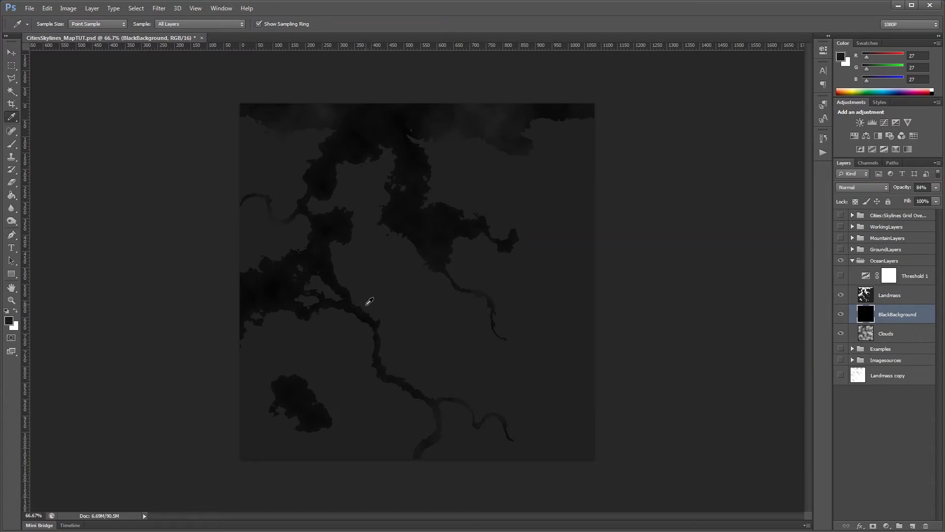
left_click(278, 296)
left_click(11, 321)
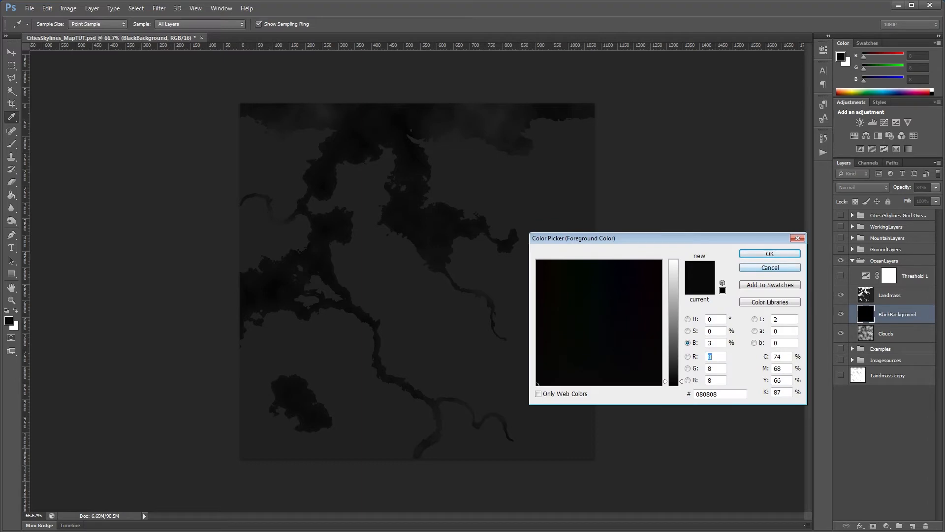
key("Return")
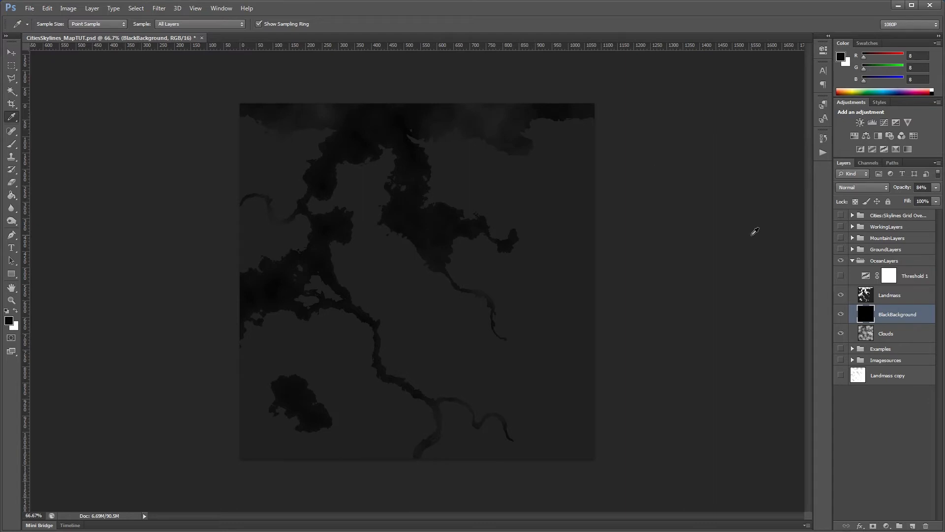
Set the BlackBackground layer's opacity to 82% and ready the Burn tool with 50% exposure.
left_click(936, 187)
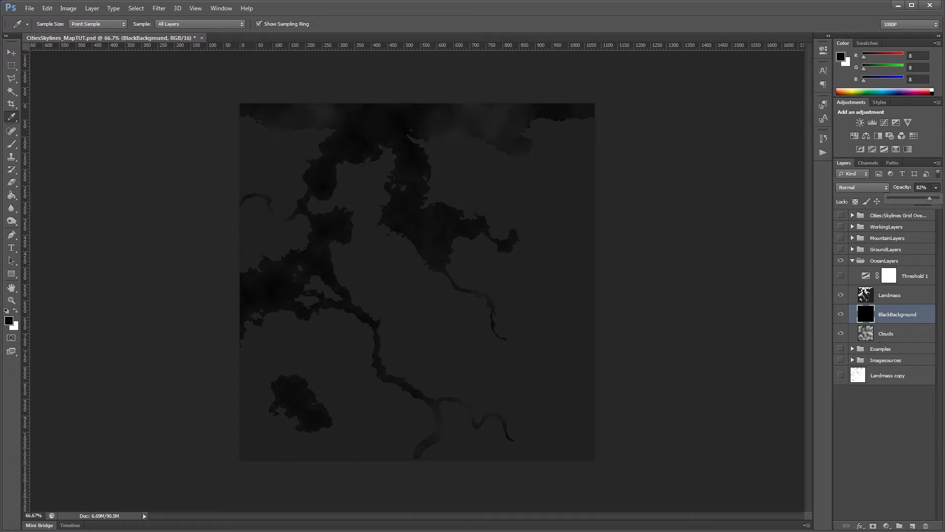
left_click(882, 334)
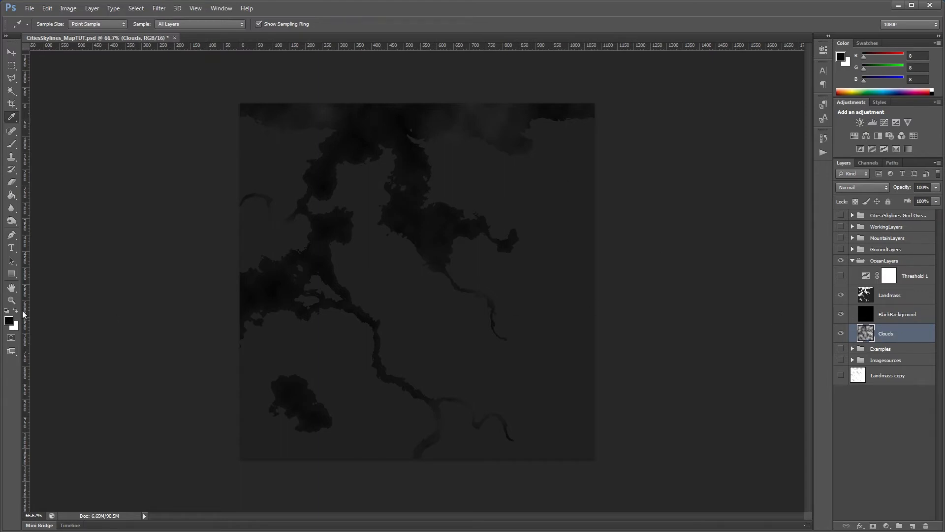
left_click(11, 223)
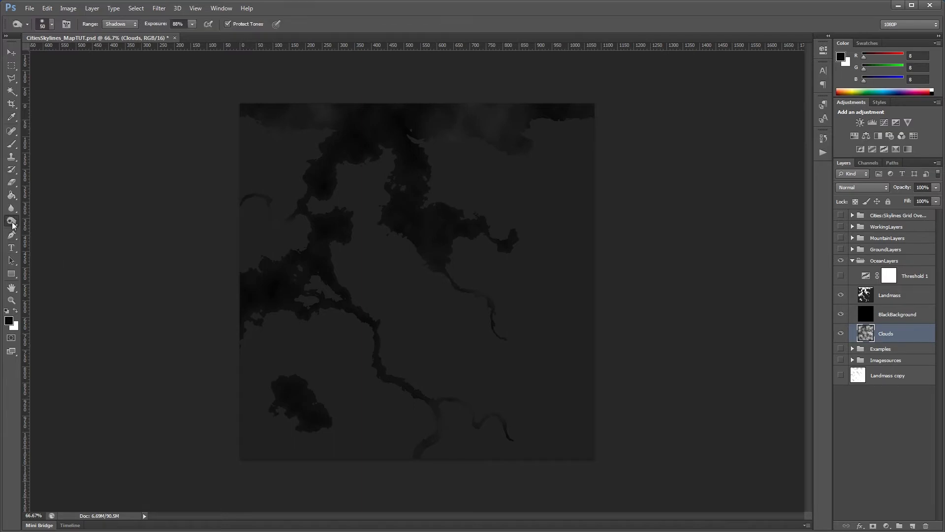
left_click(12, 209)
left_click(14, 222)
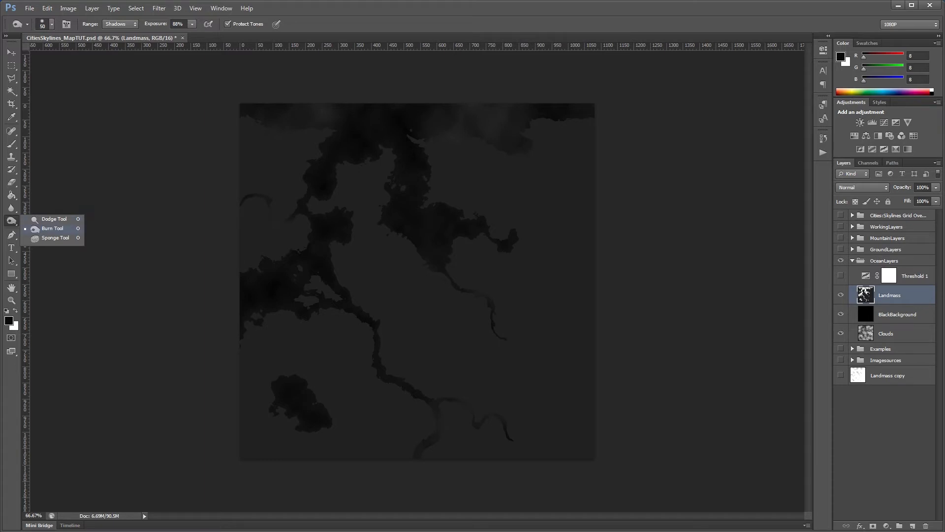
left_click(53, 228)
left_click(192, 24)
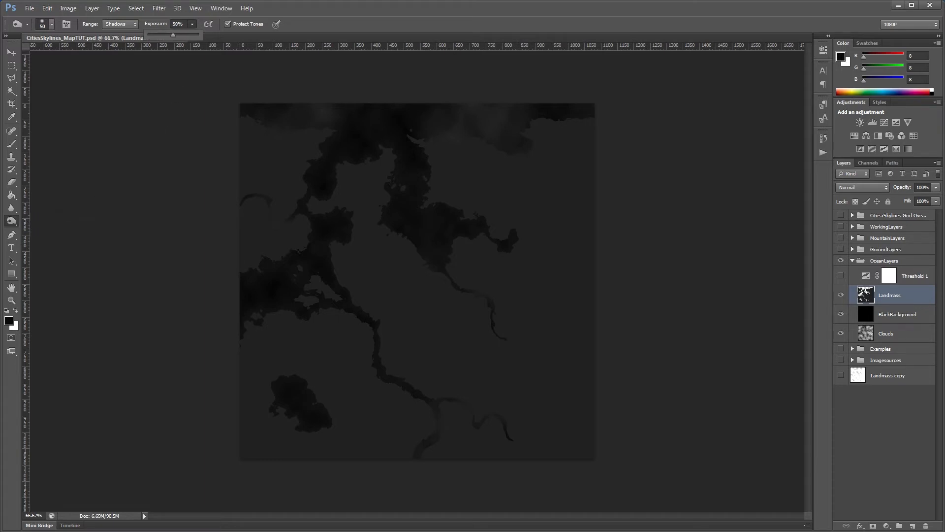
left_click(179, 95)
Set the BlackBackground layer's opacity to 75% so the cloud texture shows more strongly, trying 86% on the way.
left_click(888, 316)
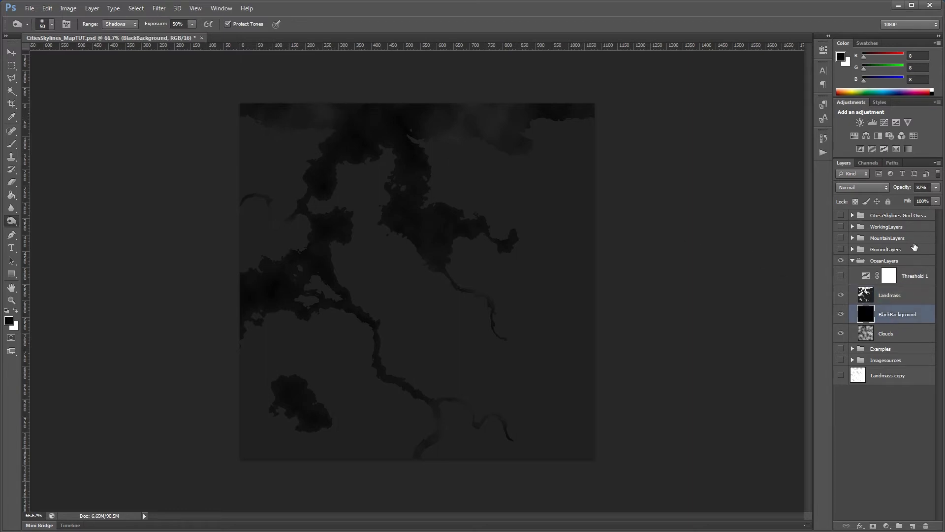
left_click(935, 188)
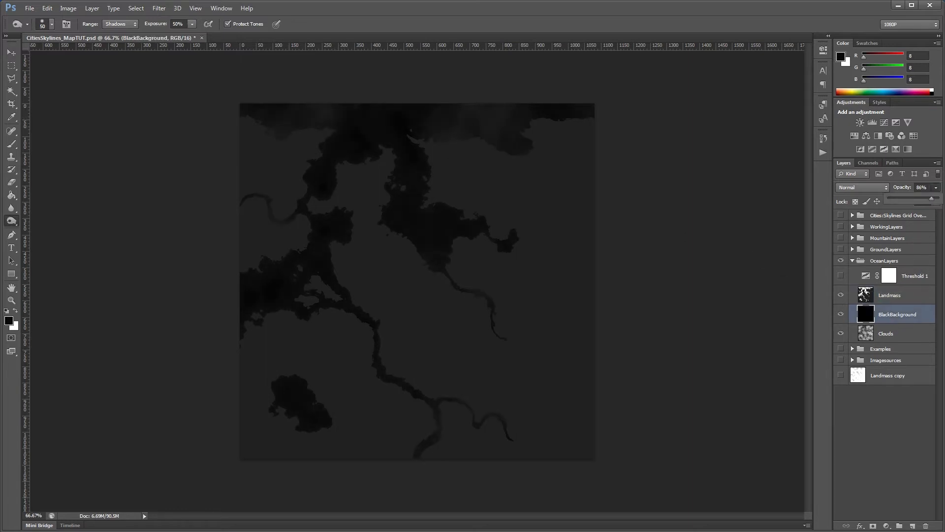
left_click_drag(926, 198, 926, 199)
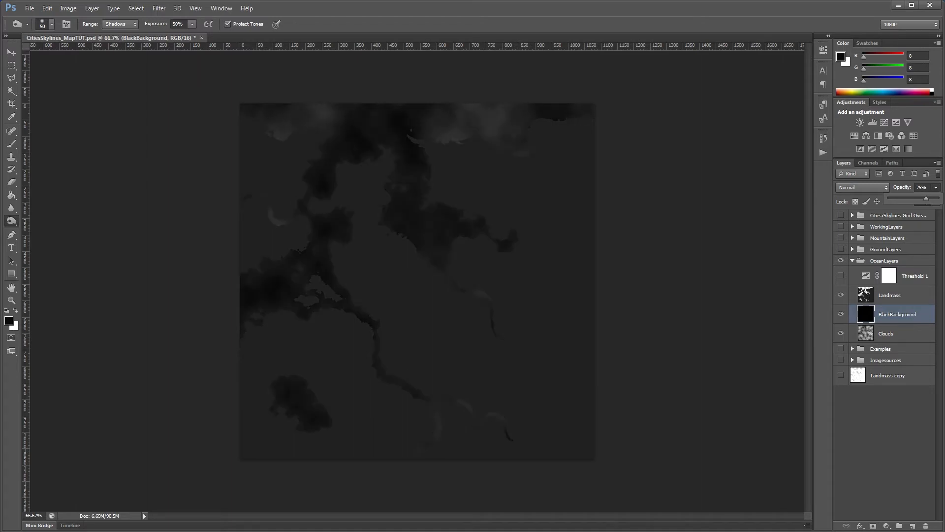
left_click(258, 104)
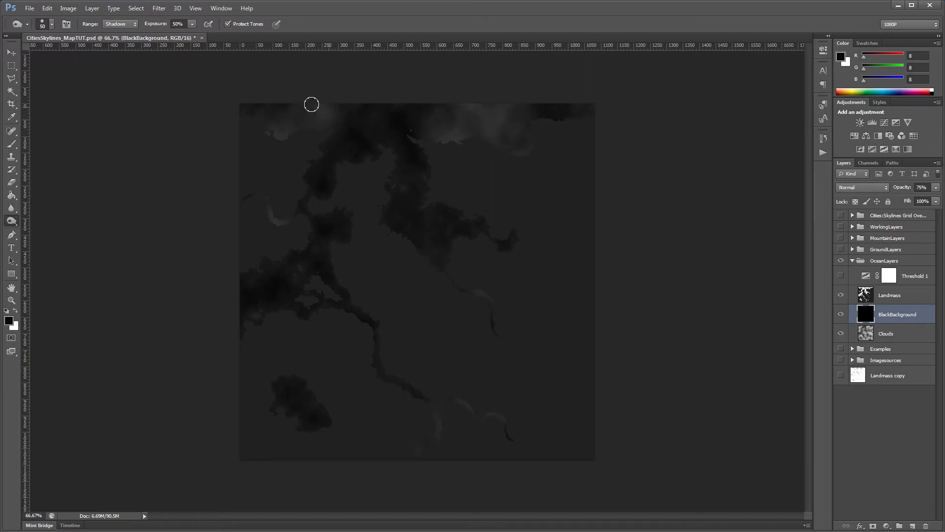
Burn the shadows of the Clouds layer in the northwest ocean using 80% exposure.
left_click(192, 25)
left_click(192, 26)
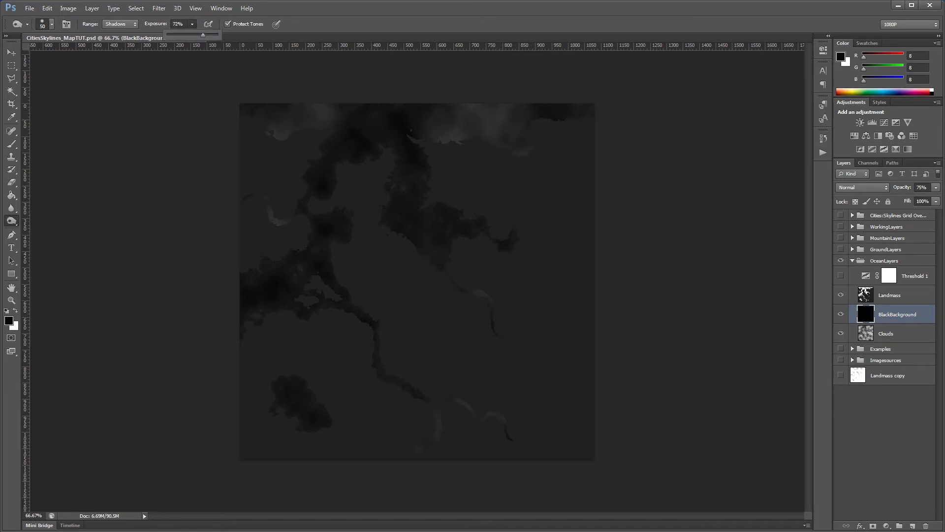
left_click_drag(203, 35, 207, 35)
left_click(879, 334)
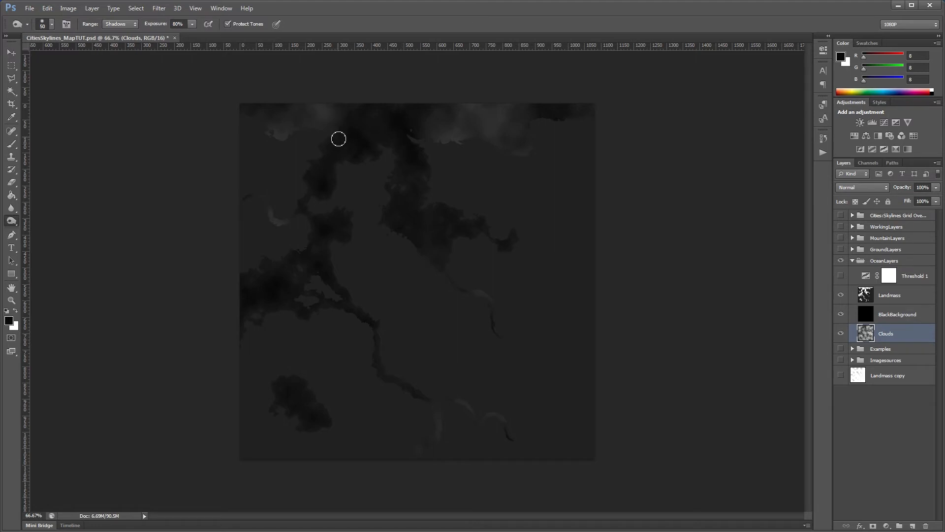
mouse_move(282, 135)
left_mouse_down()
mouse_move(301, 128)
mouse_move(263, 140)
mouse_move(298, 127)
mouse_move(273, 130)
mouse_move(289, 141)
mouse_move(266, 134)
mouse_move(288, 148)
mouse_move(258, 130)
mouse_move(294, 146)
mouse_move(266, 131)
mouse_move(329, 111)
mouse_move(303, 106)
mouse_move(312, 121)
mouse_move(293, 110)
mouse_move(339, 115)
mouse_move(320, 108)
left_mouse_up()
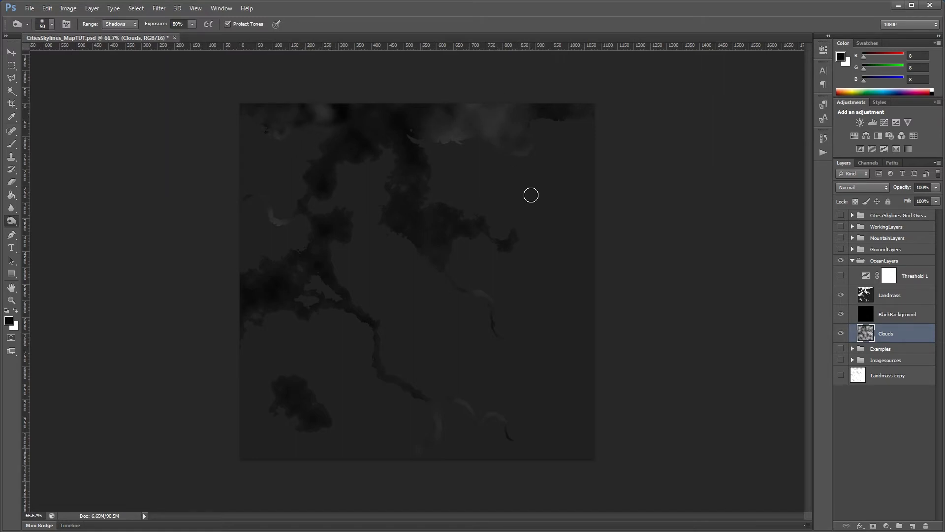
Try a slightly lighter near-black tone on the BlackBackground layer and set its opacity to 90%.
left_click(904, 311)
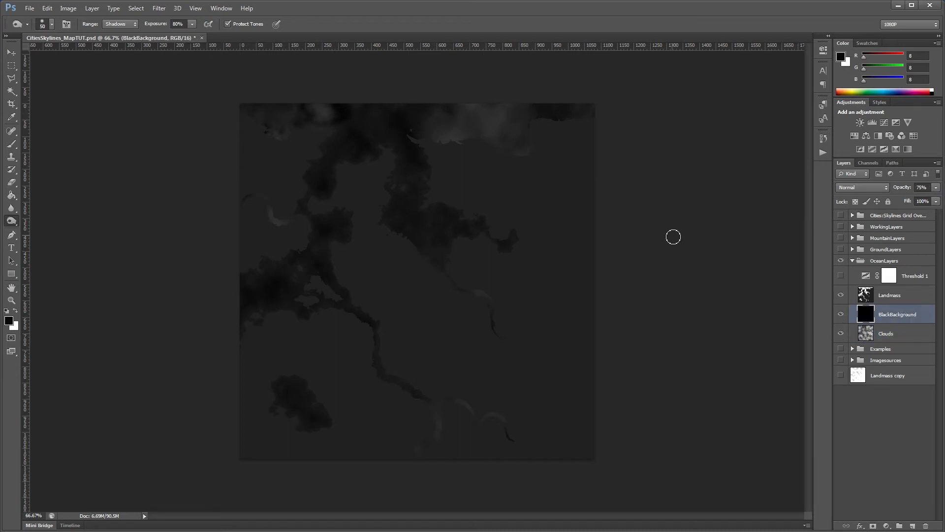
key("ctrl+i")
key("ctrl+i")
left_click(936, 187)
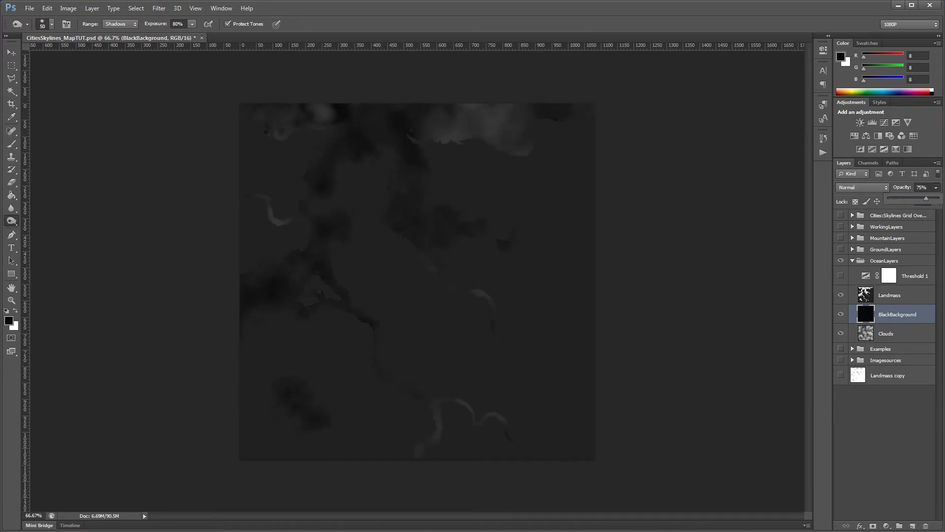
left_click_drag(928, 198, 929, 199)
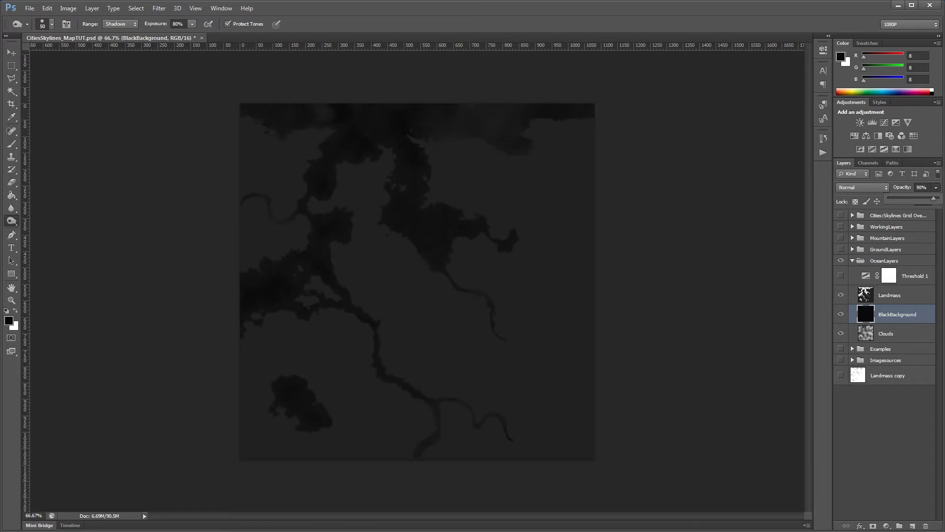
Fill the BlackBackground layer with pure black at 0% brightness and set its opacity to 87%.
left_click(9, 321)
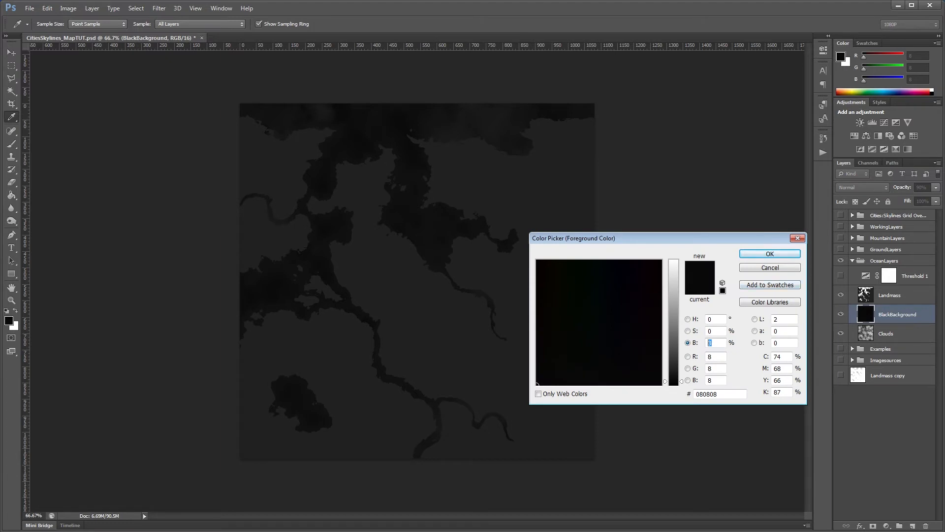
type("0o")
left_click(785, 252)
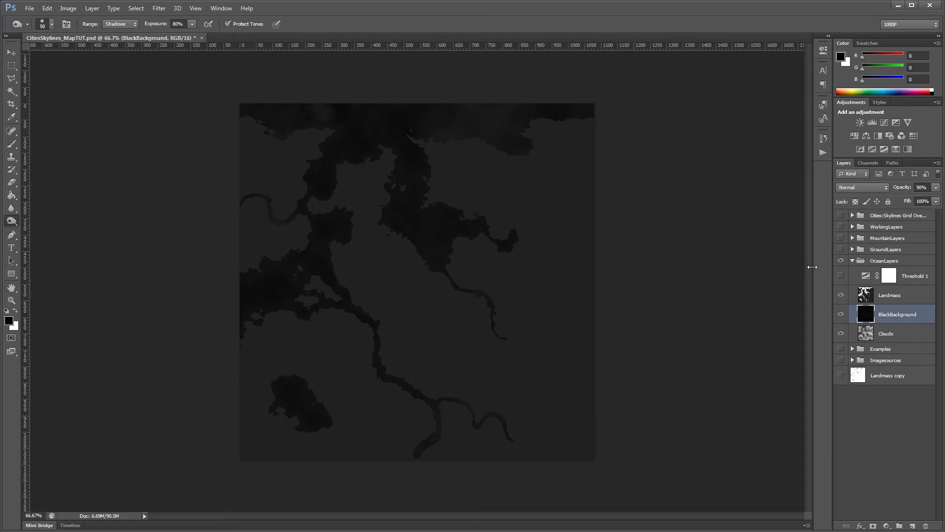
key("alt+BackSpace")
left_click(936, 187)
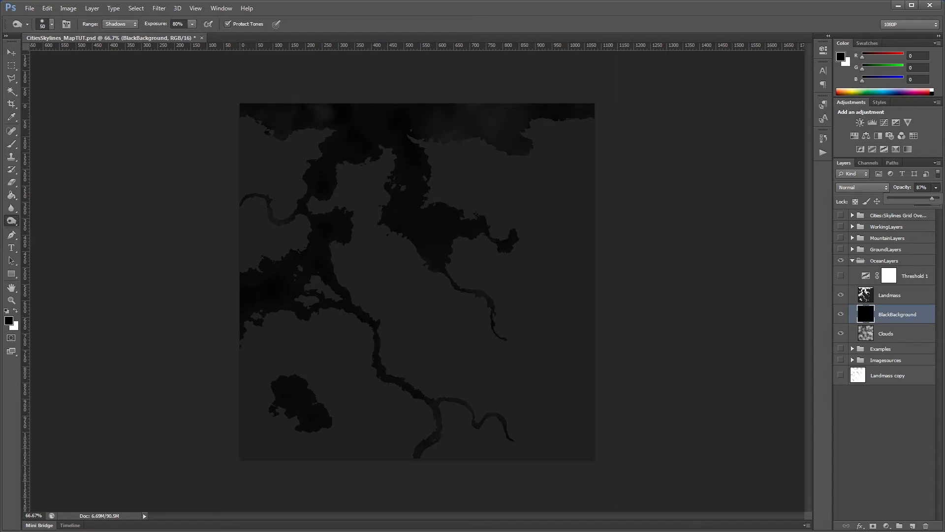
Burn the Clouds layer along the small western river and the northern ocean edge, and enlarge the brush.
left_click(884, 300)
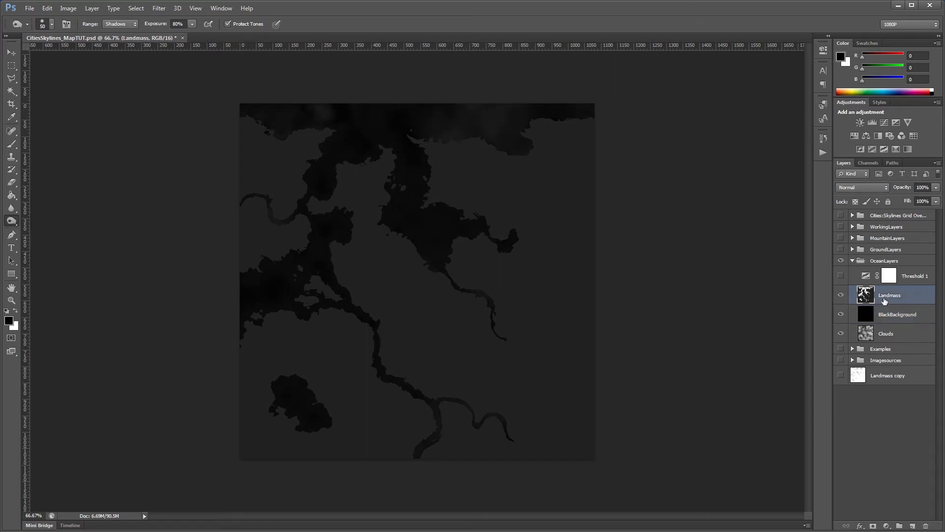
left_click(906, 337)
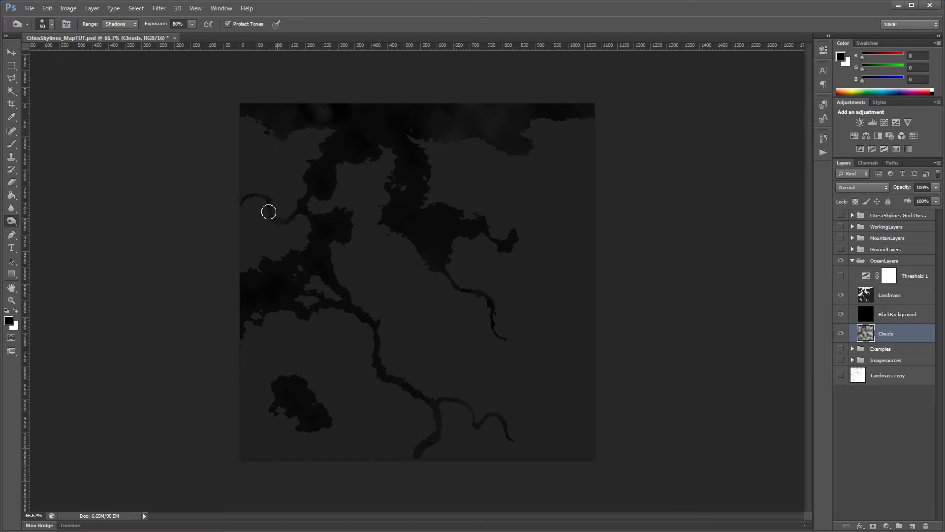
mouse_move(269, 209)
left_mouse_down()
mouse_move(306, 238)
mouse_move(270, 231)
mouse_move(270, 214)
mouse_move(286, 226)
mouse_move(264, 215)
left_mouse_up()
mouse_move(315, 104)
left_mouse_down()
mouse_move(320, 115)
mouse_move(308, 114)
mouse_move(316, 130)
mouse_move(270, 127)
mouse_move(337, 112)
mouse_move(305, 111)
left_mouse_up()
key("bracketright")
key("bracketright")
key("bracketright")
key("bracketright")
key("bracketright")
Sample a lighter cloud tone in the northern ocean, inspect its brightness, and select the Landmass layer.
key("i")
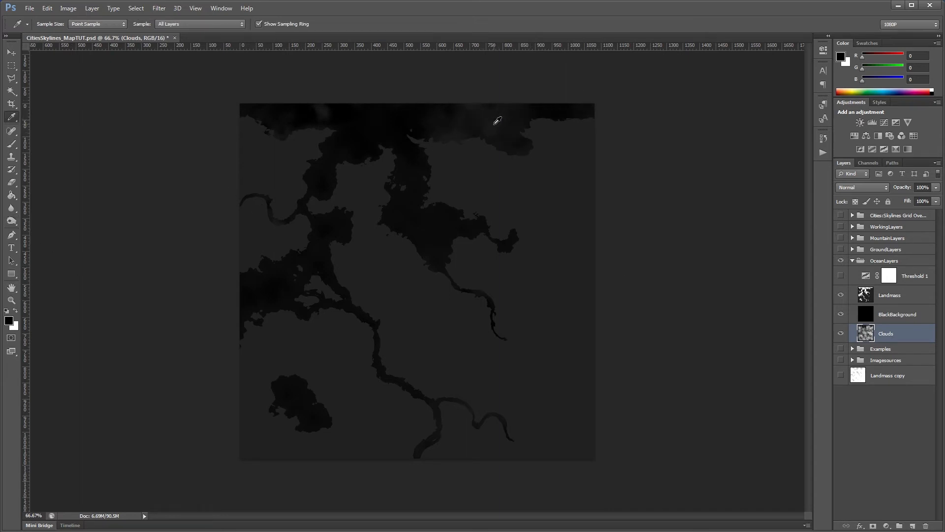
left_click(497, 121)
left_click(9, 321)
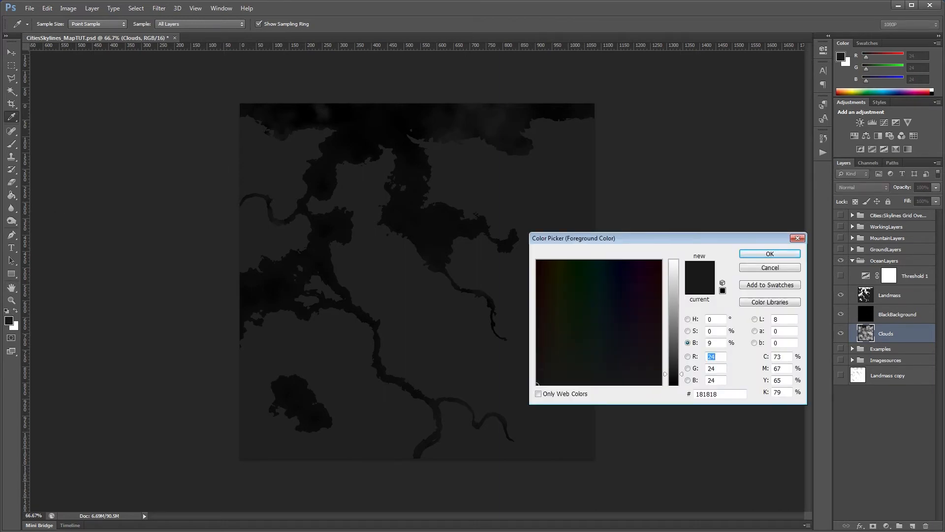
left_click(770, 268)
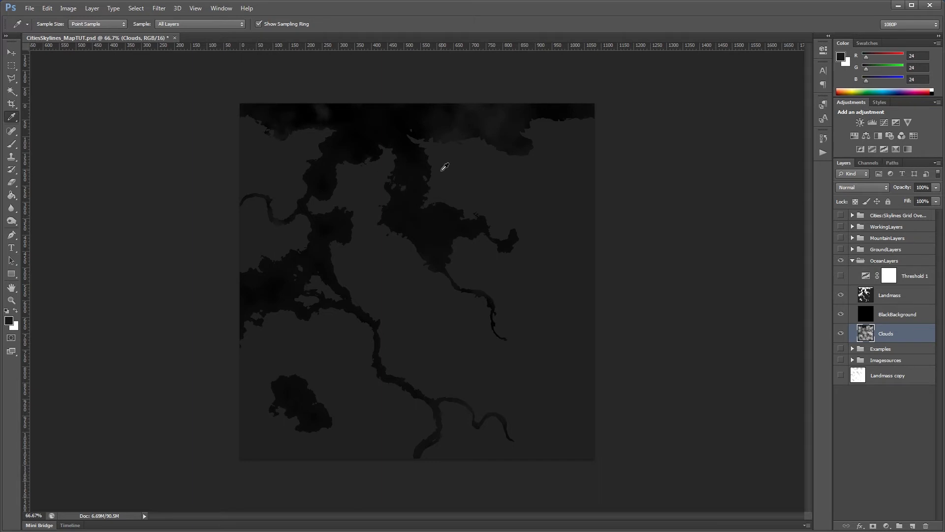
left_click(892, 297)
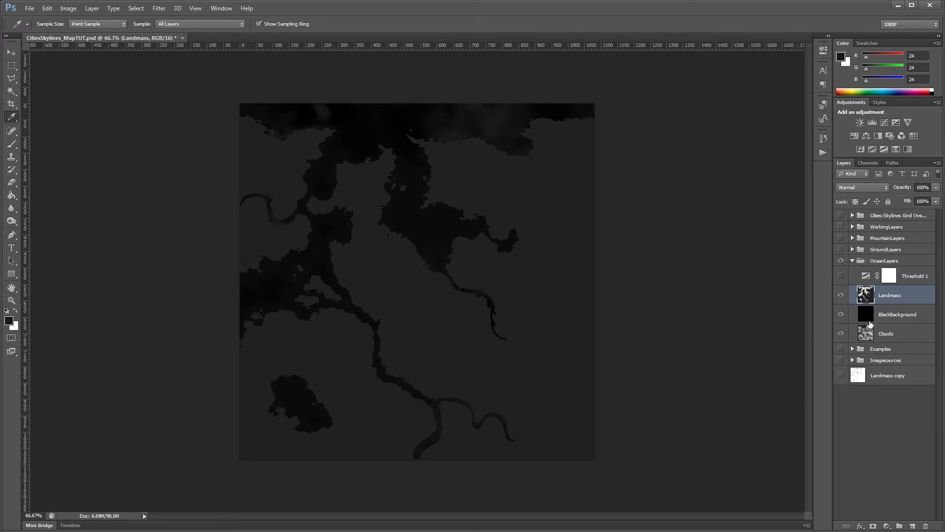
Show the Threshold 1 adjustment layer and lower its threshold level to 32 to check the land and water separation.
left_click(841, 275)
left_click(889, 276)
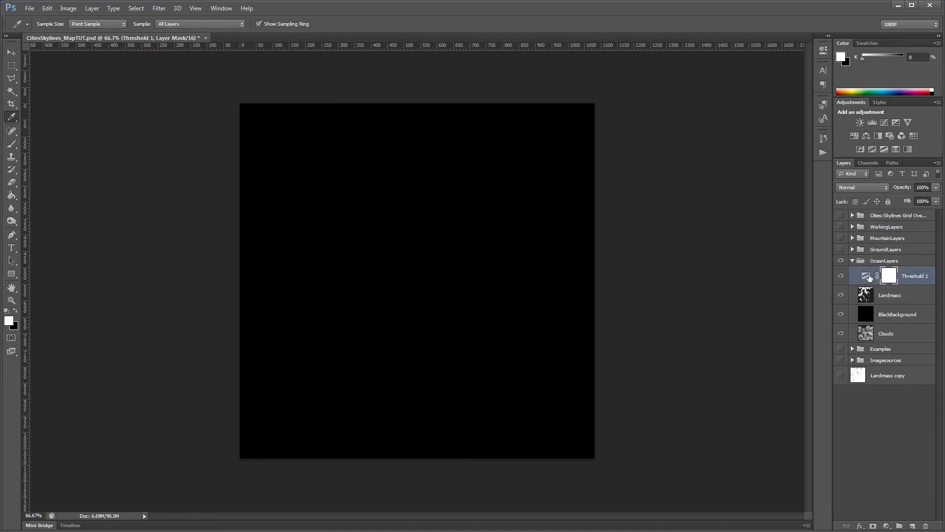
double_click(866, 276)
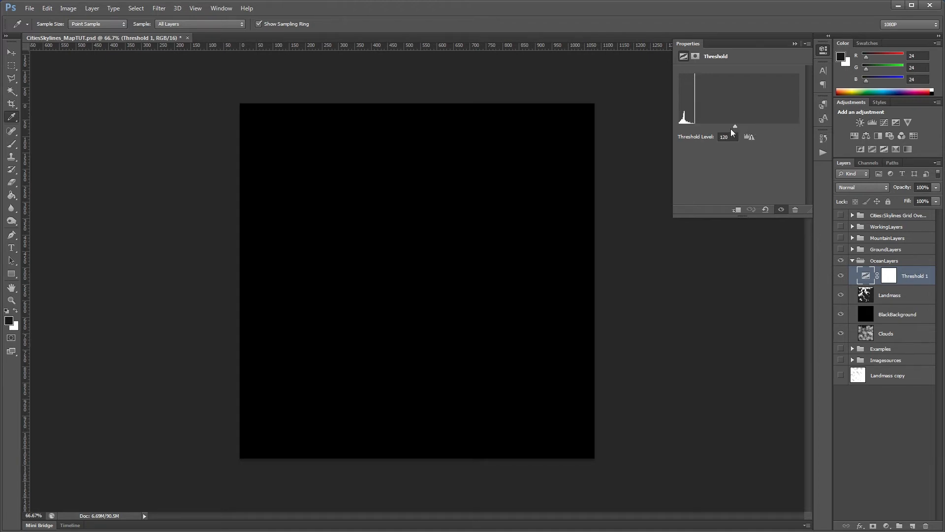
left_click_drag(696, 132, 695, 133)
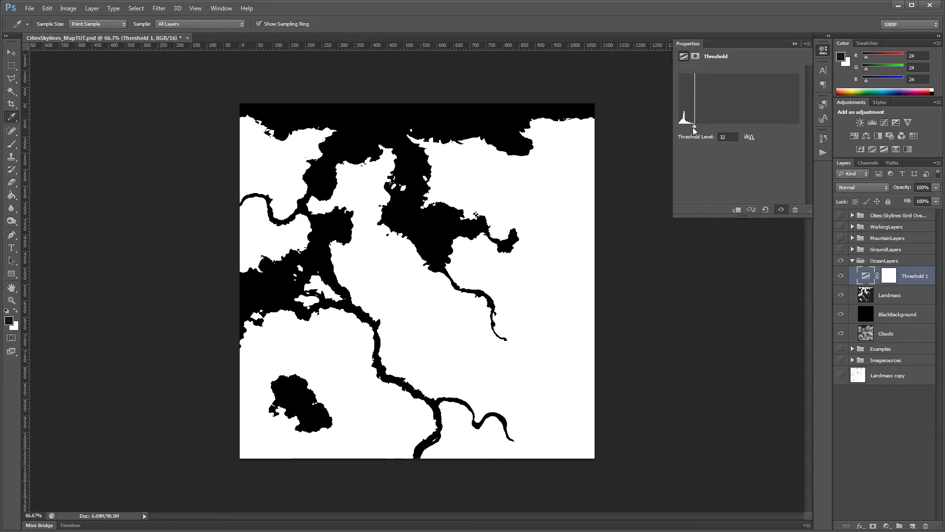
Compare threshold levels 24 and 32 along the northern ocean, raise the level to 129, and hide the Threshold 1 layer.
left_click_drag(695, 126, 691, 127)
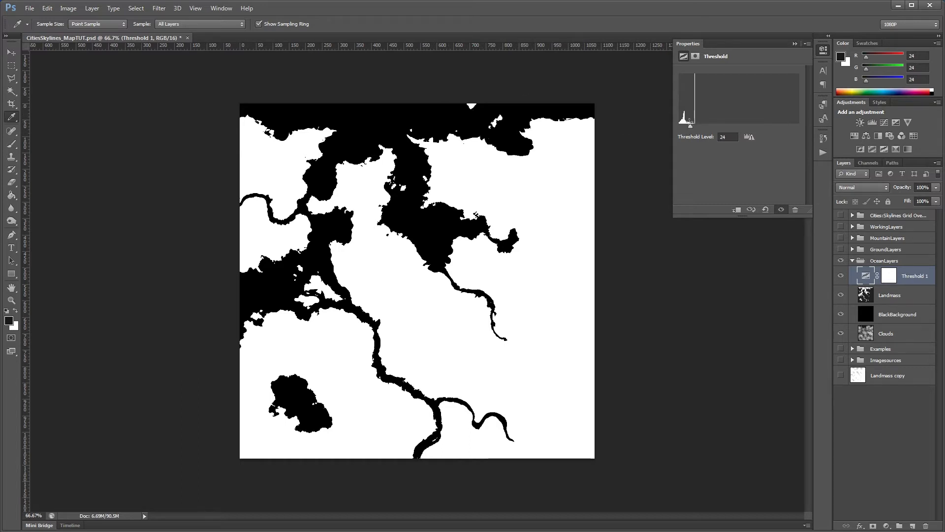
left_click_drag(691, 129, 695, 131)
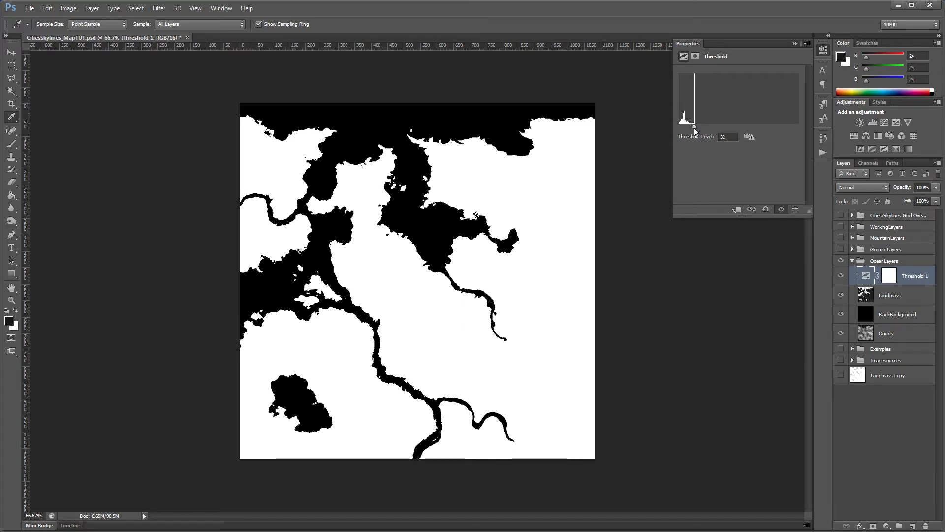
left_click_drag(694, 130, 739, 127)
left_click(841, 275)
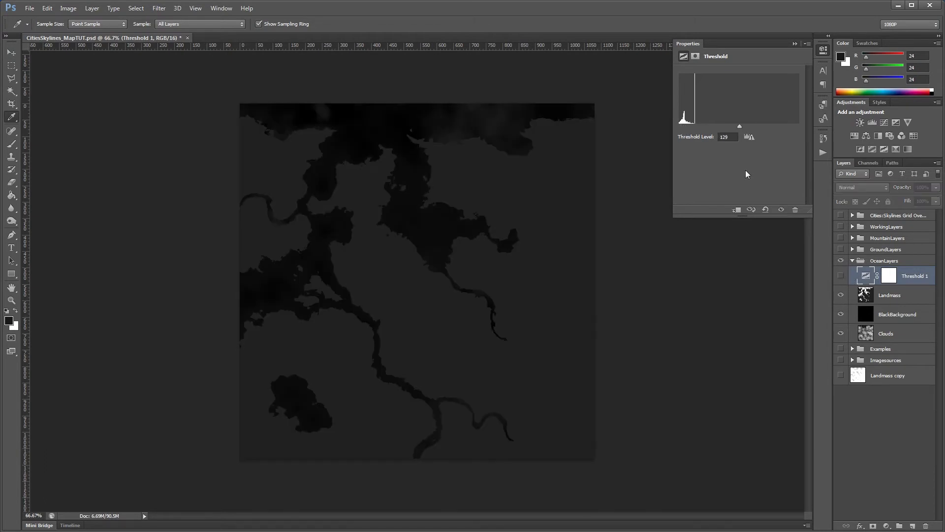
left_click(794, 44)
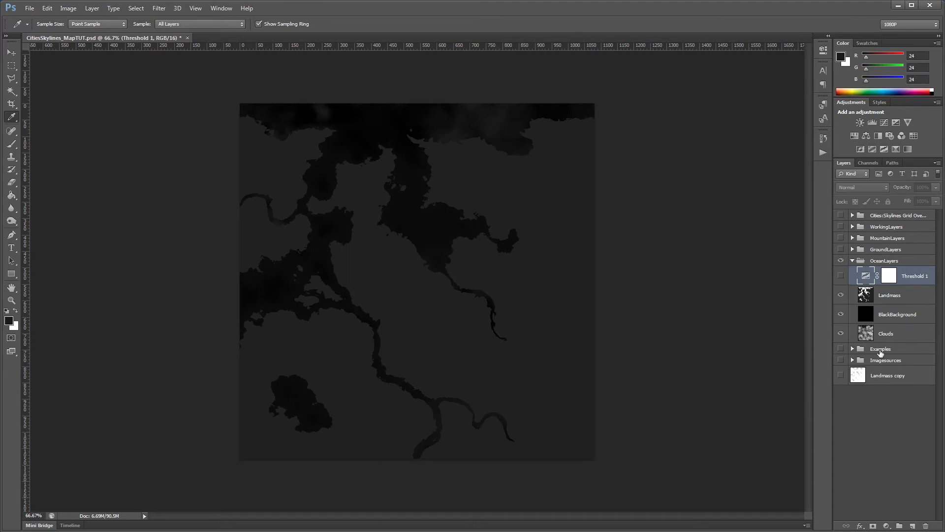
Duplicate the Landmass layer as Landmass copy 2 and move the hidden copy to the very bottom of the layer stack.
left_click(901, 295)
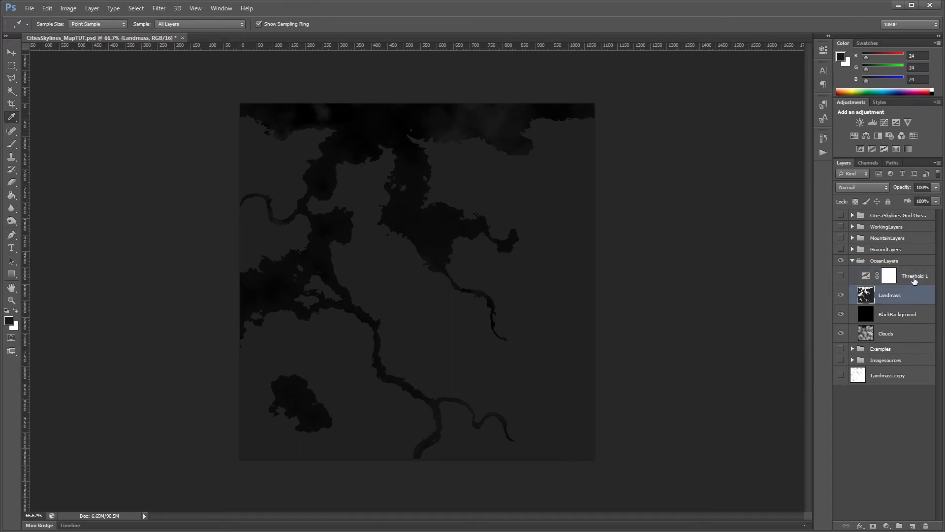
left_click(937, 163)
left_click(879, 173)
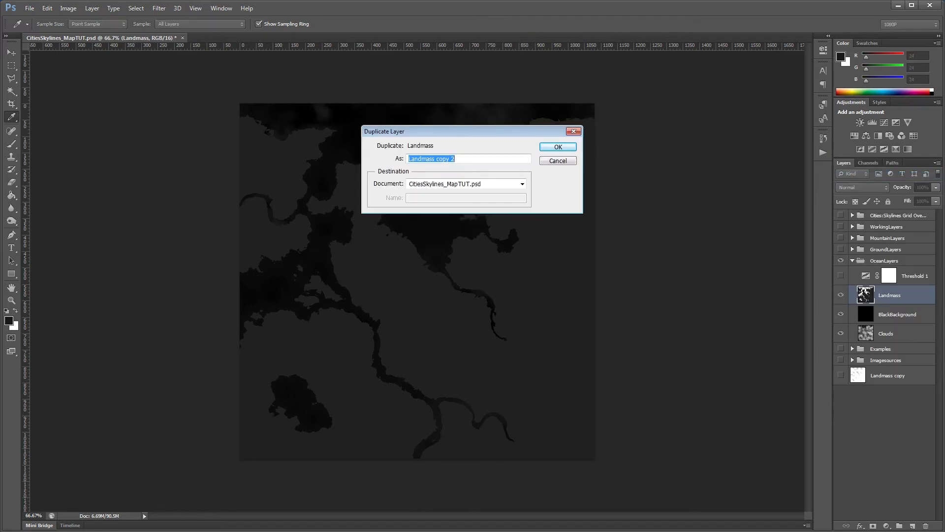
left_click(558, 147)
left_click_drag(901, 295, 891, 401)
left_click(908, 299)
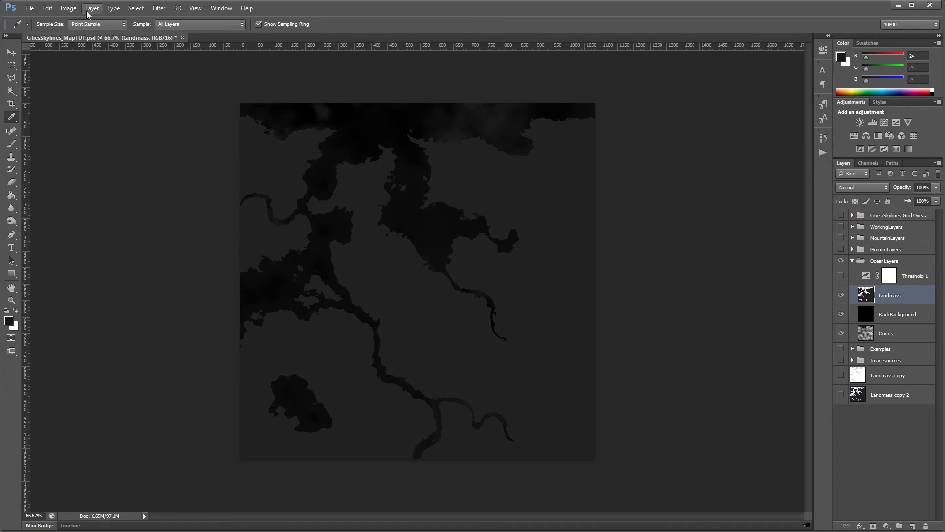
left_click(69, 8)
mouse_move(92, 8)
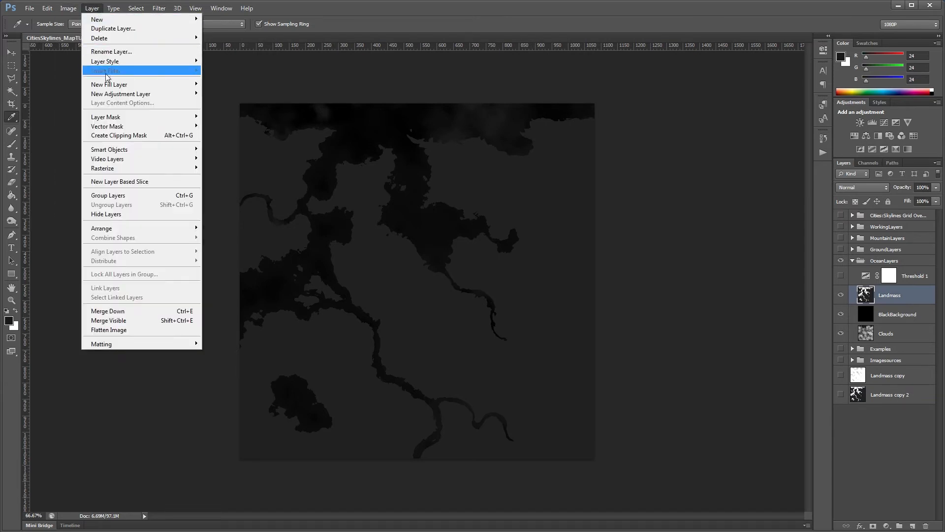
mouse_move(107, 95)
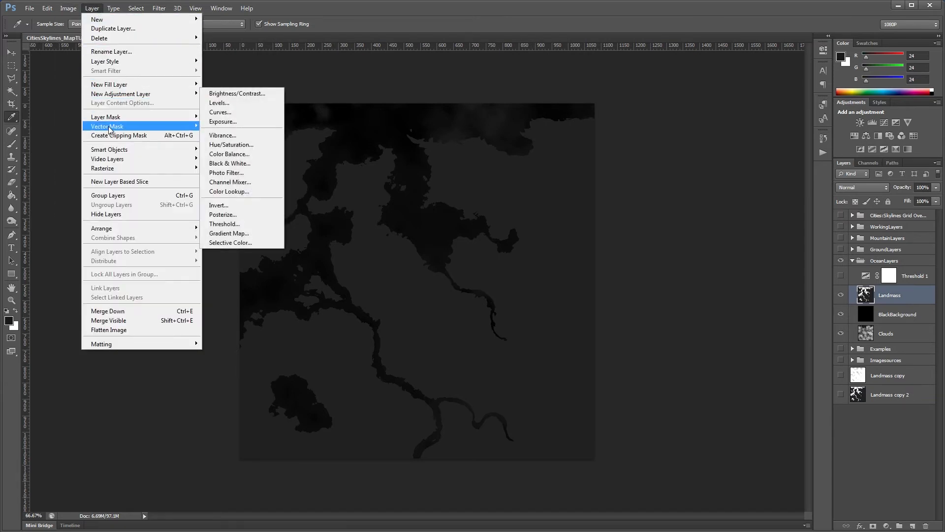
mouse_move(111, 61)
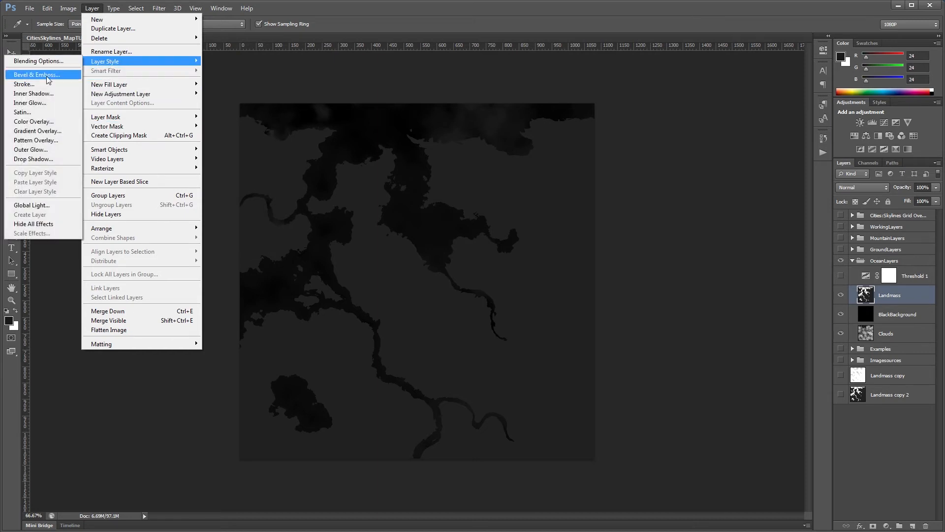
left_click(27, 83)
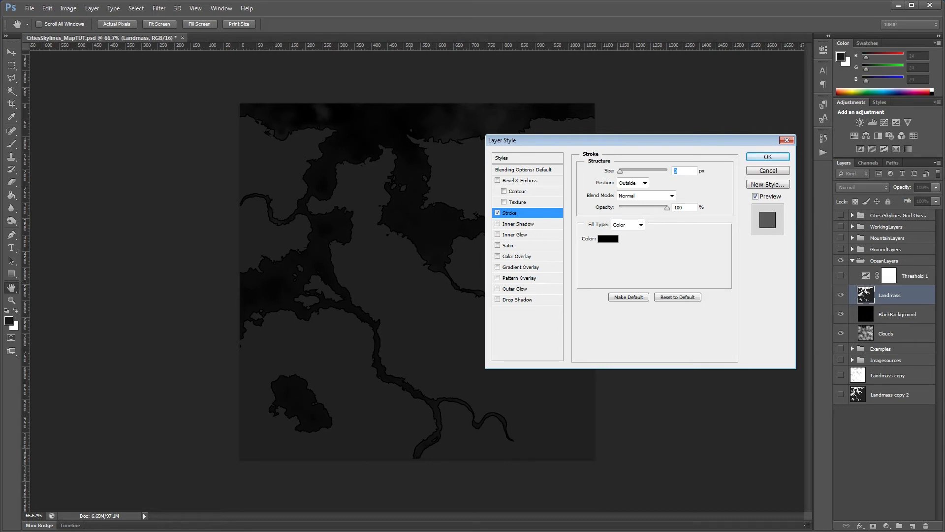
left_click(608, 239)
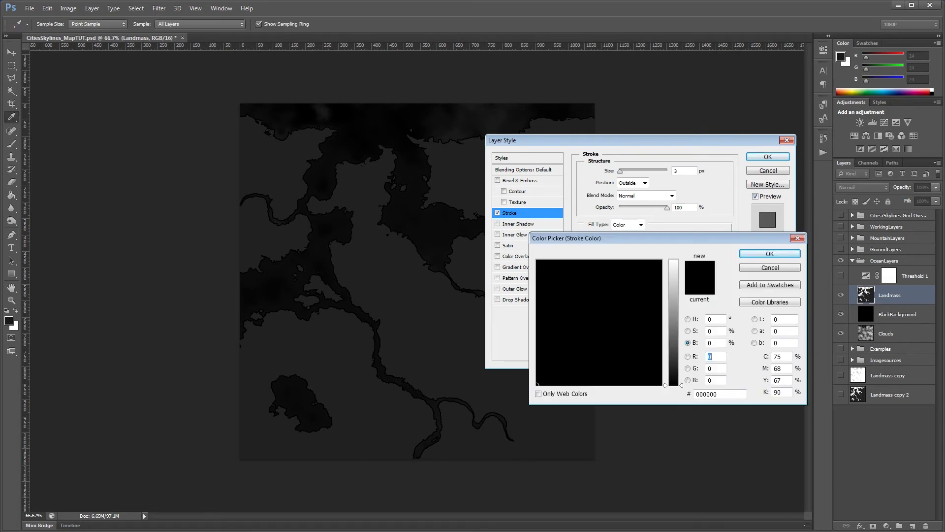
left_click(770, 268)
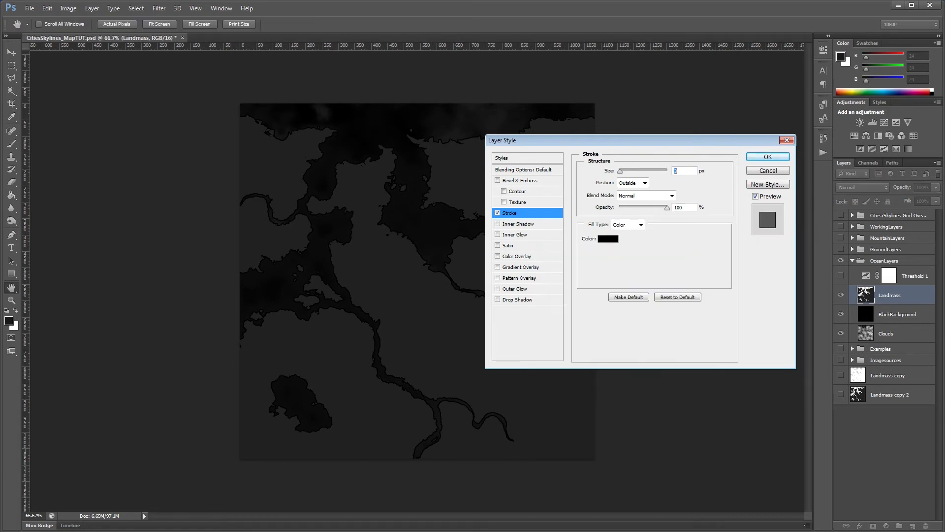
left_click(777, 172)
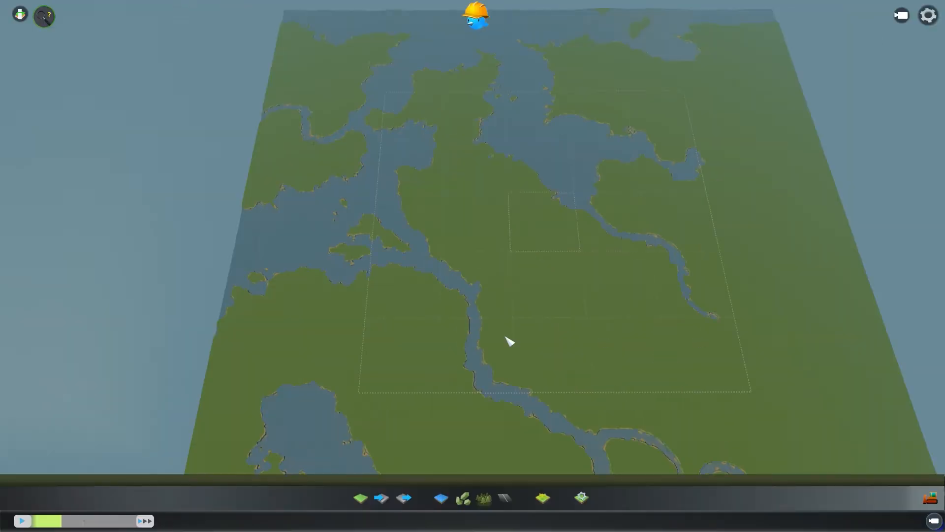
Switch to the Cities: Skylines map editor and examine the steepness of the cliffs along the coast and river banks.
scroll(522, 348, "up", 6)
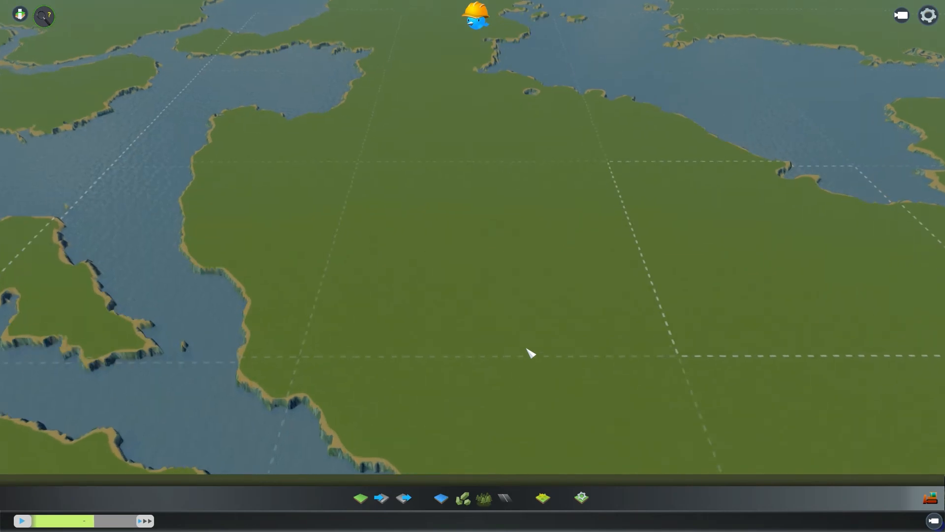
scroll(530, 353, "up", 6)
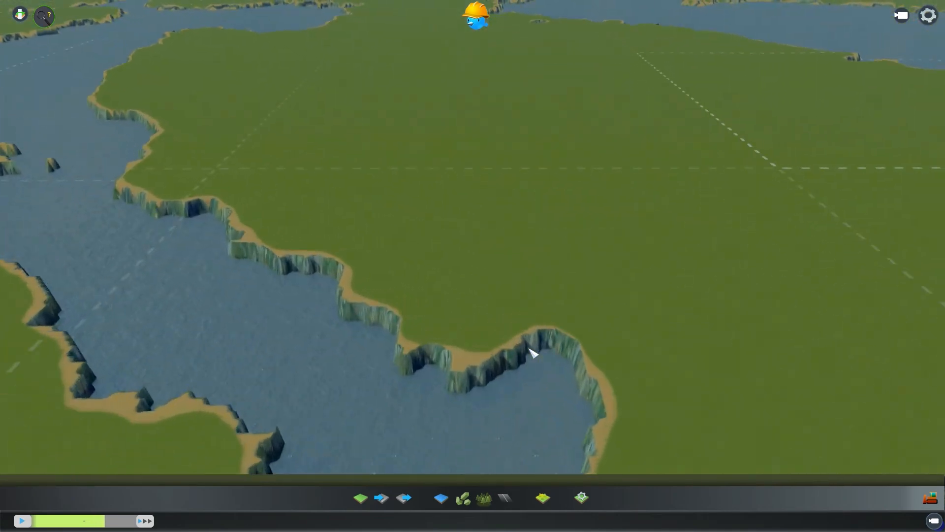
left_click_drag(525, 344, 475, 259)
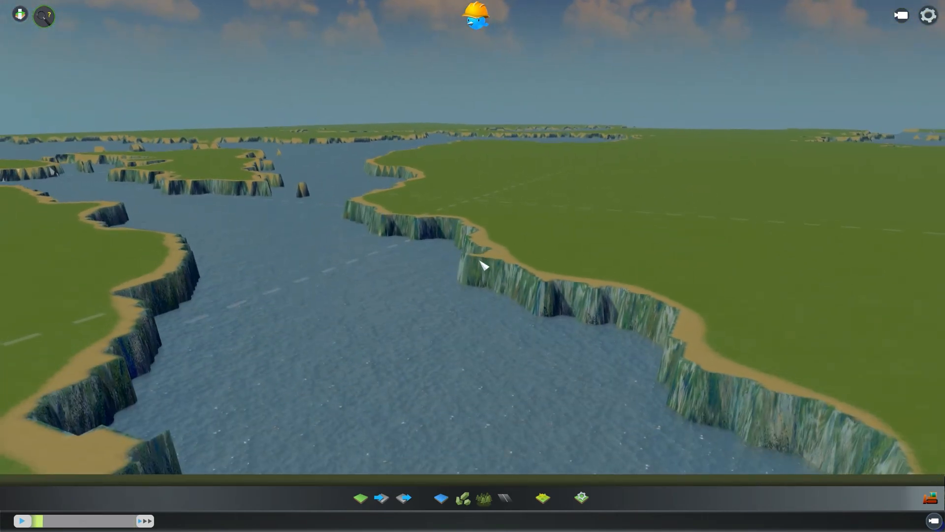
scroll(485, 303, "up", 5)
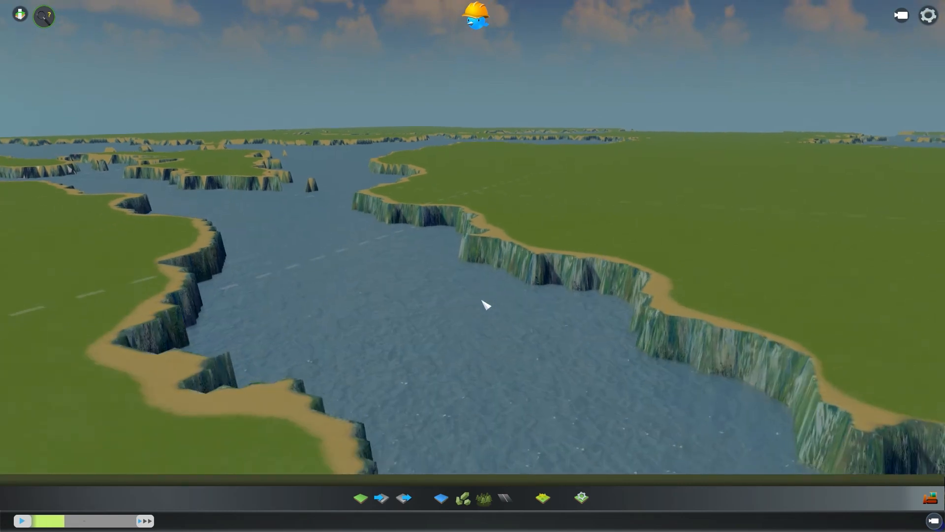
scroll(500, 247, "down", 2)
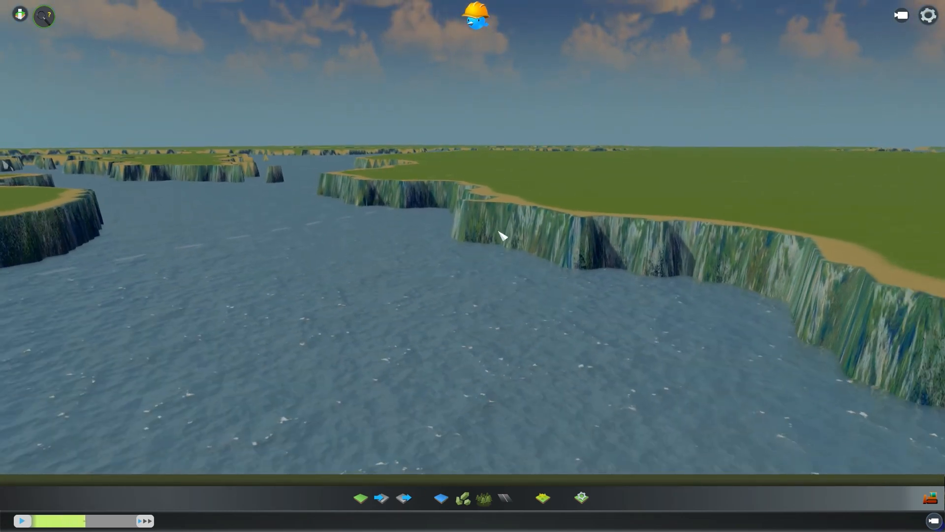
left_click_drag(502, 236, 477, 255)
scroll(478, 251, "down", 3)
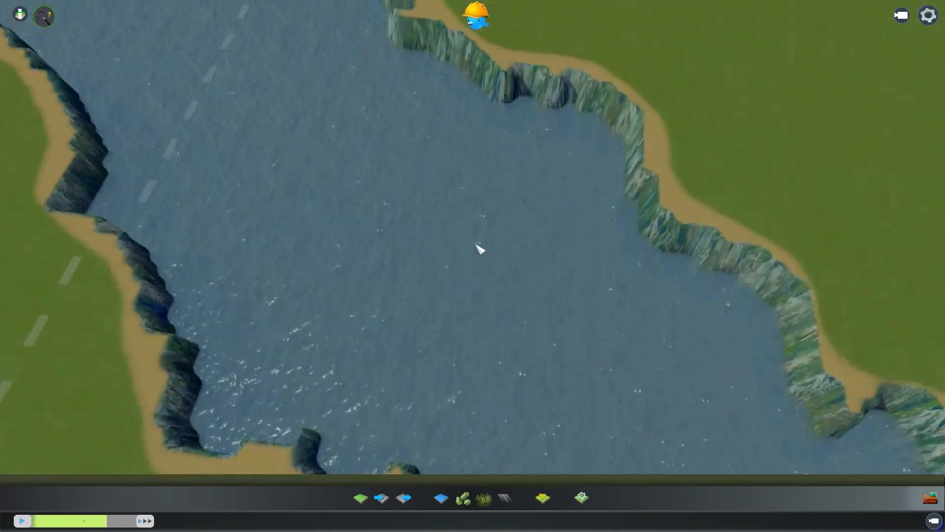
key("w")
key("w")
key("w")
left_click_drag(428, 198, 475, 263)
key("s")
key("w")
scroll(474, 263, "up", 3)
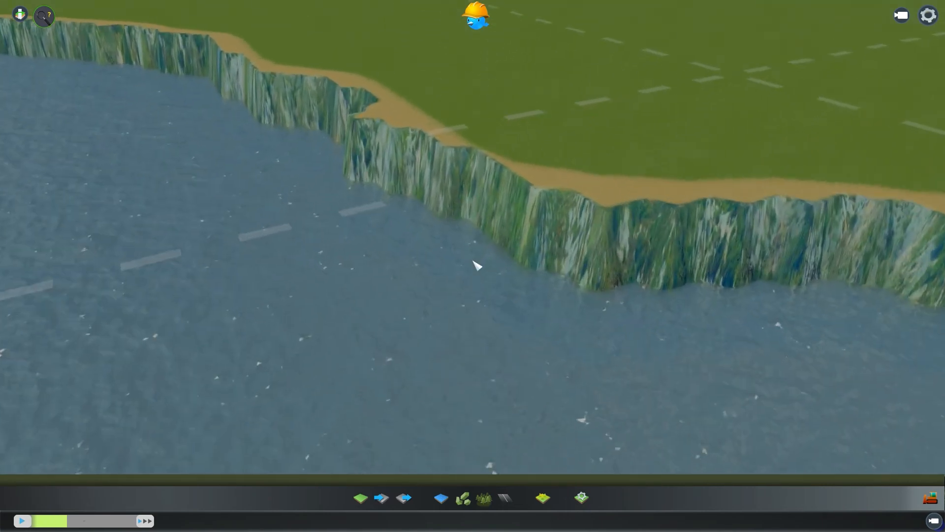
key("s")
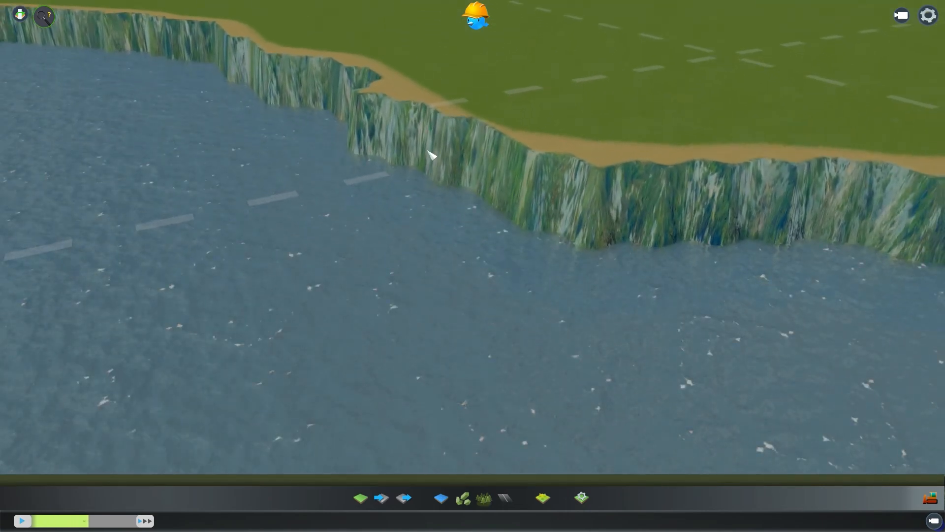
scroll(430, 152, "down", 5)
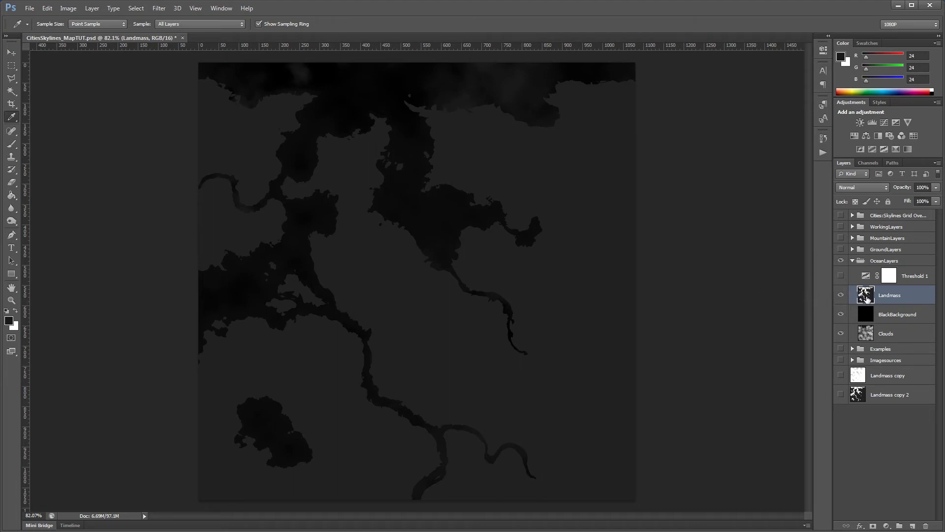
double_click(863, 297)
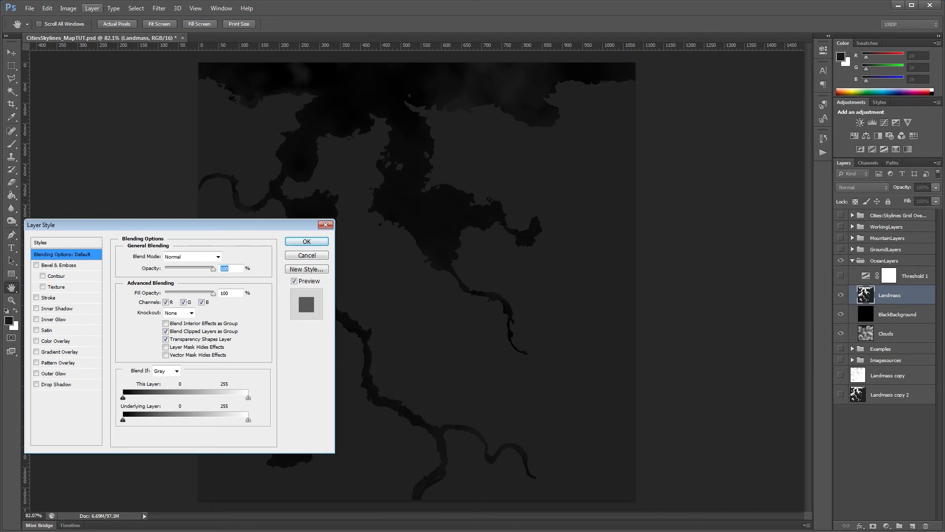
left_click(92, 8)
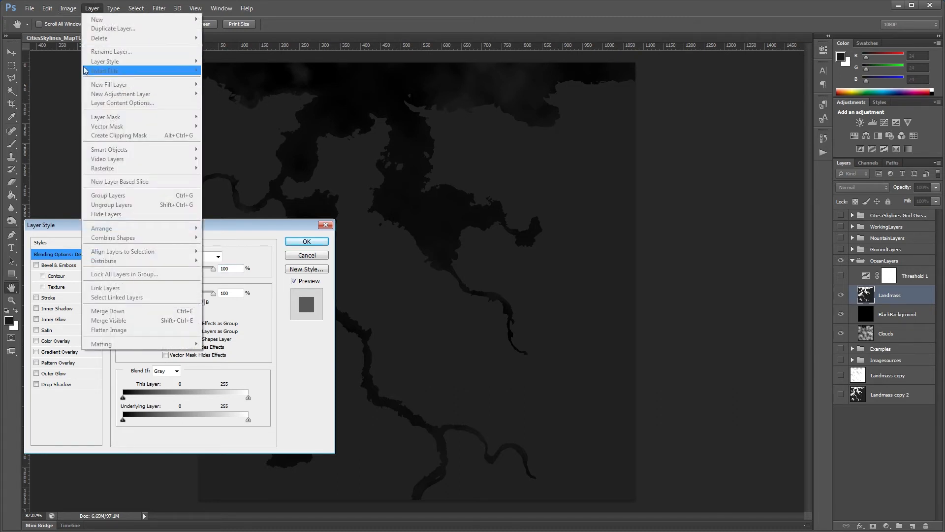
left_click(221, 225)
left_click_drag(222, 224, 430, 187)
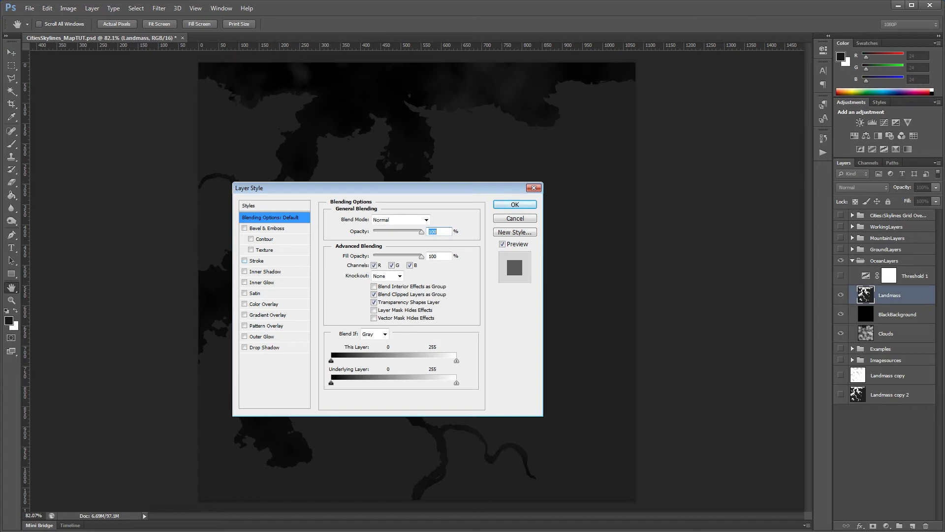
left_click(257, 261)
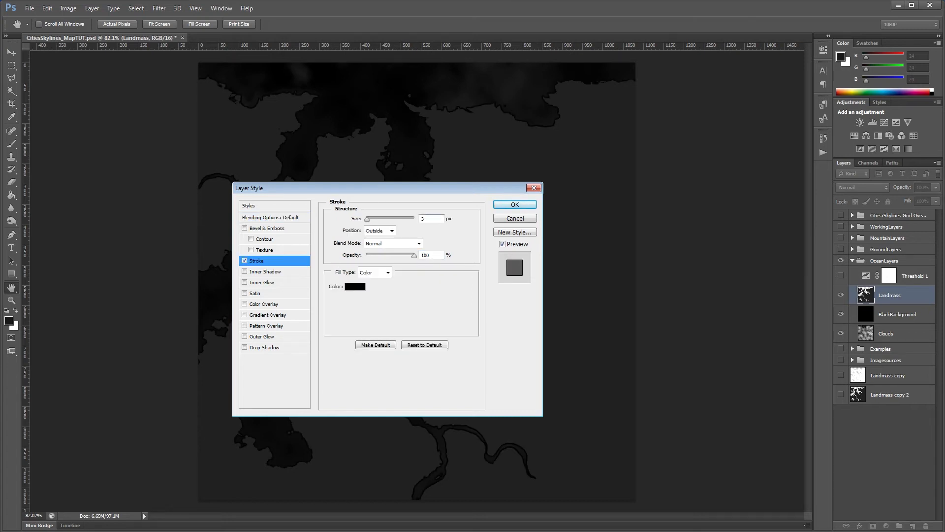
left_click(515, 218)
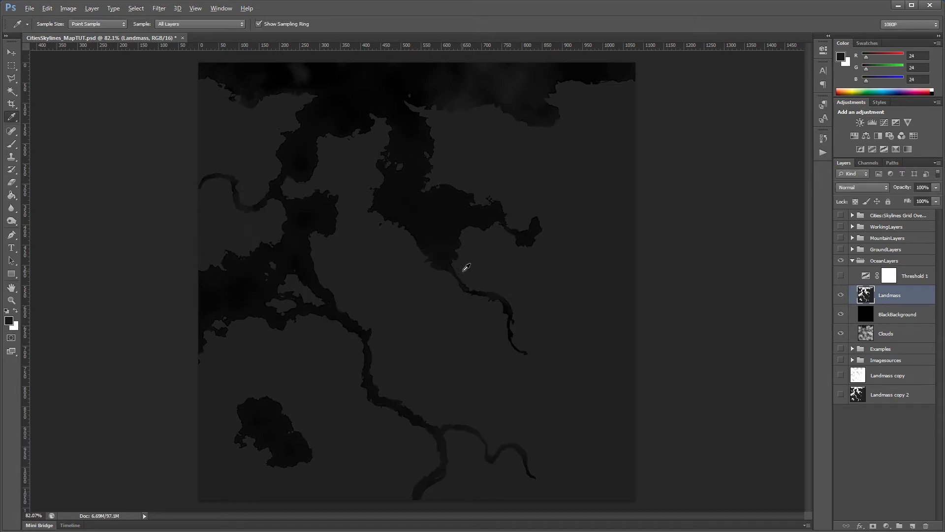
Add a Stroke effect to the Landmass layer and set the stroke colour to grey with 10% brightness.
scroll(465, 269, "up", 4)
scroll(469, 265, "up", 10)
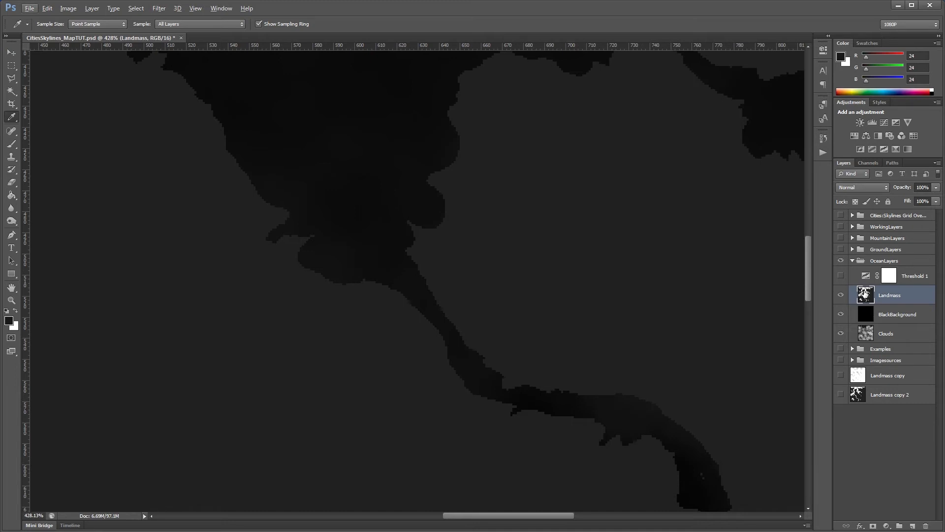
double_click(868, 294)
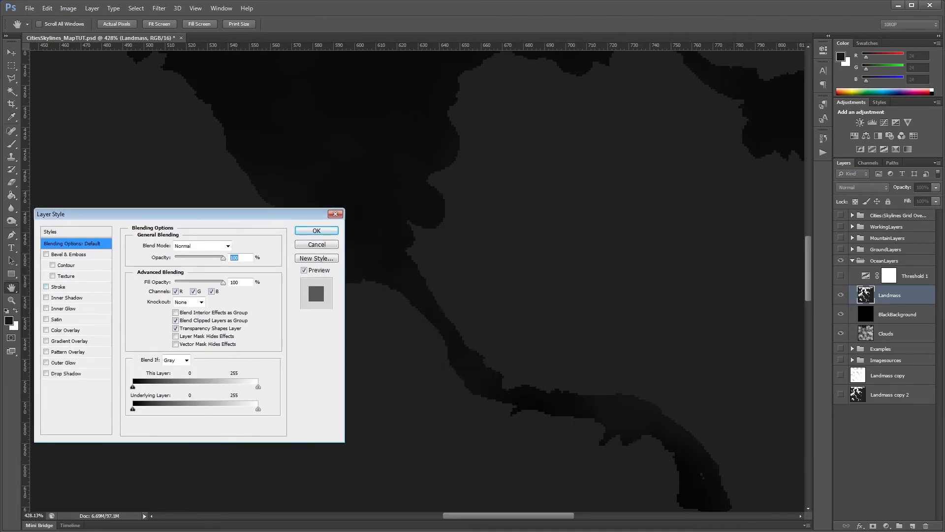
left_click(58, 286)
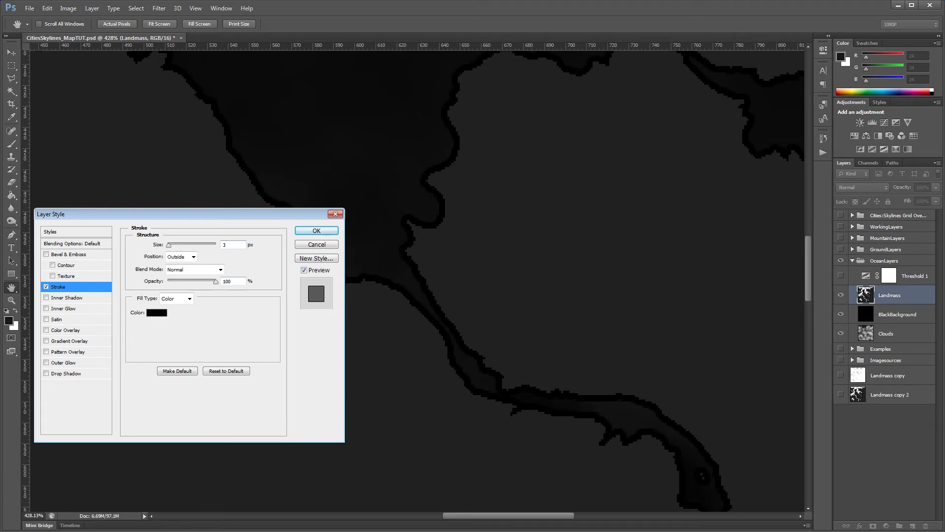
left_click(156, 312)
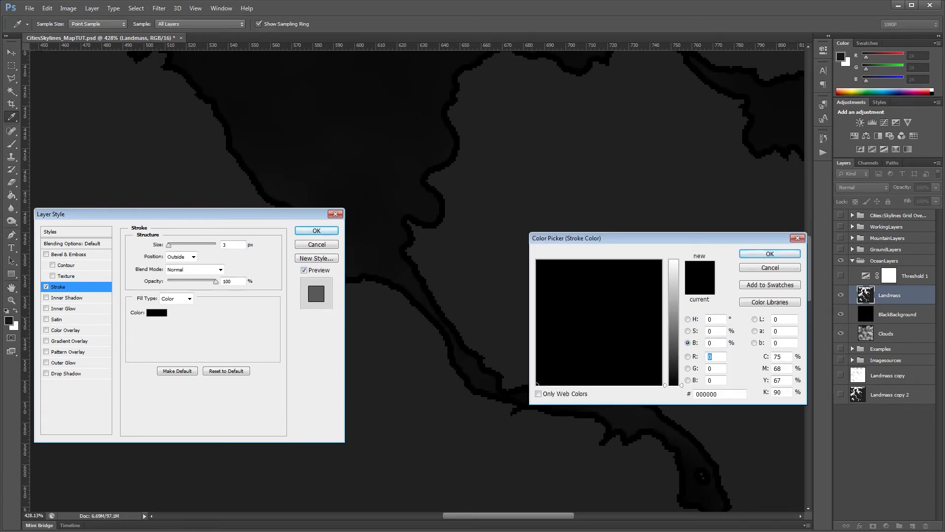
double_click(711, 342)
type("10")
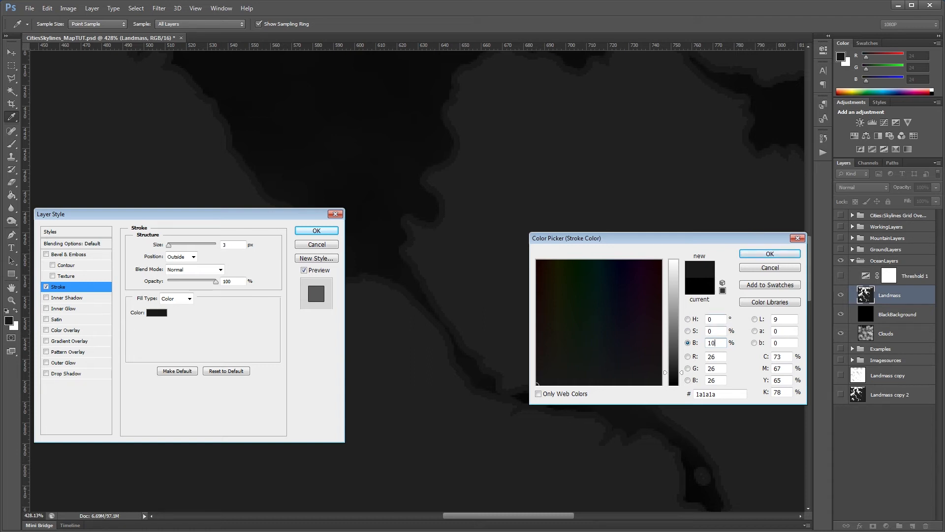
key("Return")
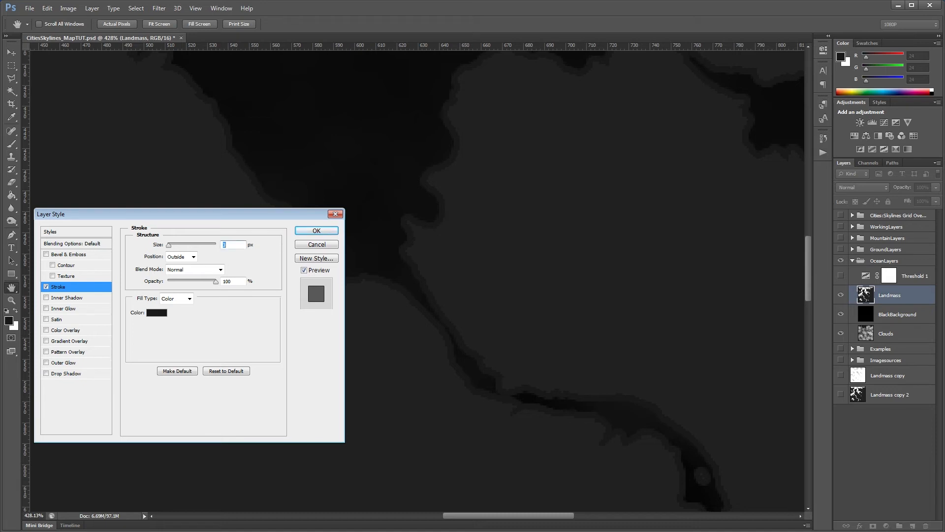
Try narrower and wider stroke sizes along the coastline, ending at 9 px.
key("Up")
key("Up")
key("Up")
key("Up")
key("Up")
key("Up")
key("Up")
key("Up")
key("Up")
key("Up")
key("Up")
key("Up")
key("Up")
key("Up")
key("Up")
key("Up")
key("Up")
key("Up")
key("Up")
key("Up")
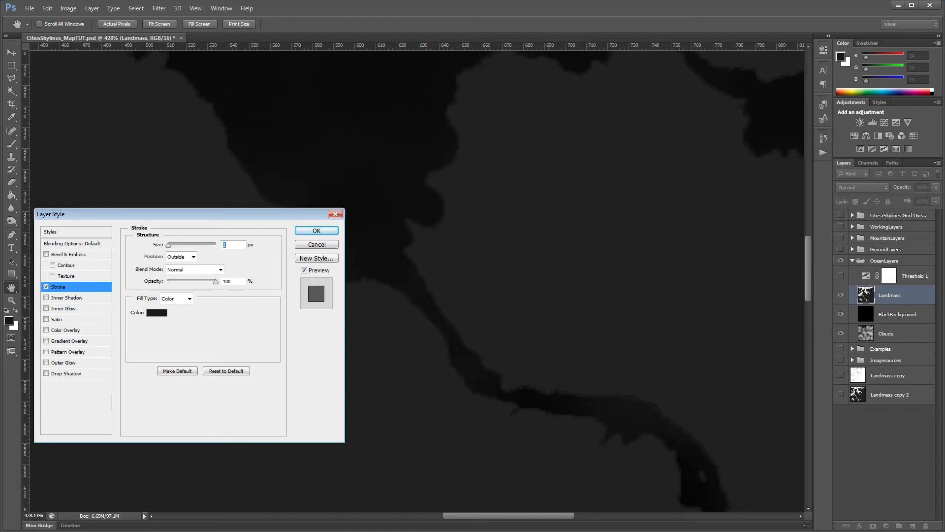
key("Down")
key("Down")
key("Down")
key("Down")
key("Down")
key("Down")
key("Down")
key("Down")
key("Down")
key("Down")
key("Down")
key("Down")
key("Down")
key("Down")
key("Down")
key("Down")
key("Down")
key("Down")
key("Down")
key("Down")
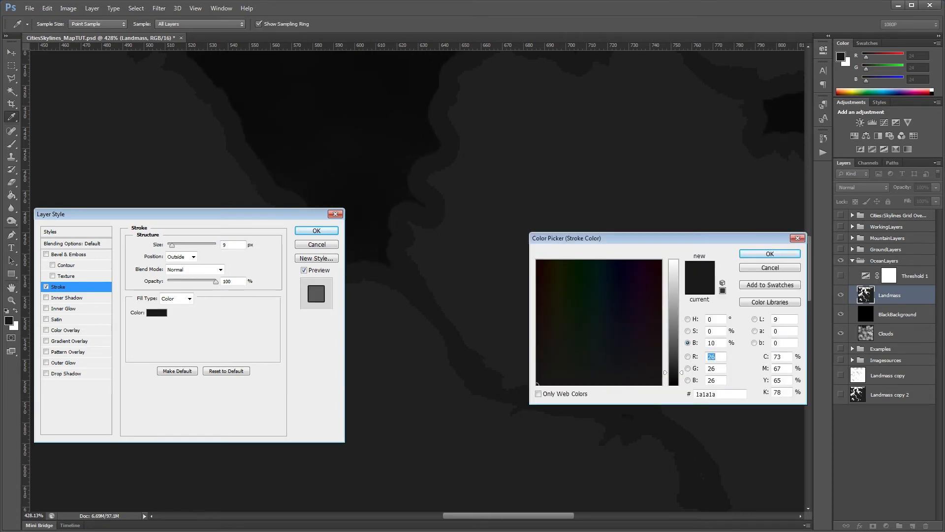
Lighten the stroke colour to grey 6d6d6d and compare stroke sizes of 1, 2 and 9 px.
left_click(674, 331)
left_click(769, 254)
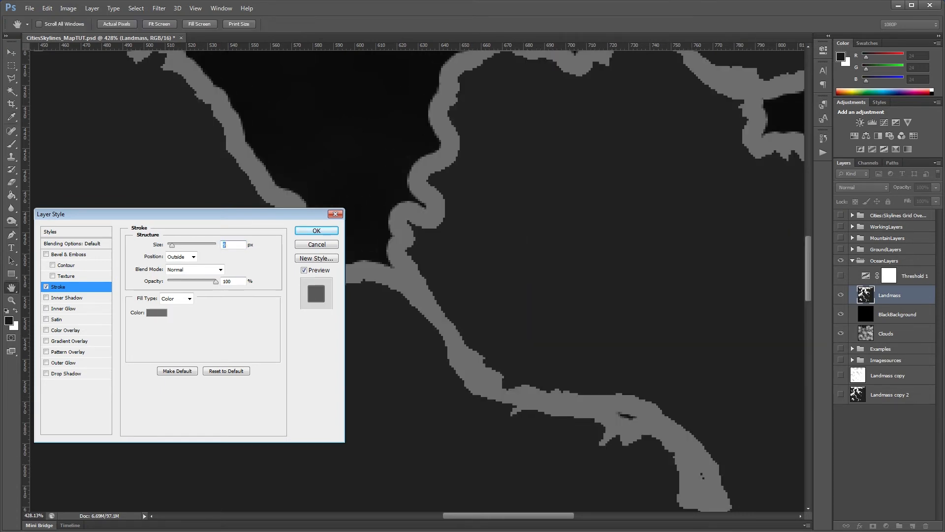
left_click_drag(171, 244, 167, 245)
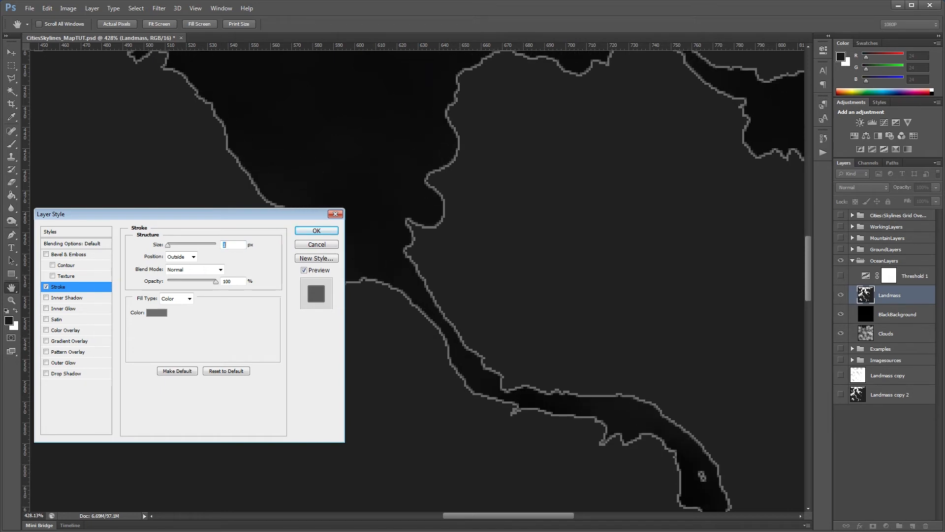
key("Up")
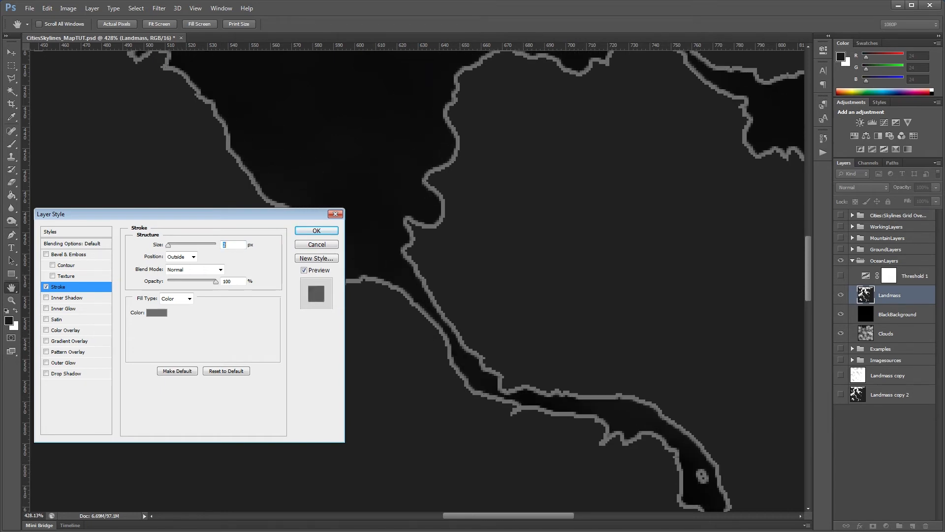
left_click(193, 256)
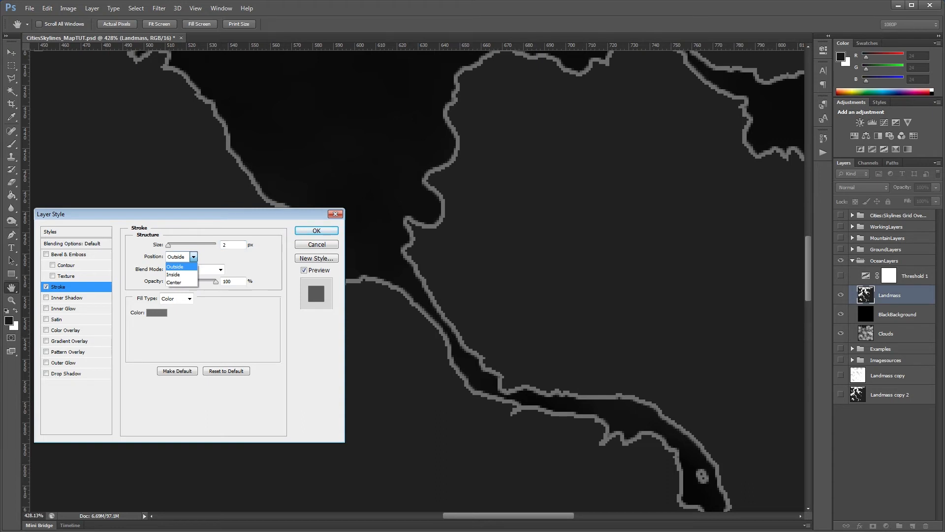
left_click(194, 257)
left_click_drag(168, 245, 172, 245)
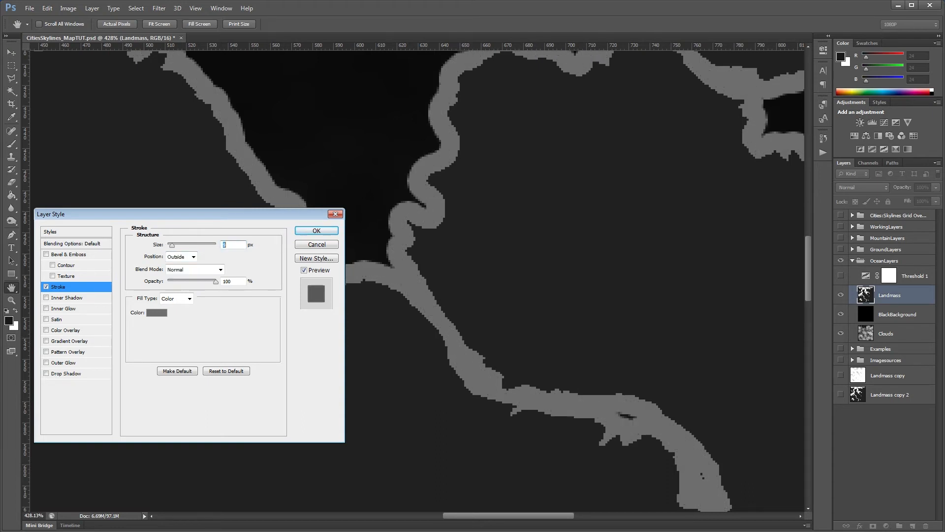
Compare the Inside and Outside stroke positions, choose Center, and set the stroke size to 2 px.
left_click(194, 257)
left_click(180, 274)
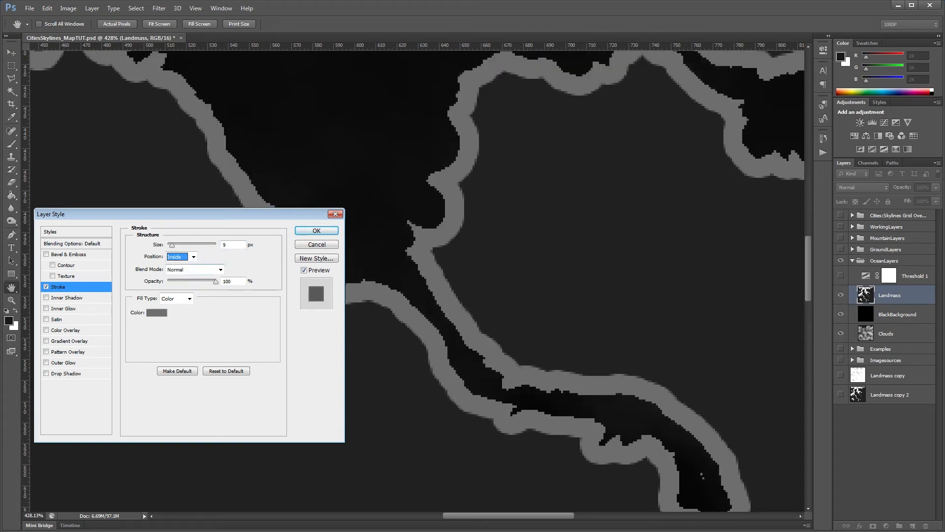
left_click(194, 257)
left_click(175, 265)
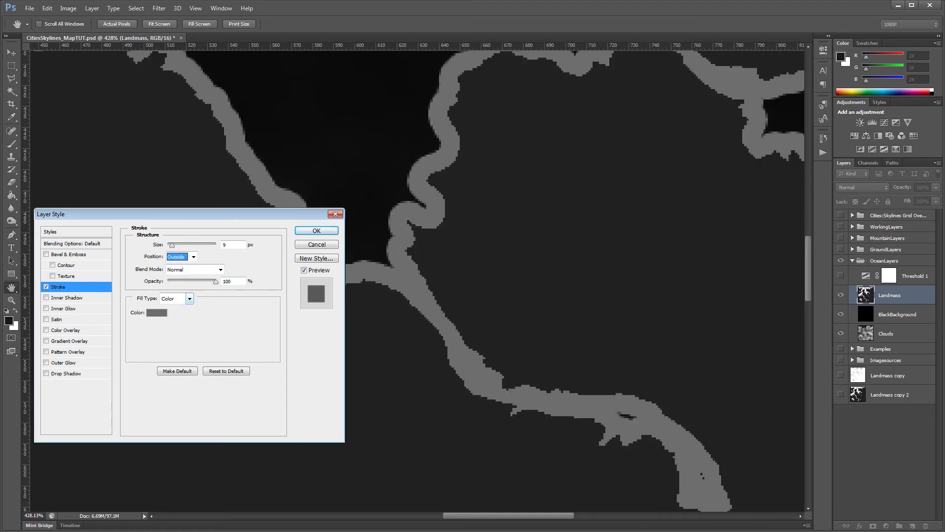
left_click(194, 256)
left_click(175, 281)
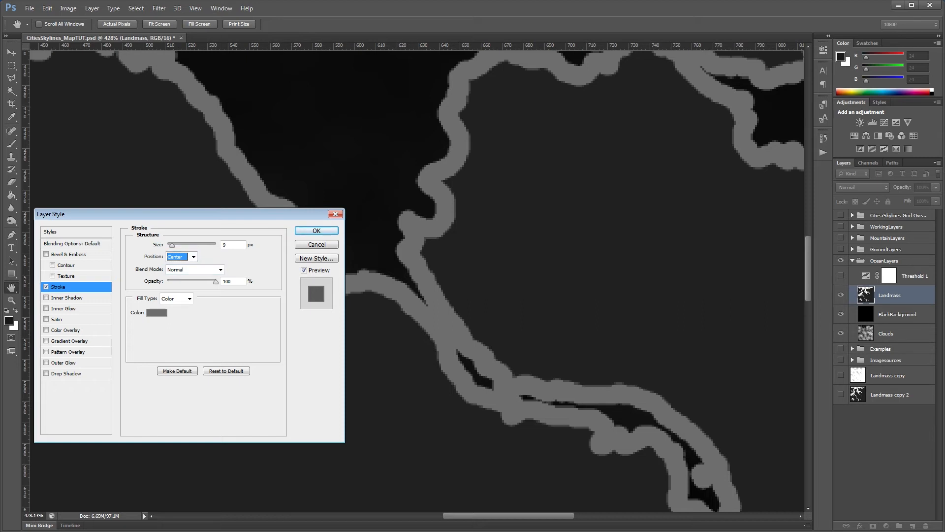
key("Tab")
key("Tab")
key("Tab")
type("2")
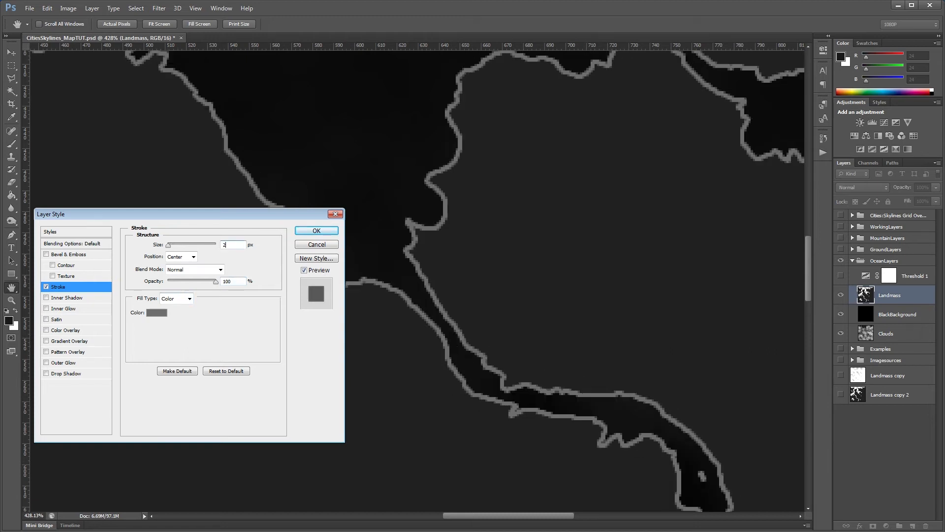
Set the stroke colour's brightness to 10%.
key("ctrl+a")
left_click(157, 313)
key("shift+Tab")
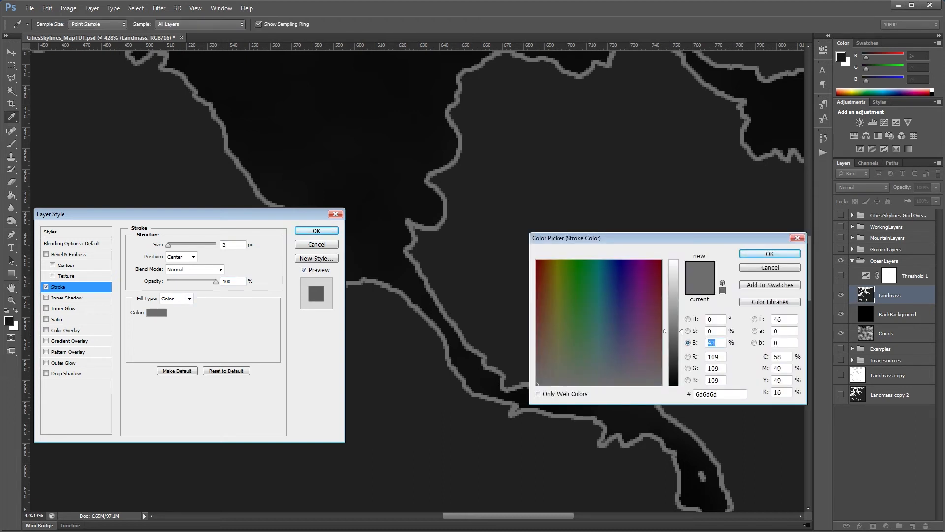
type("10")
key("Return")
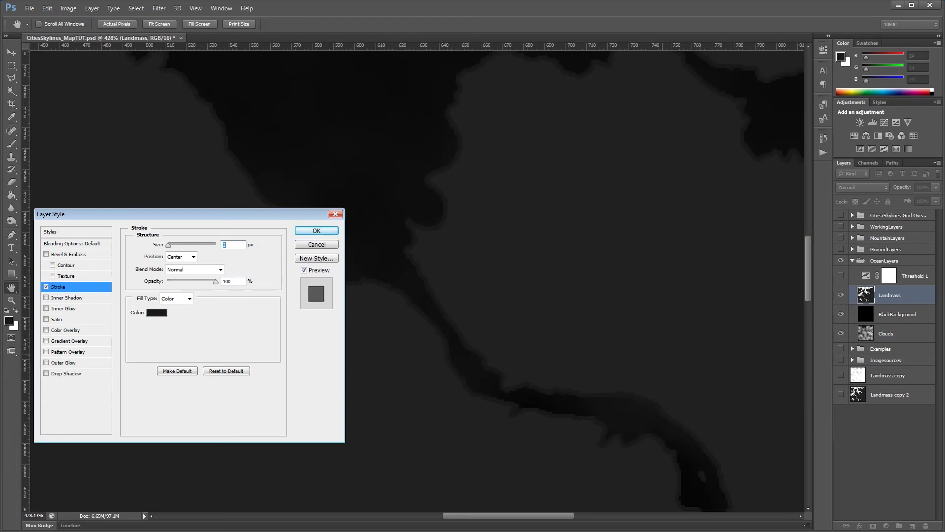
Enable Inner Glow on the Landmass layer with Normal blend mode and 100% opacity.
left_click(64, 309)
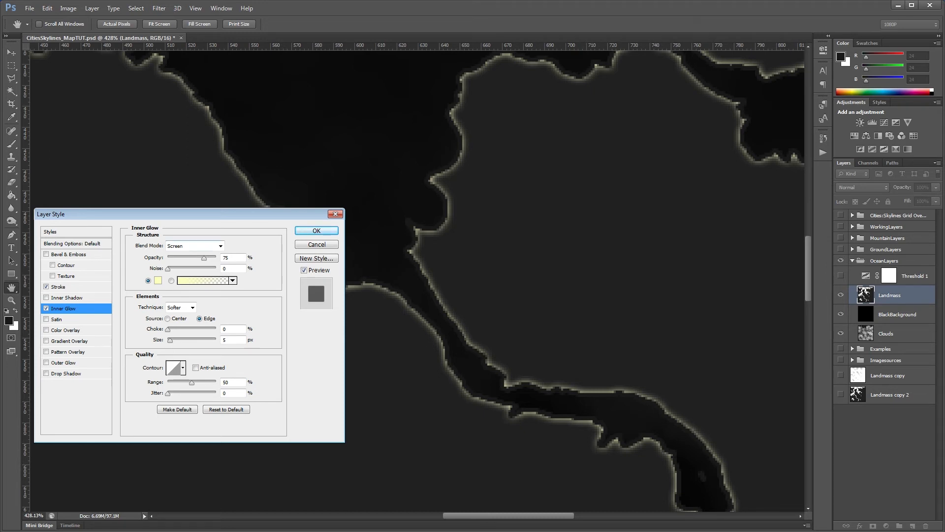
left_click(195, 246)
left_click(192, 255)
left_click_drag(204, 258, 217, 258)
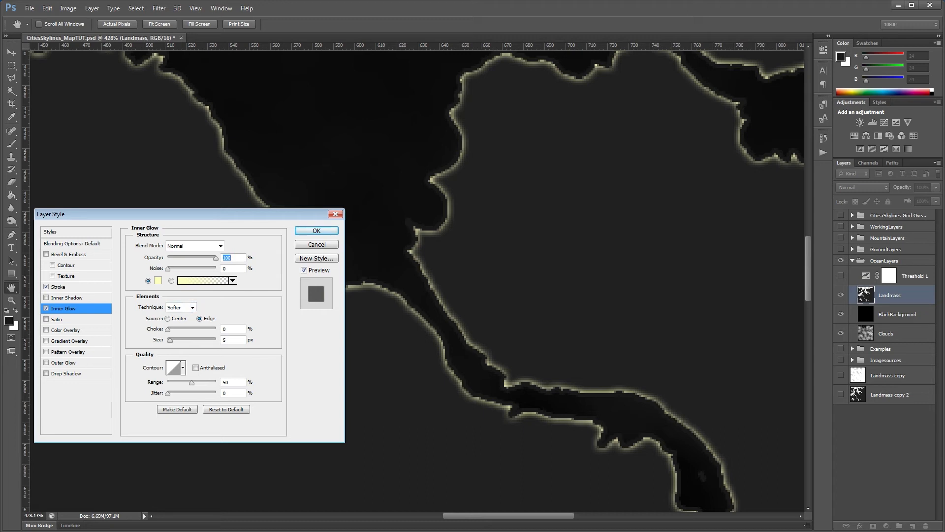
Set the inner glow size to 27 px, make its contour anti-aliased, and set the range to 20%.
left_click(168, 330)
left_click_drag(171, 340, 175, 340)
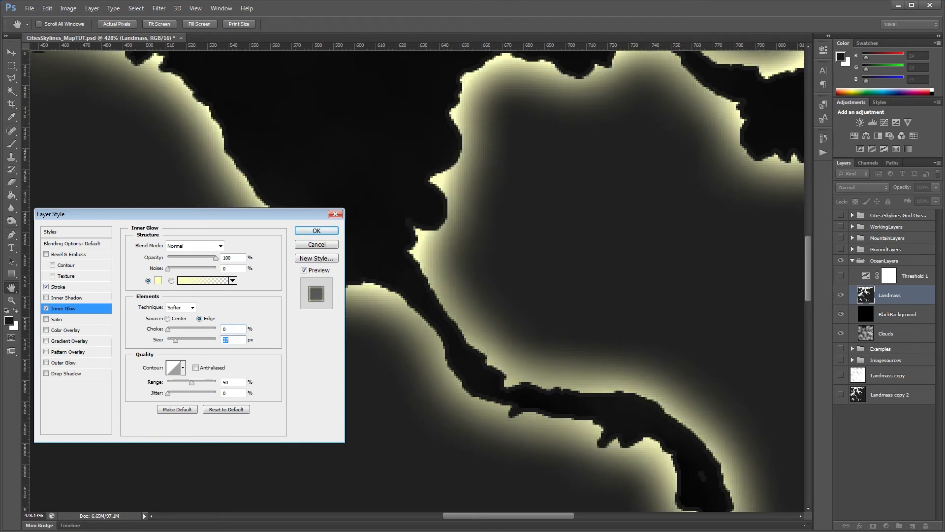
left_click(196, 368)
left_click_drag(191, 382, 177, 383)
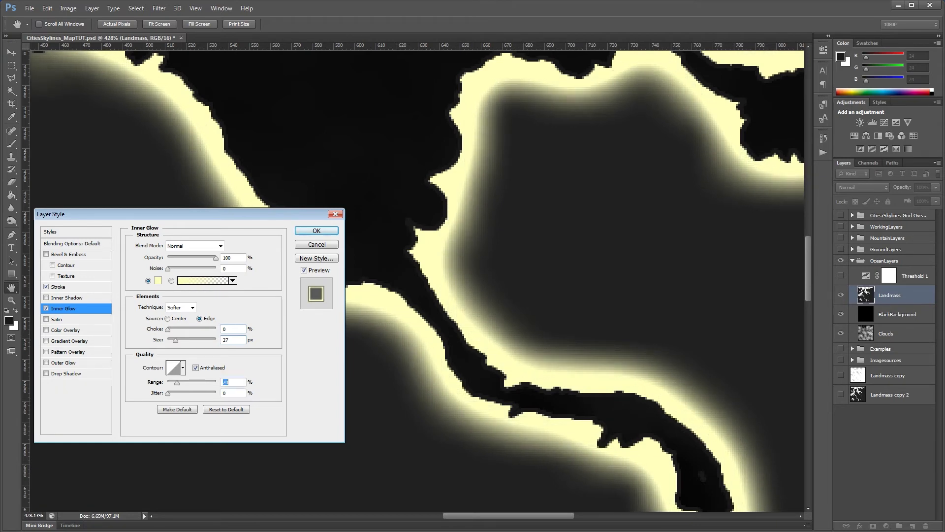
Switch the inner glow to a gradient fill and set its first colour stop to hue 0, saturation 0, brightness 10%.
left_click(171, 281)
left_click(203, 281)
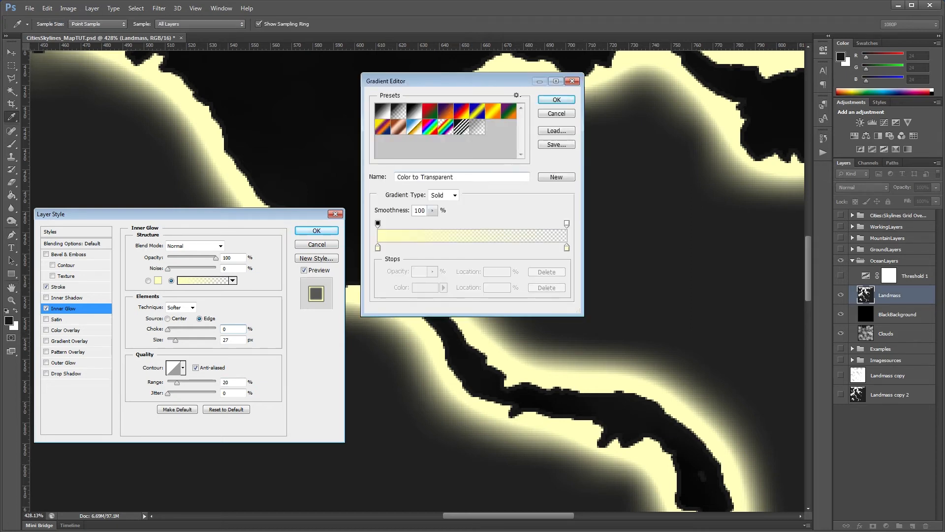
left_click(378, 248)
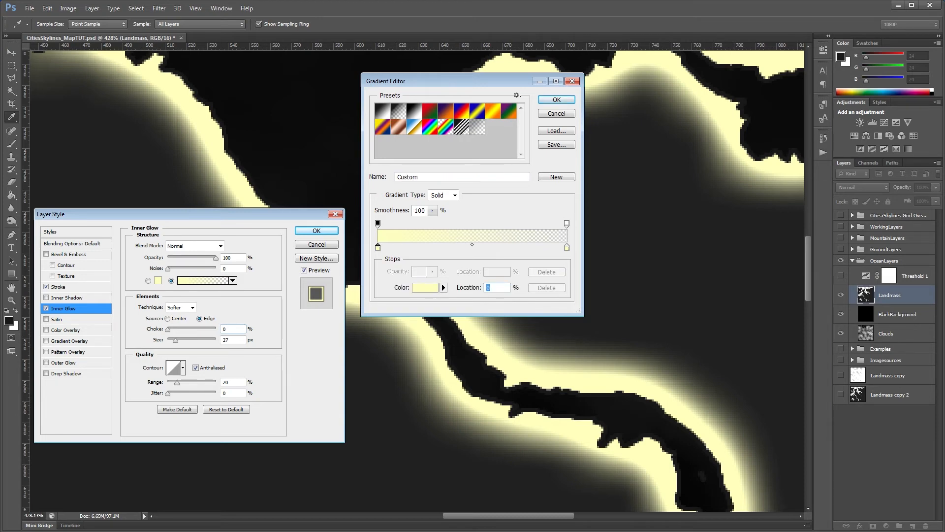
left_click(425, 288)
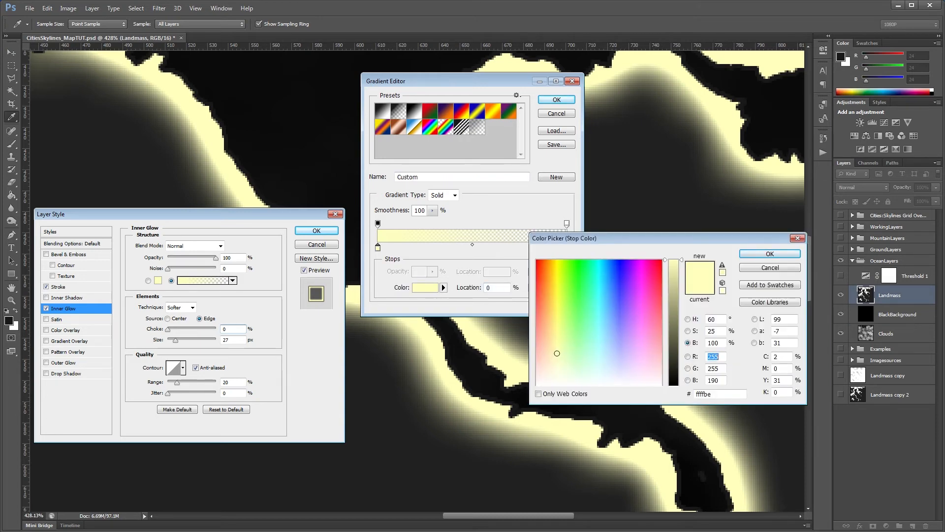
left_click_drag(655, 238, 658, 223)
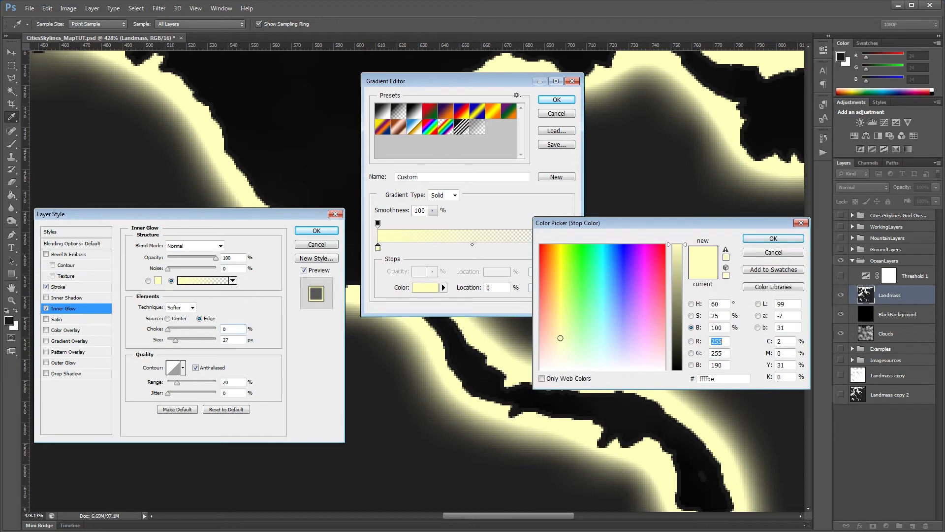
double_click(716, 303)
type("0")
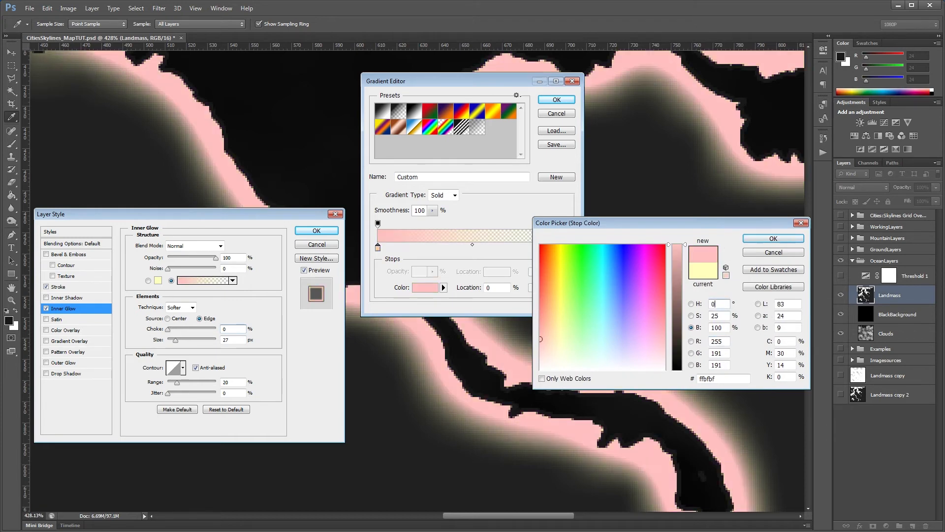
key("Tab")
type("0")
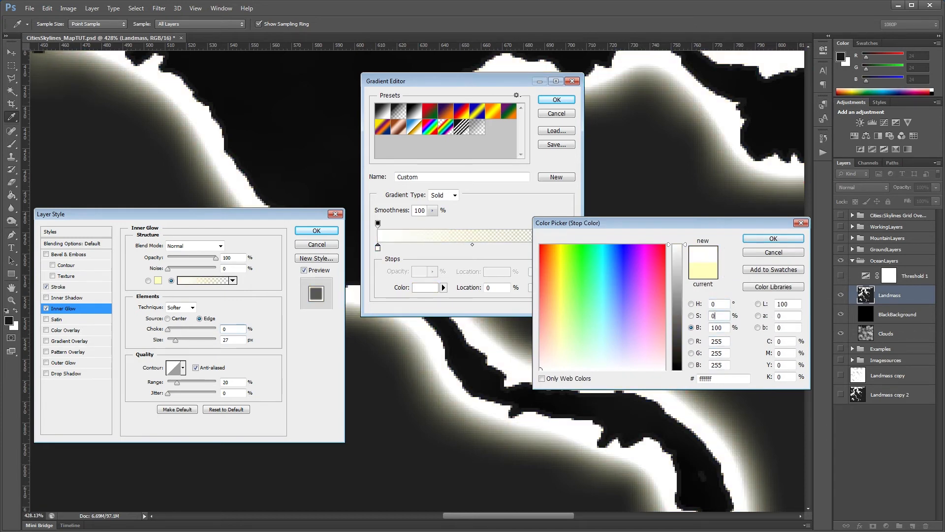
key("Tab")
type("10")
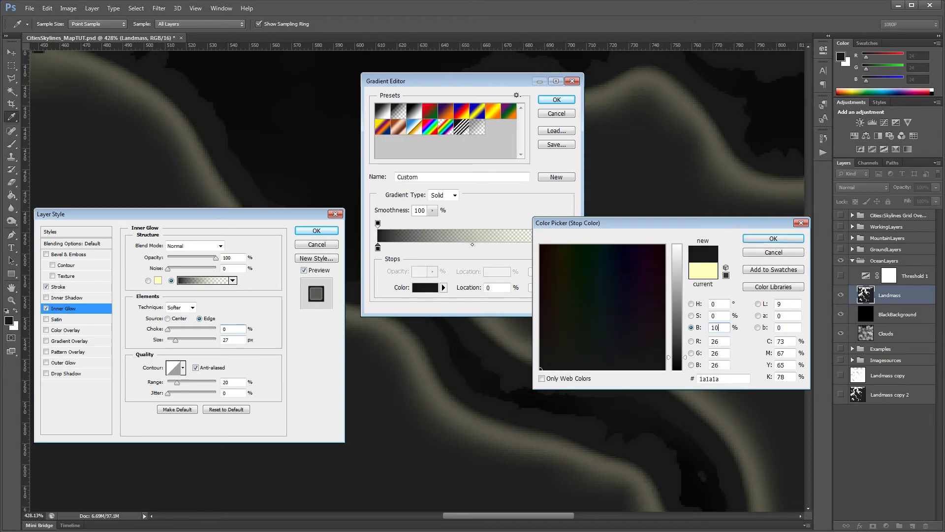
key("Return")
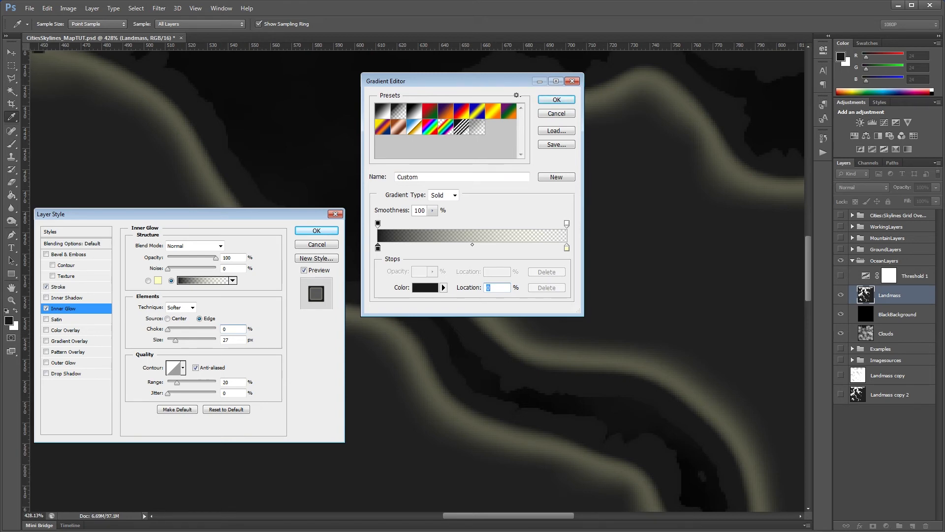
Apply the Black, White gradient preset to the inner glow and set its first colour stop to hue 0, saturation 0, brightness 10%.
left_click(383, 112)
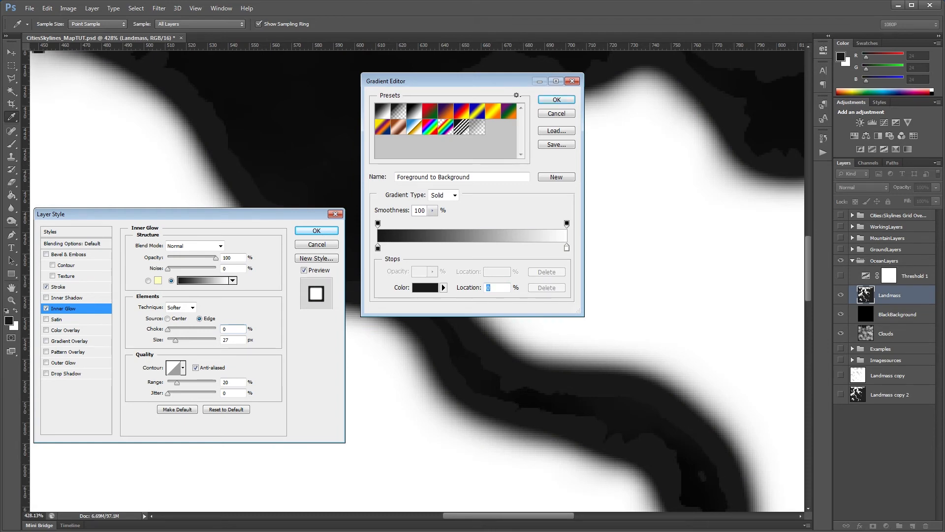
left_click(414, 112)
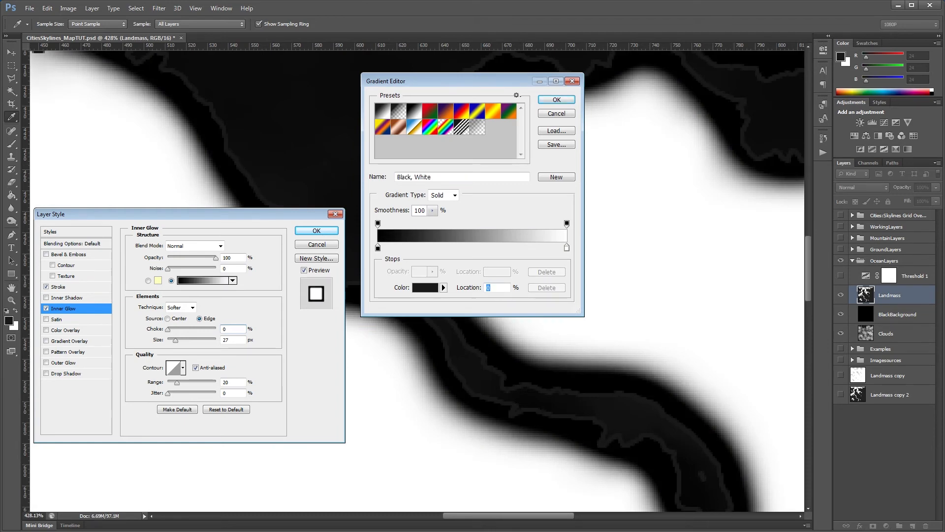
double_click(377, 248)
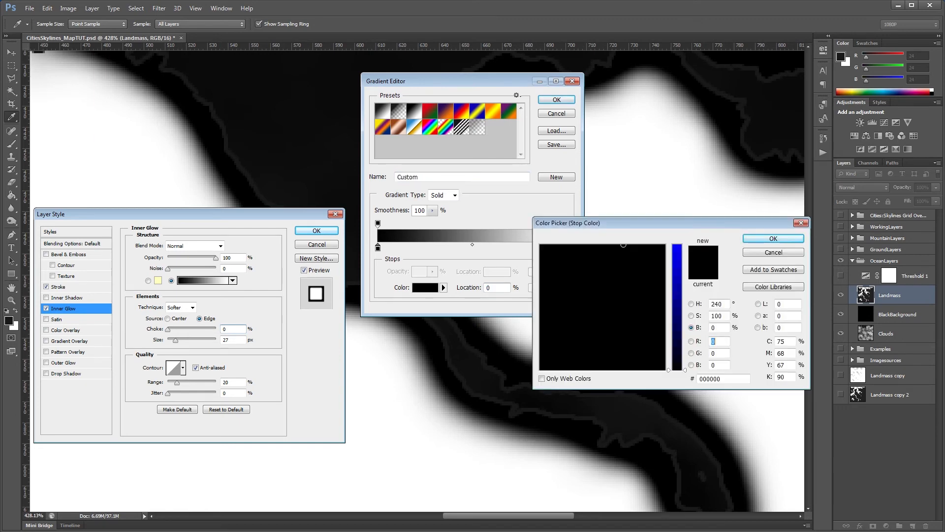
double_click(717, 304)
type("0")
key("BackSpace")
key("BackSpace")
key("BackSpace")
type("0")
key("Tab")
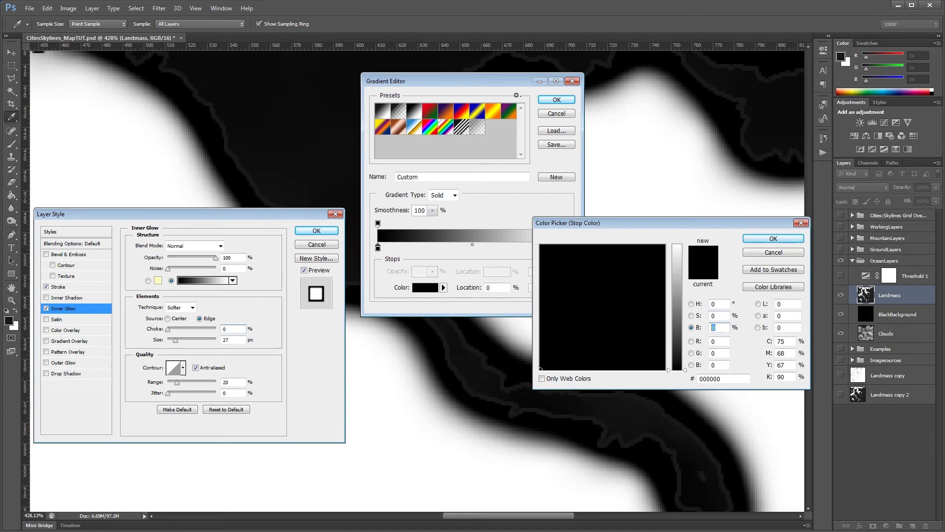
type("10")
left_click(773, 238)
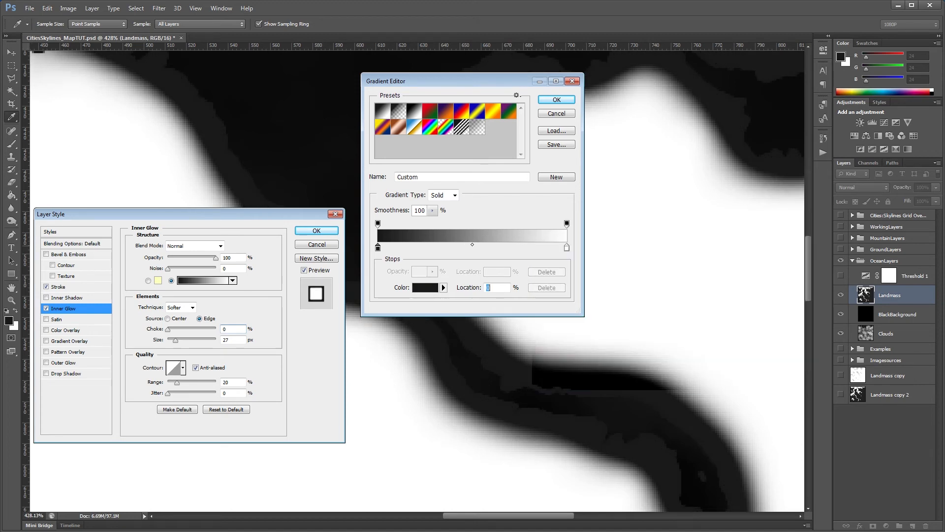
Set the brightness of the inner glow gradient's end colour stop to 16% and accept the gradient.
left_click(566, 247)
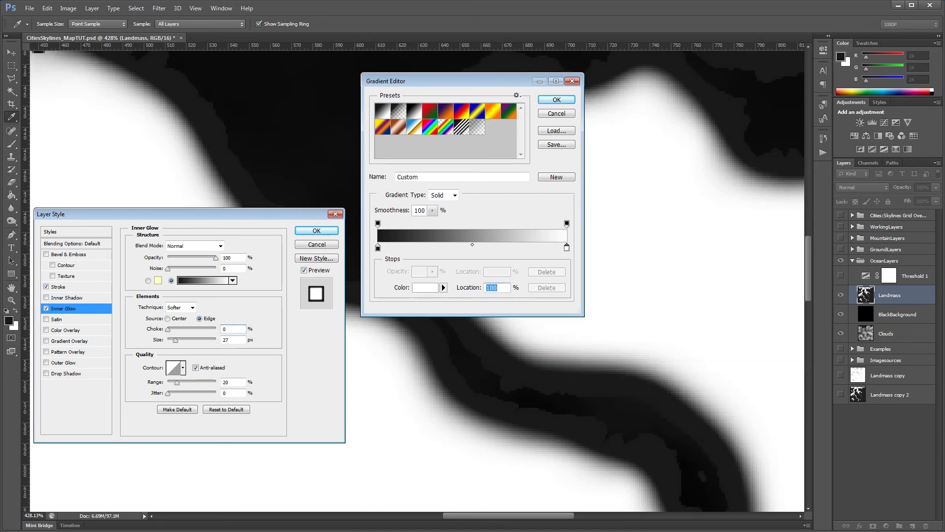
left_click(425, 287)
double_click(718, 327)
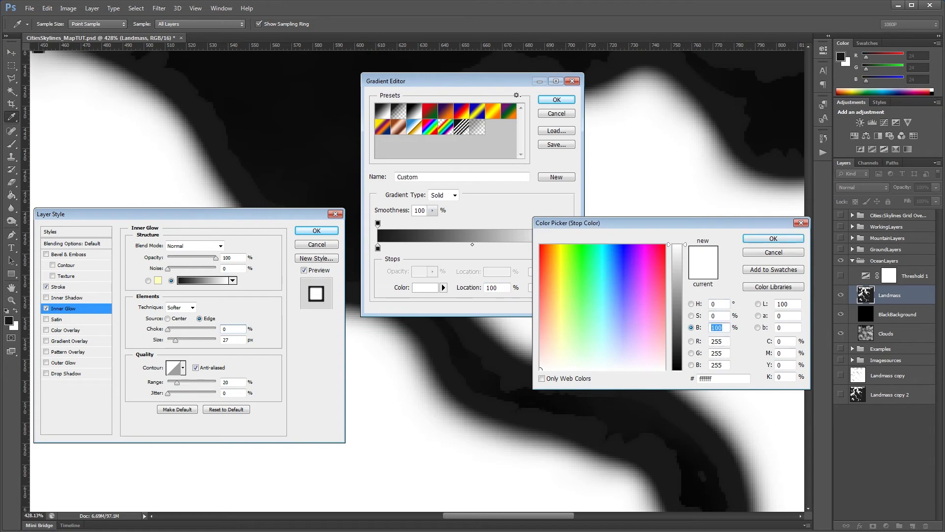
type("13")
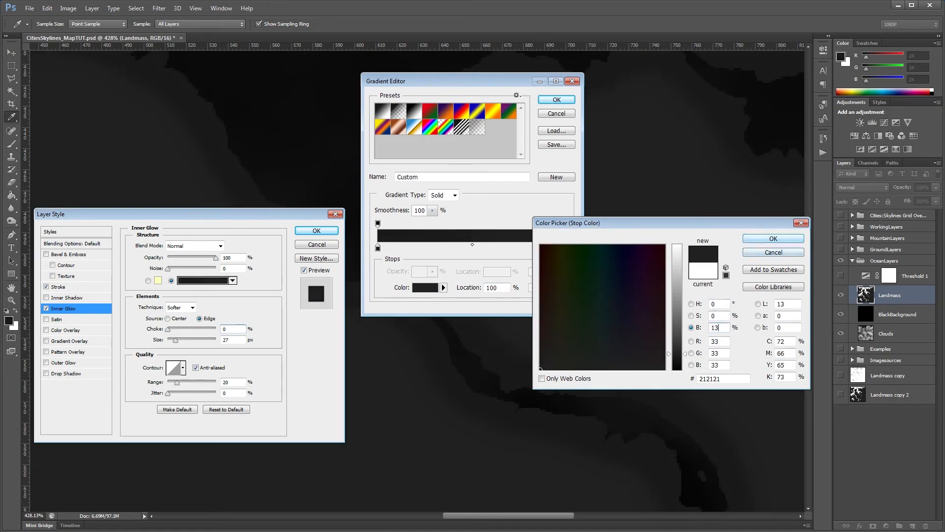
double_click(716, 328)
type("16")
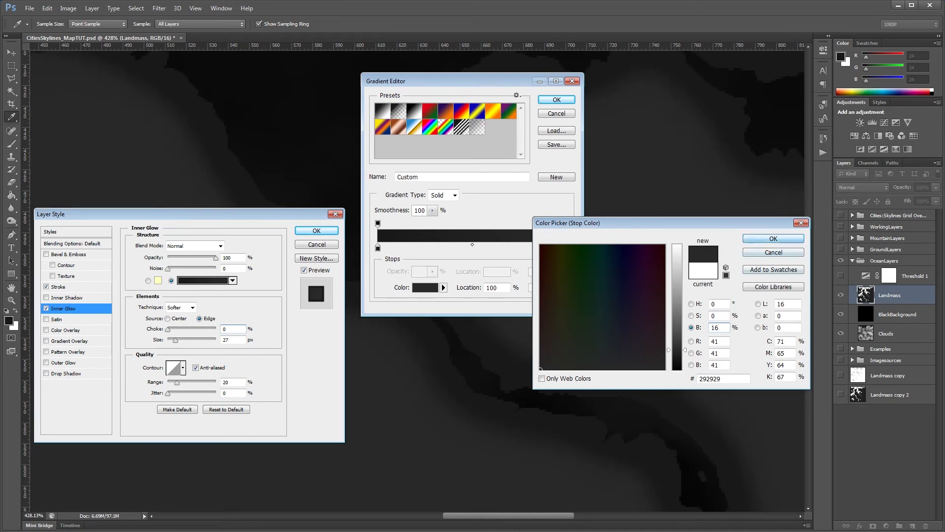
key("Return")
key("Return")
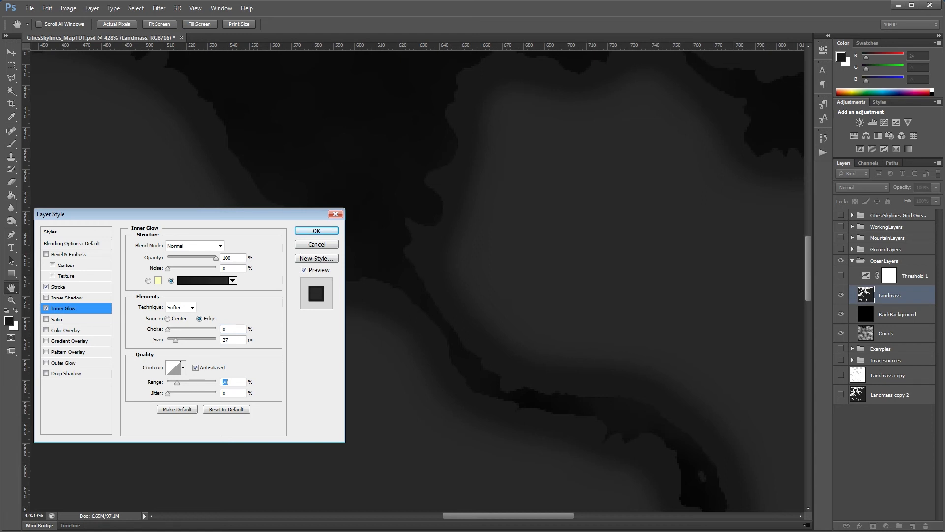
Try a higher inner glow choke, return it to 0%, and set the size to 21 px and the range to 30%.
left_click_drag(168, 330, 205, 329)
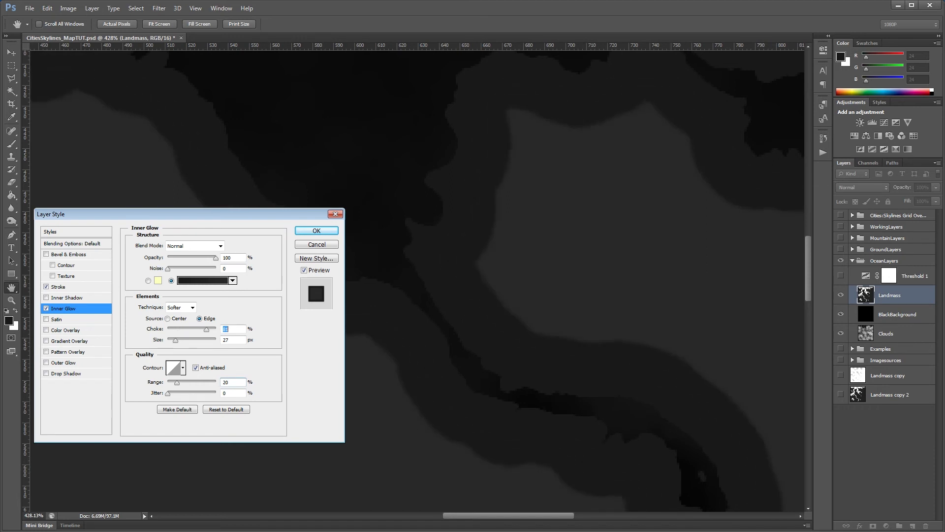
left_click_drag(206, 330, 178, 340)
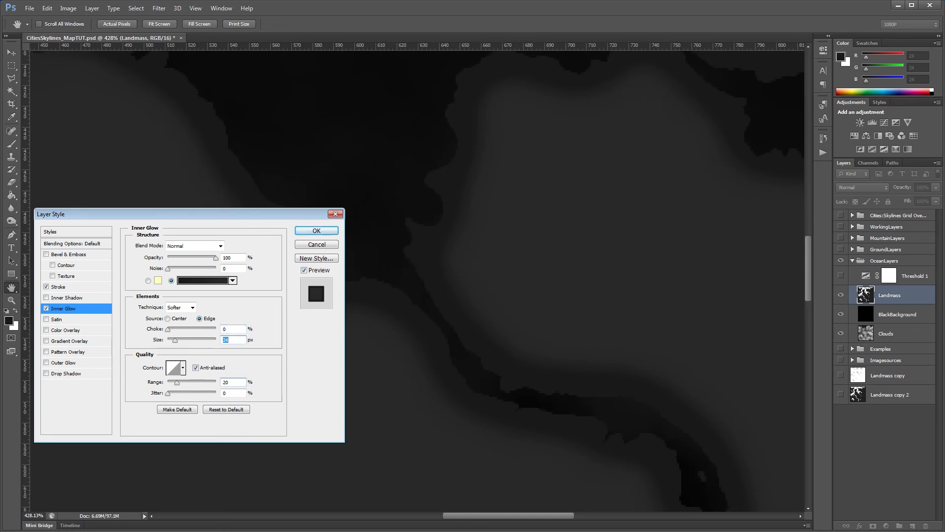
mouse_move(177, 382)
left_mouse_down()
mouse_move(205, 382)
mouse_move(189, 382)
left_mouse_up()
key("Down")
key("Down")
left_click(175, 340)
left_click_drag(176, 340, 175, 340)
left_click(173, 368)
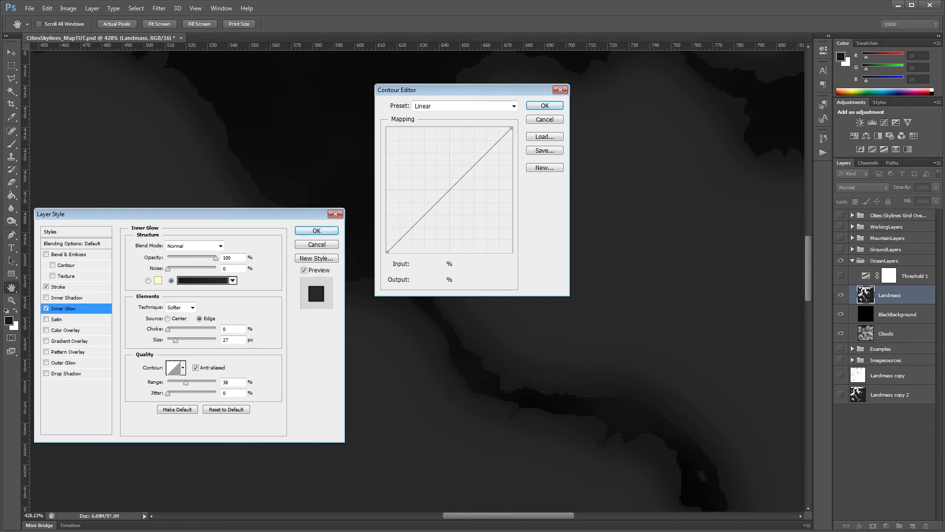
left_click(545, 120)
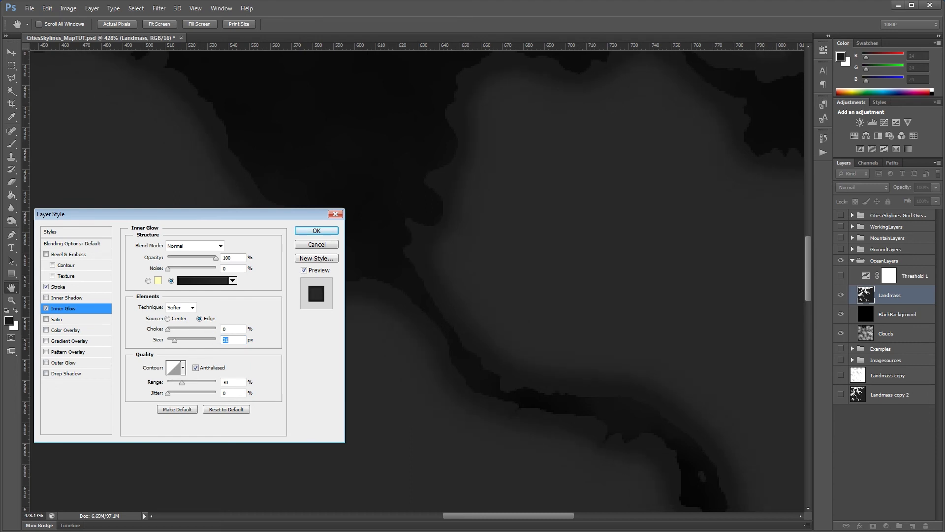
Set the inner glow gradient's end colour stop to 13% brightness and apply the layer style to the Landmass layer.
left_click(203, 280)
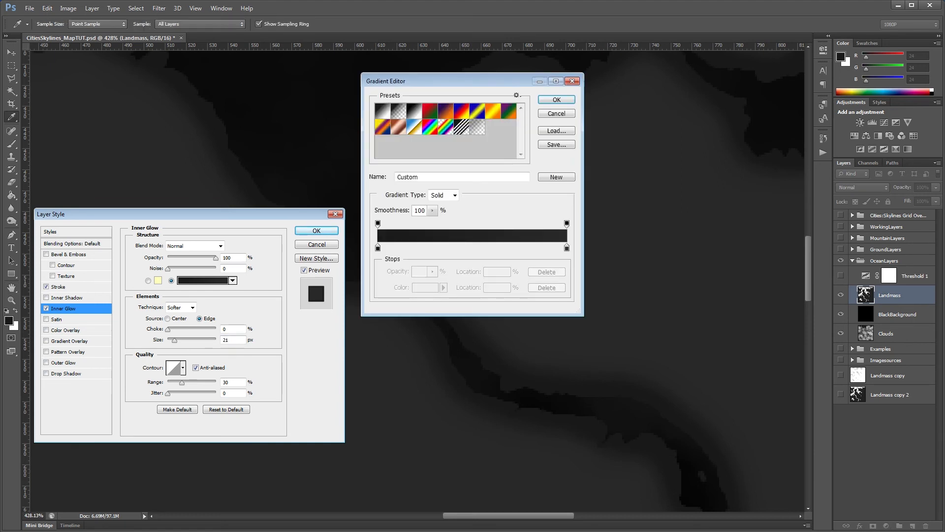
double_click(567, 248)
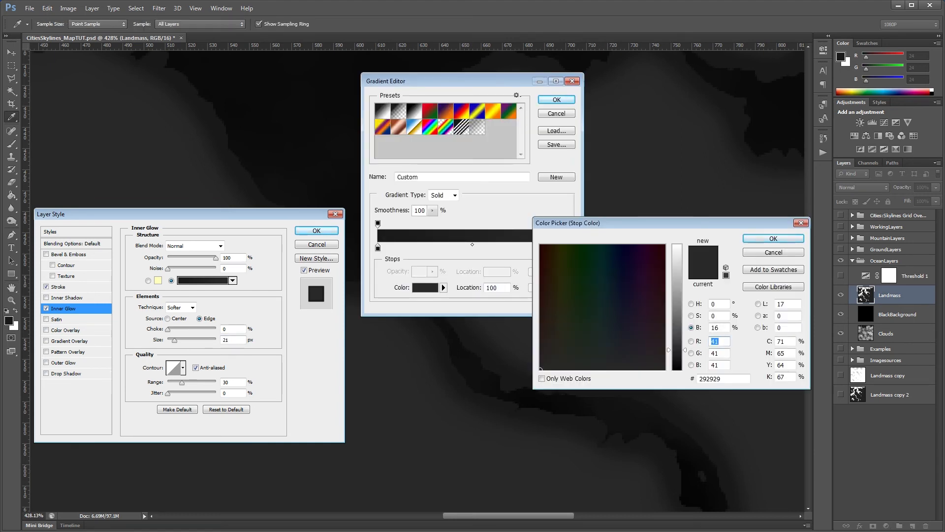
key("shift+Tab")
type("13")
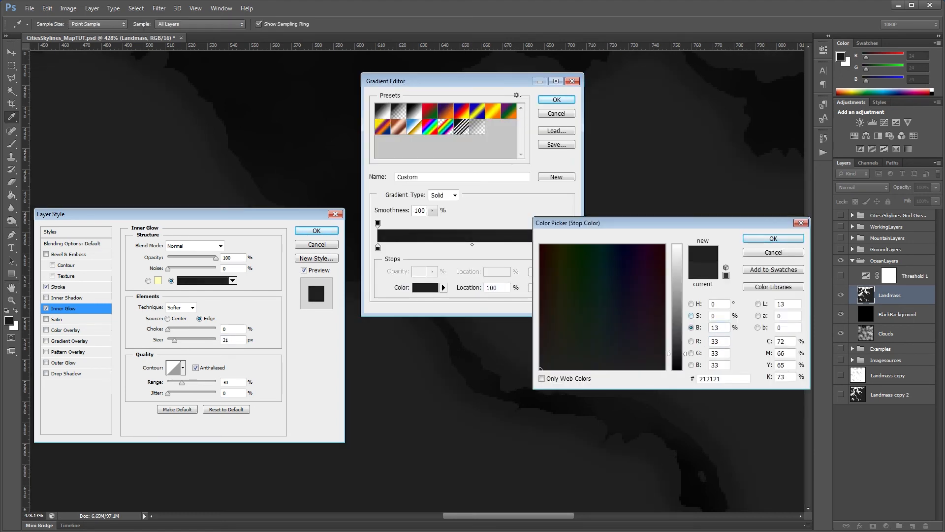
key("Return")
key("Return")
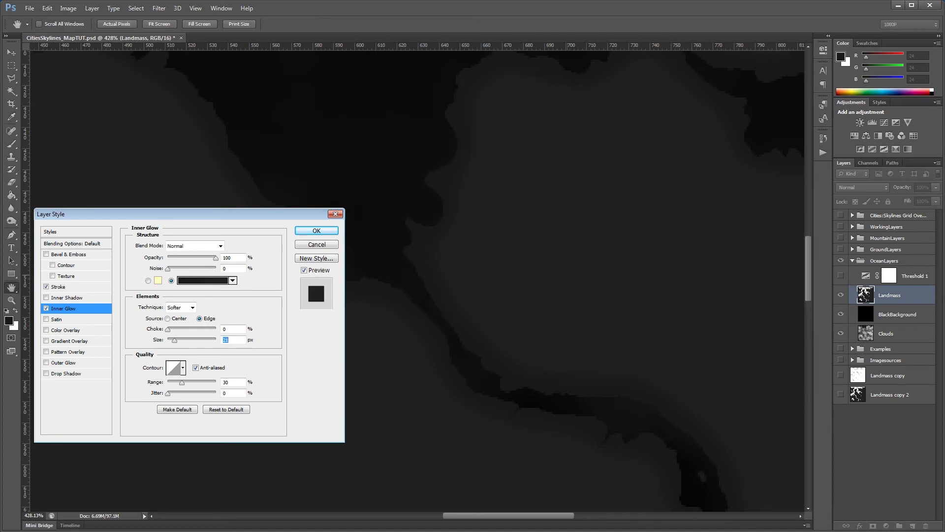
key("Return")
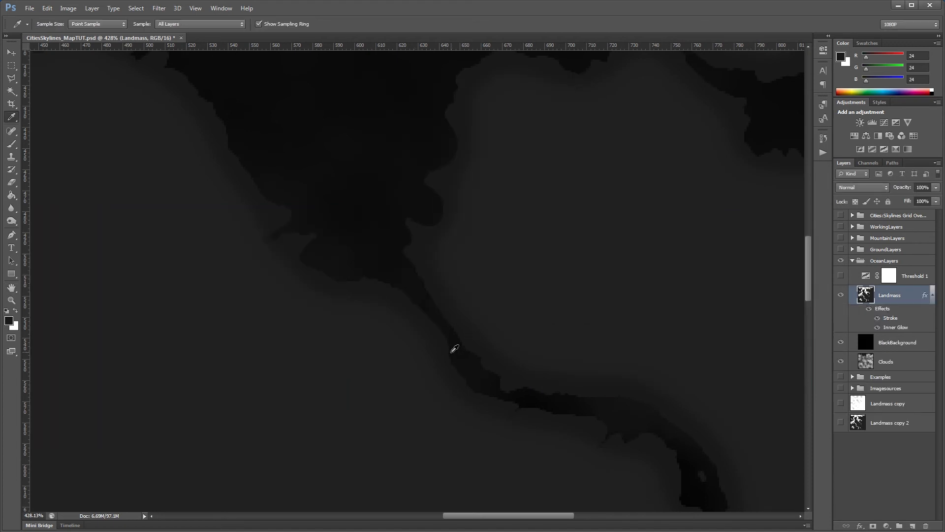
scroll(406, 360, "down", 3)
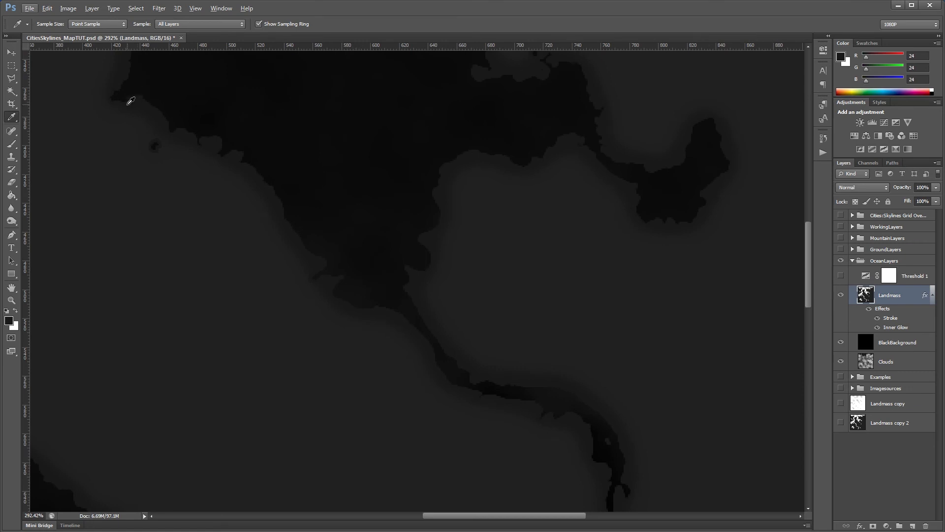
left_click(33, 10)
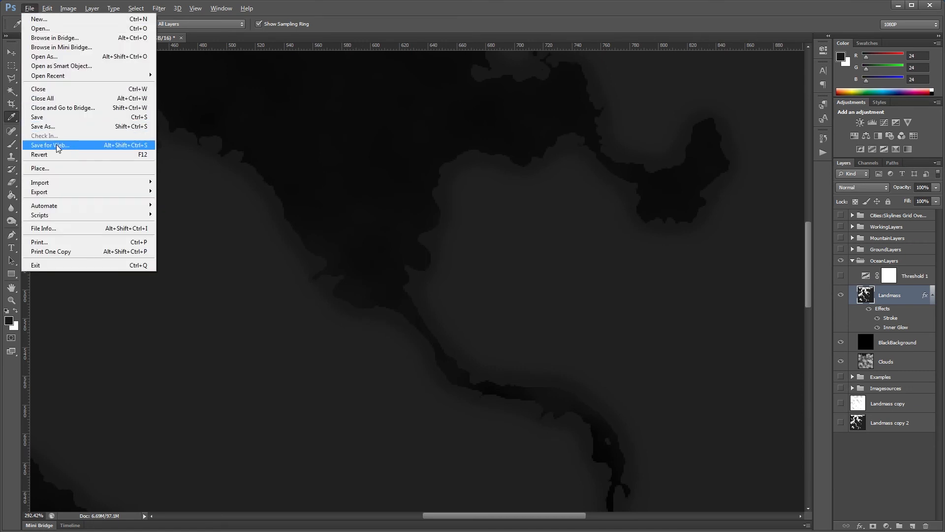
left_click(41, 127)
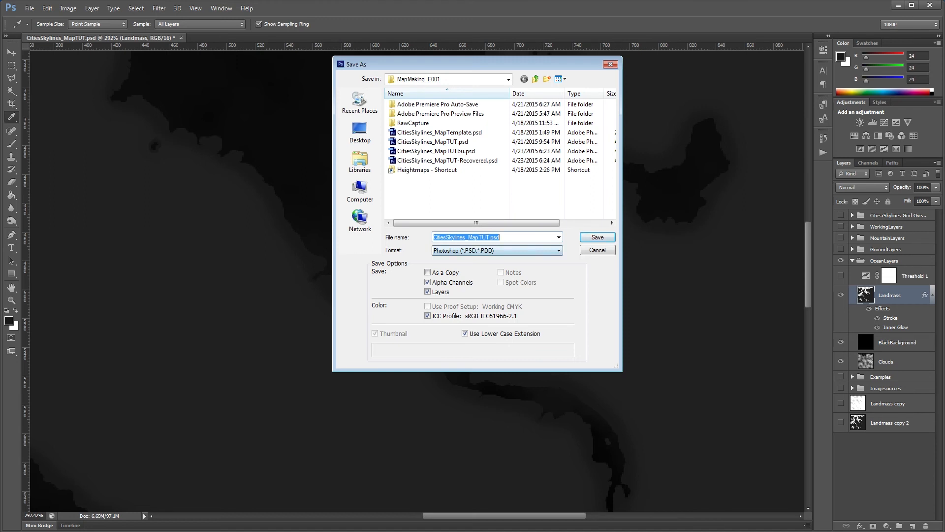
left_click(598, 237)
left_click(597, 251)
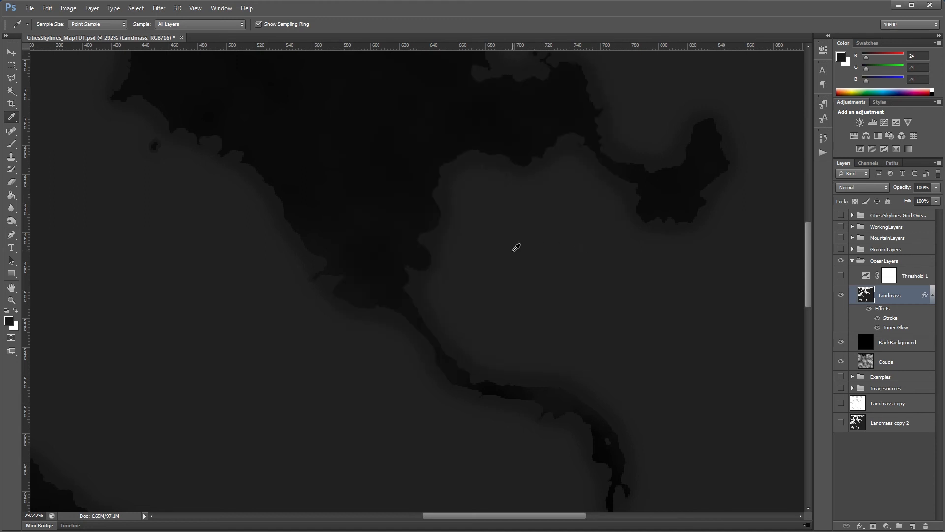
Save the changes to the CitiesSkylines_MapTUT.psd document.
key("ctrl+s")
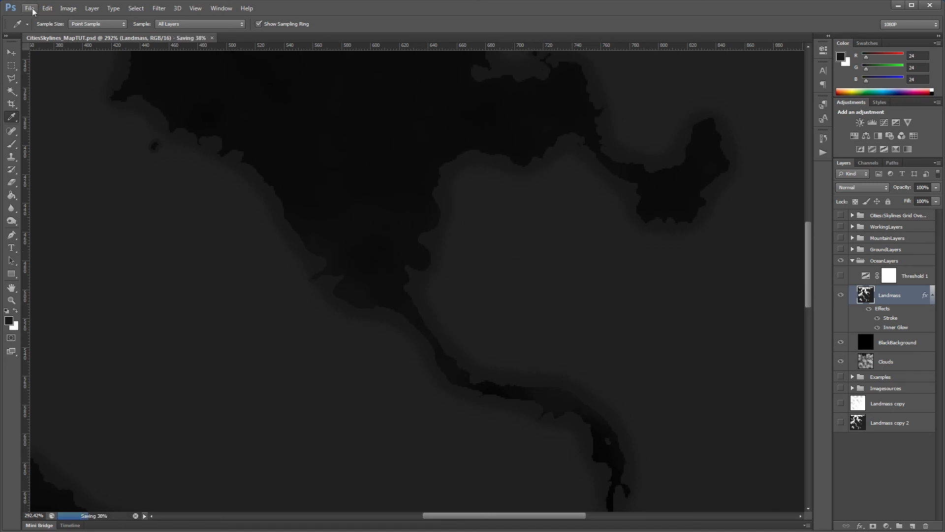
left_click(29, 8)
left_click(72, 129)
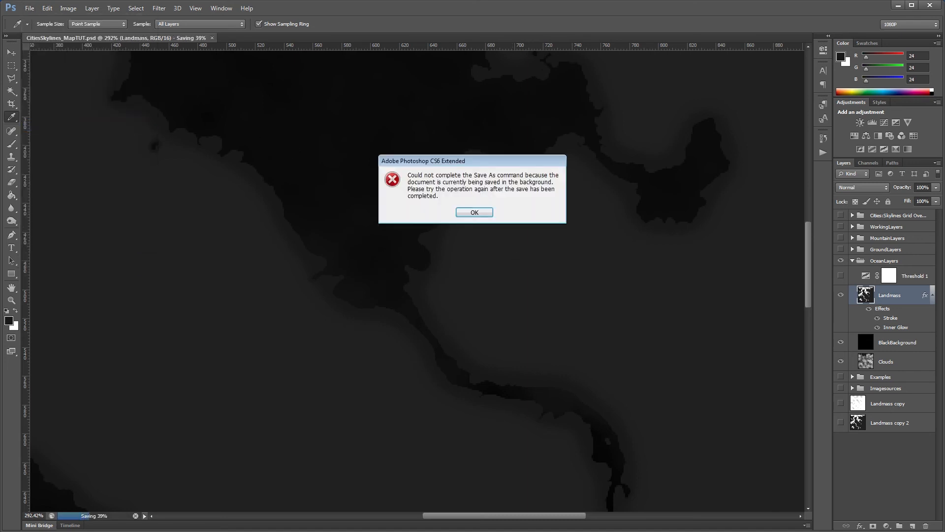
key("Return")
Save a PNG copy over CitiesSkylines_MapTUT_snap2.png in the Heightmaps folder, with None / Fast compression and no interlacing.
left_click(29, 8)
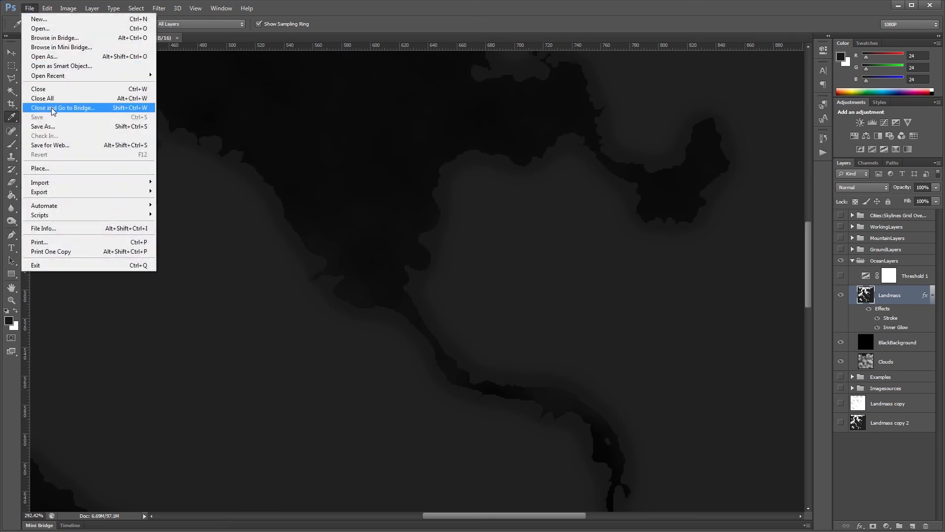
left_click(55, 129)
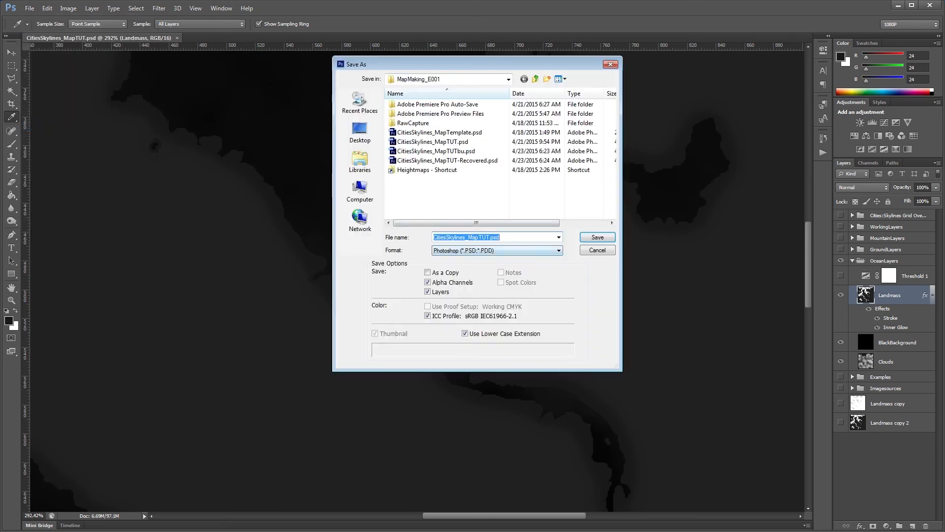
left_click(497, 251)
left_click(492, 329)
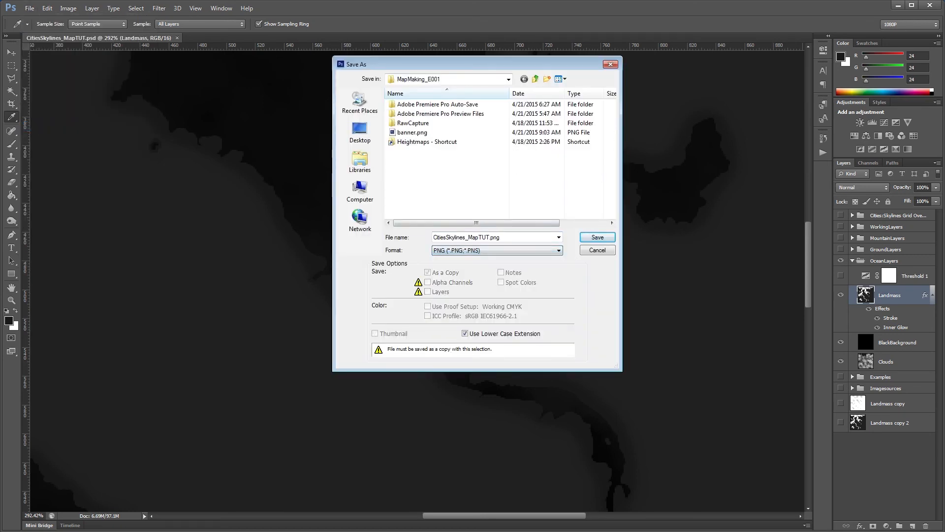
double_click(427, 142)
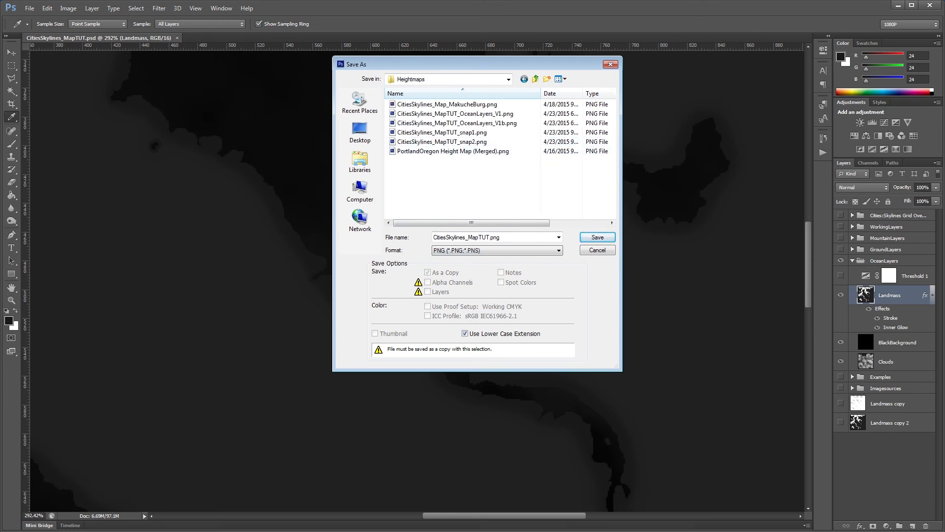
left_click(442, 141)
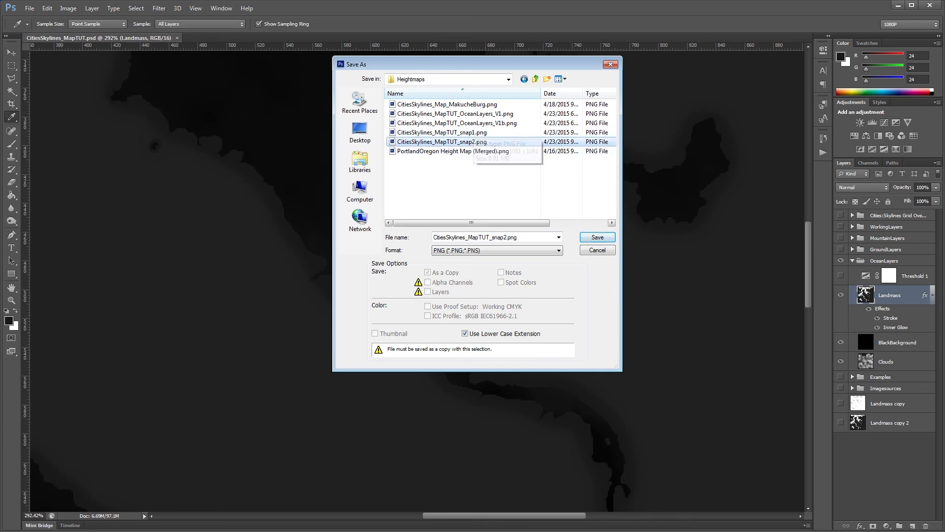
key("Return")
key("Return")
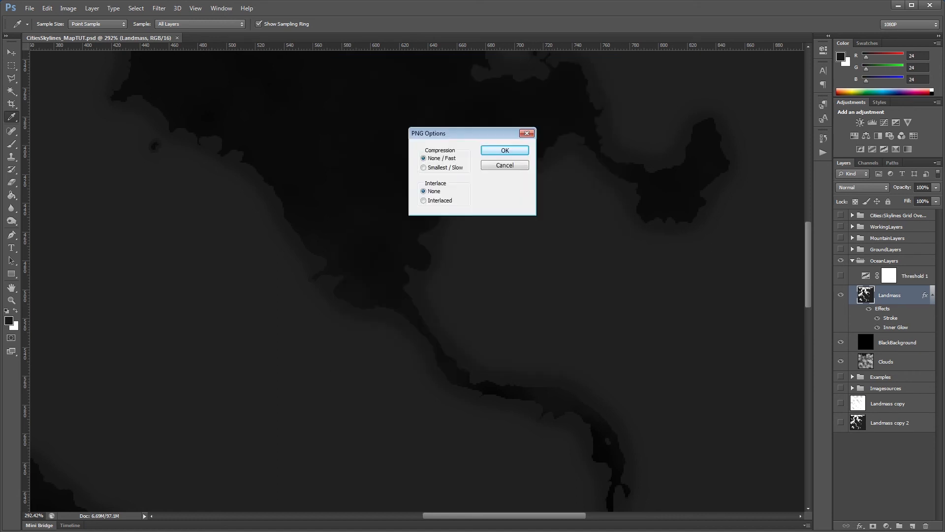
key("Return")
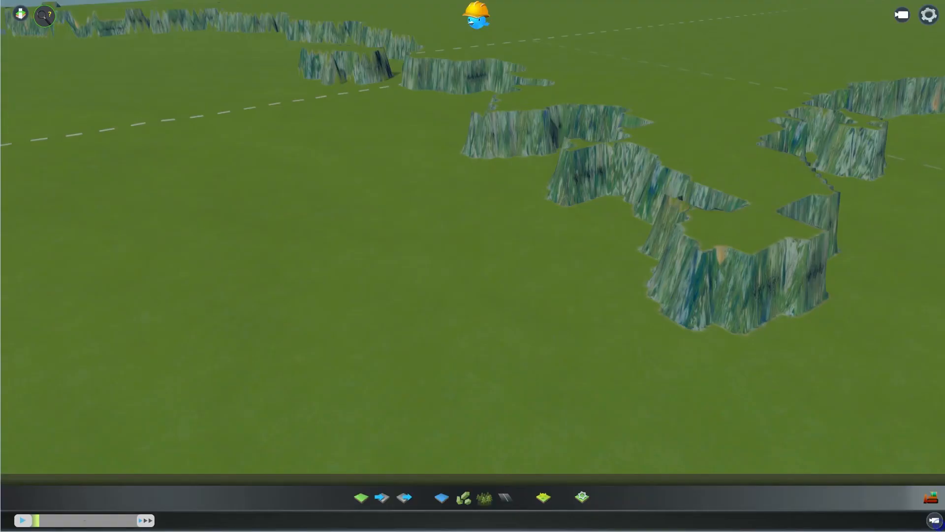
Import the updated CitiesSkylines_MapTUT_snap2.png heightmap into the map editor.
scroll(473, 266, "up", 5)
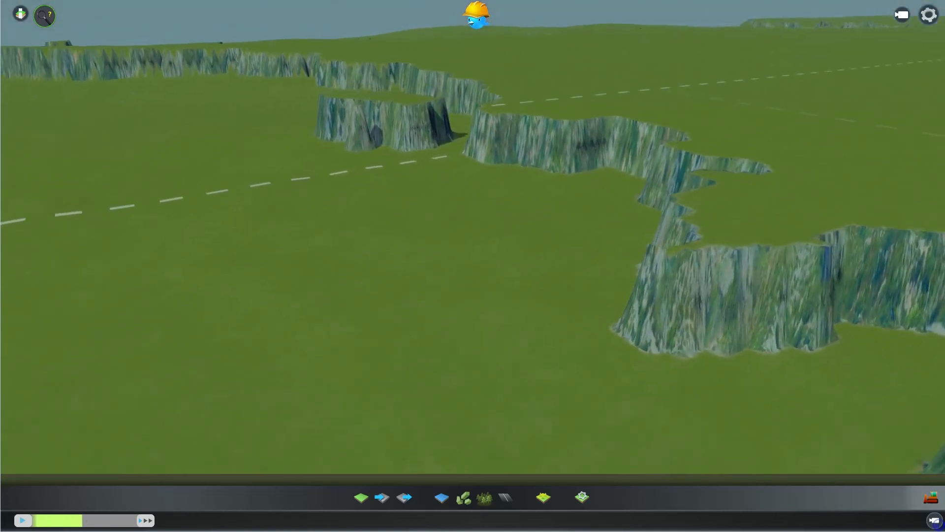
left_click(404, 497)
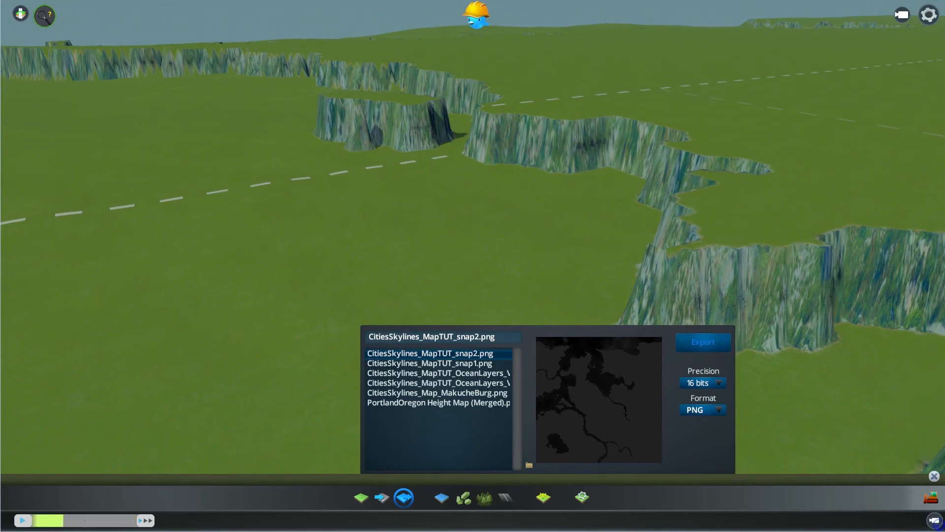
left_click(382, 498)
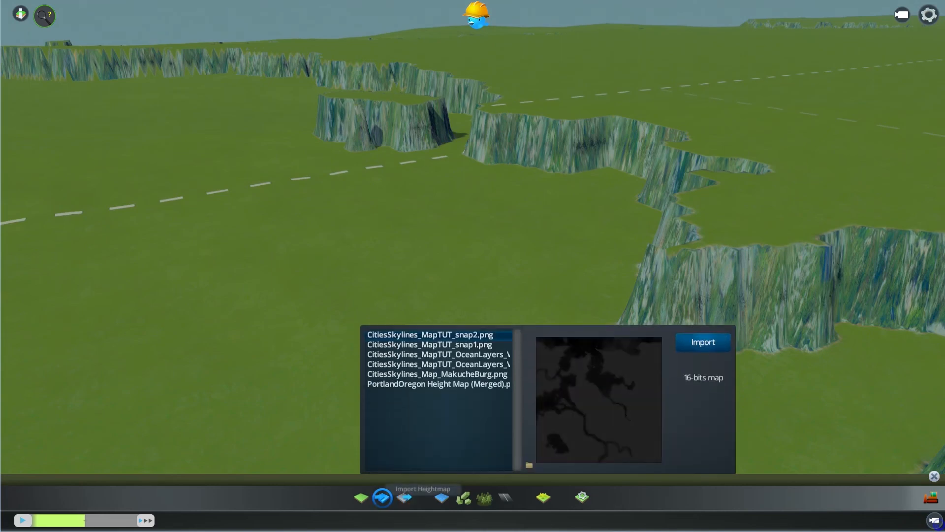
left_click(703, 342)
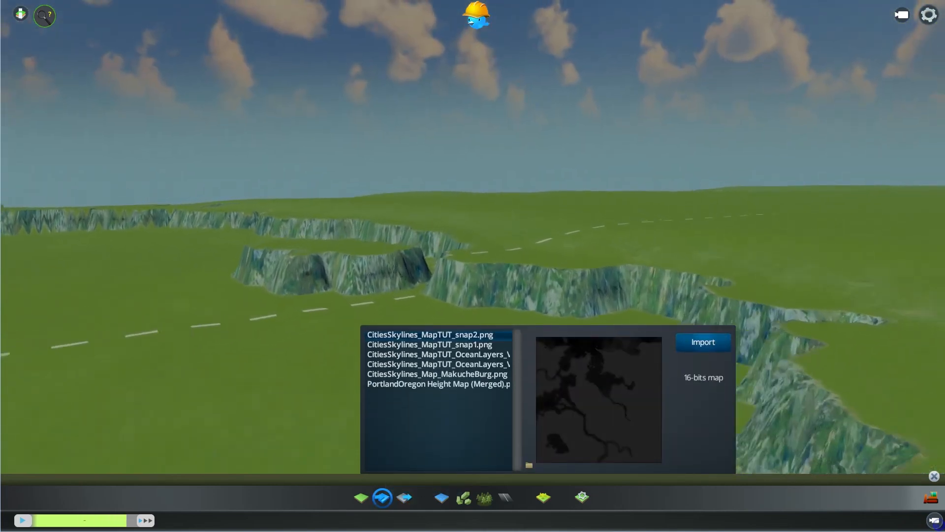
key("Escape")
Fly around the imported terrain to examine the slope of the shoreline cliffs.
key("w")
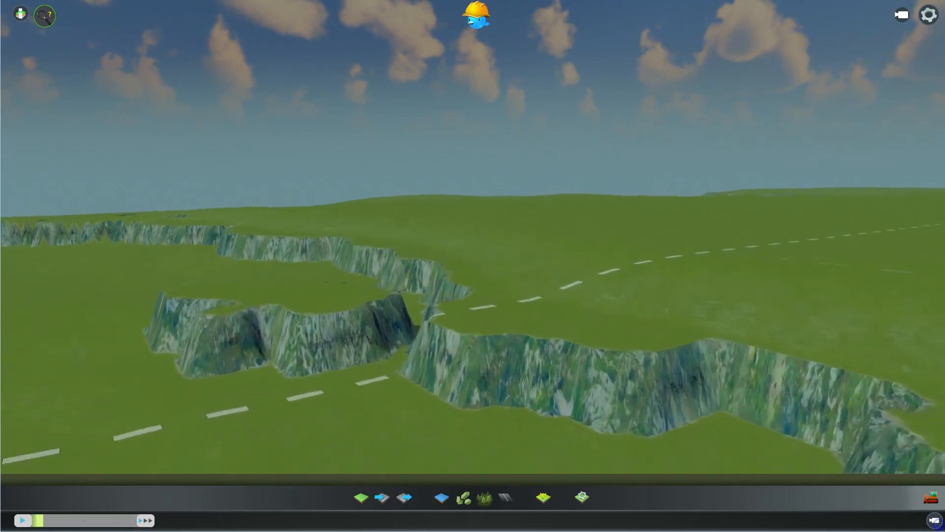
key("d")
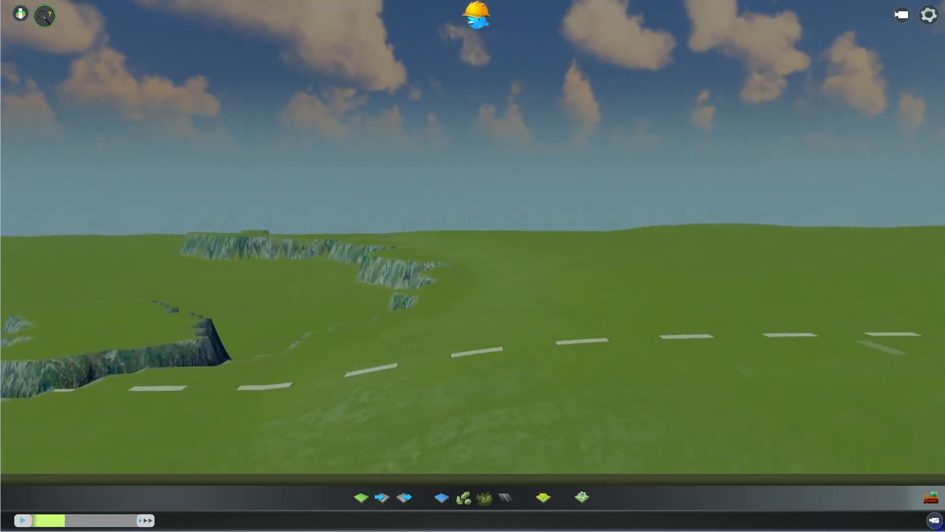
key("s")
key("e")
key("s")
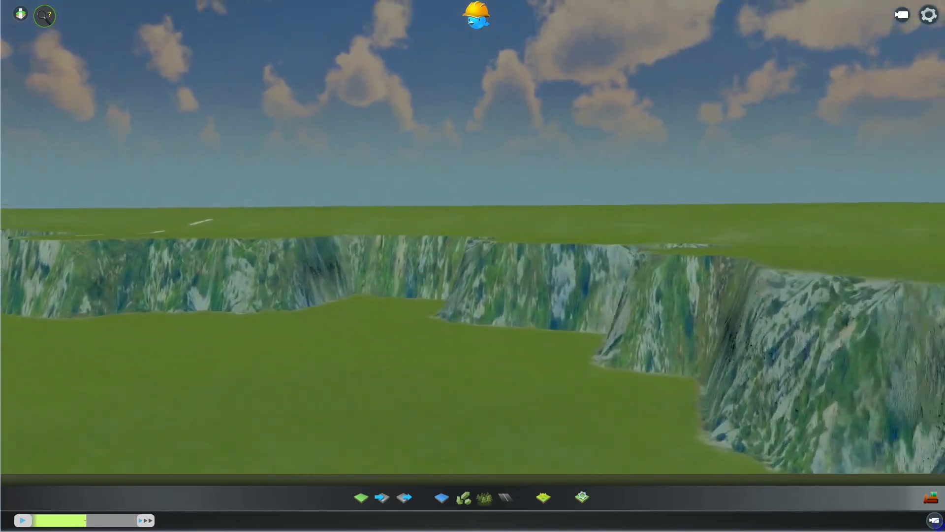
key("e")
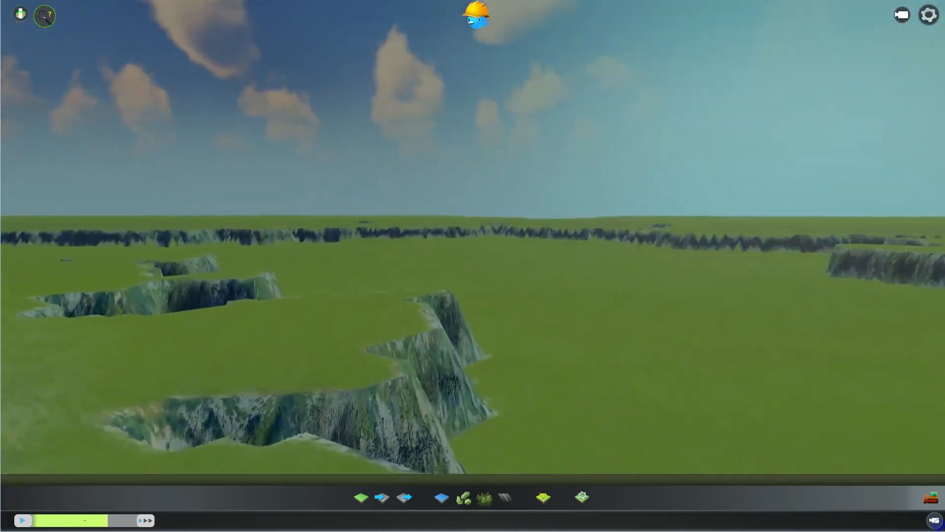
key("w")
key("w")
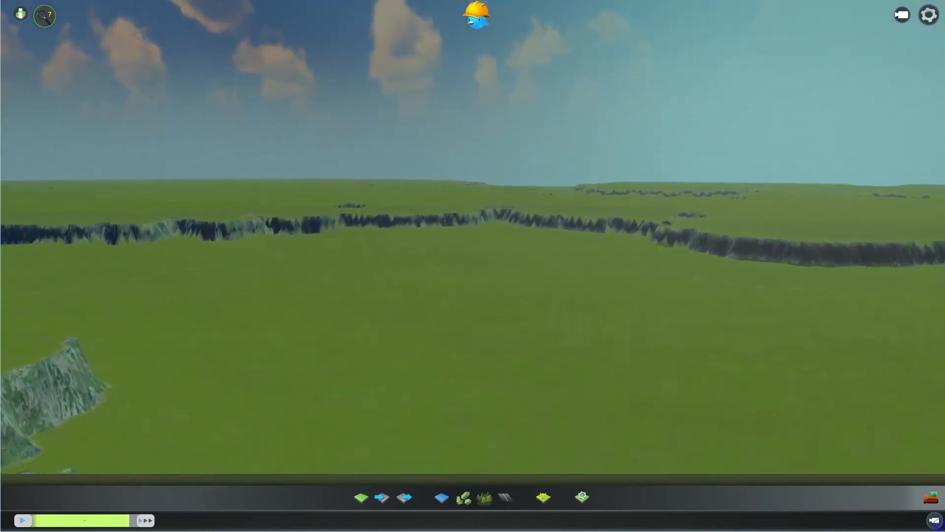
key("w")
key("q")
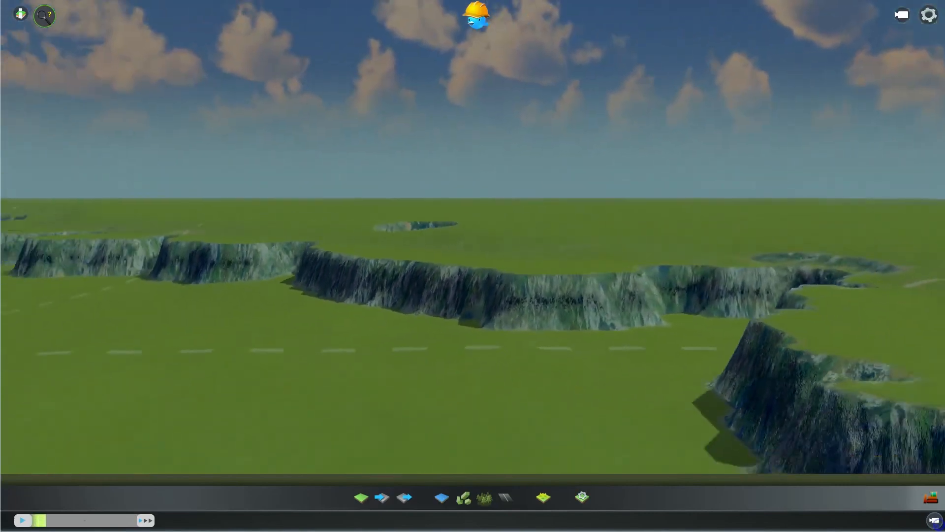
key("s")
key("w")
key("w")
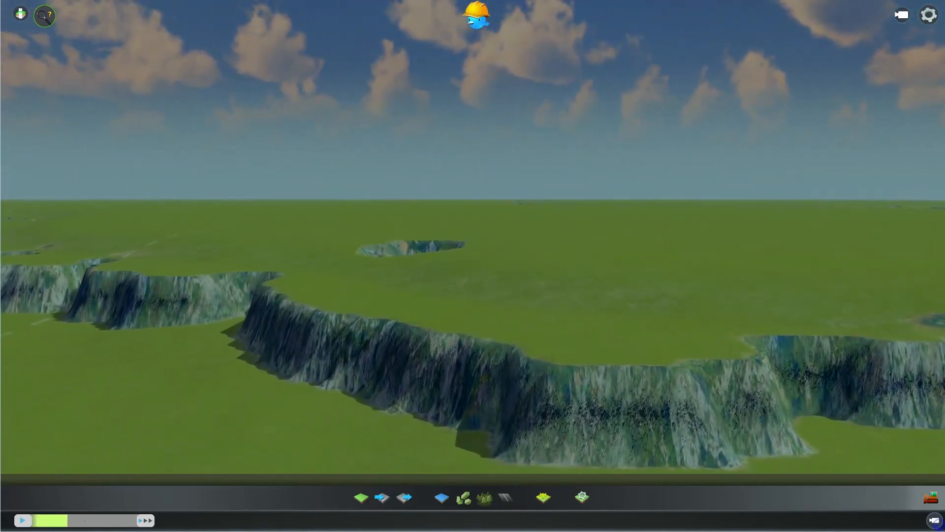
Set the sea level to 100 and reset the map's water to that level.
left_click(442, 497)
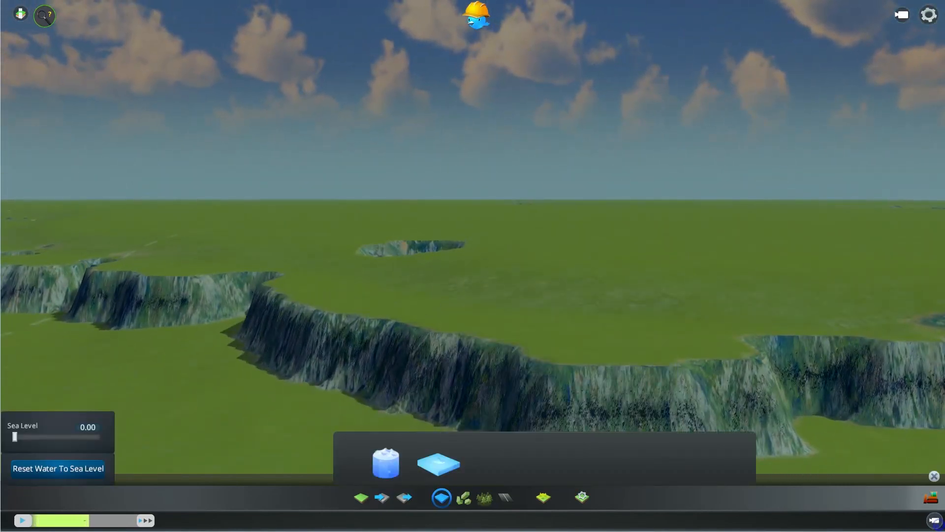
left_click(87, 427)
type("100")
key("Return")
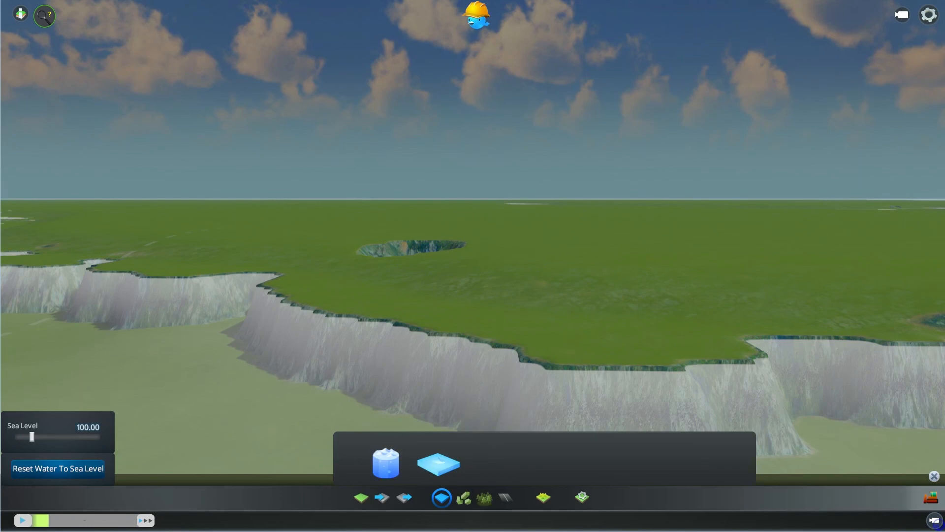
key("Escape")
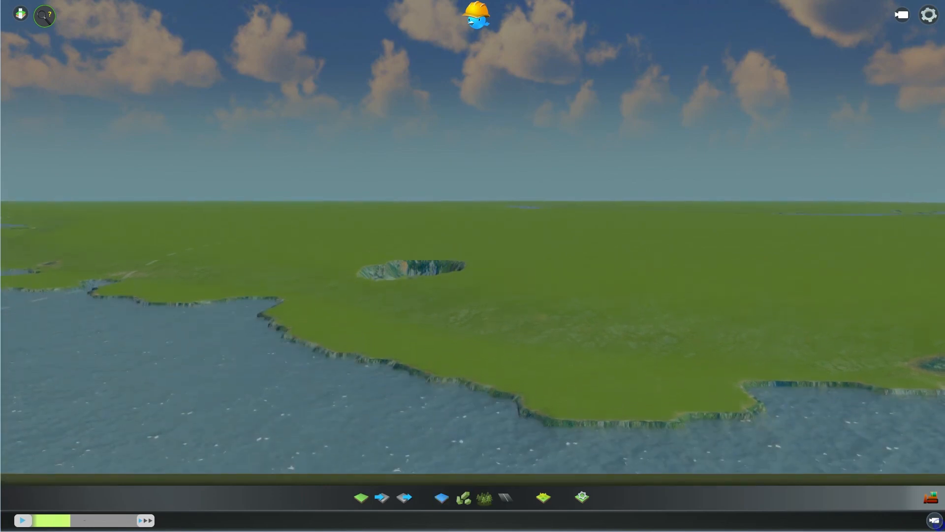
Examine the flooded coastline and how far the cliff edges rise above the water.
key("q")
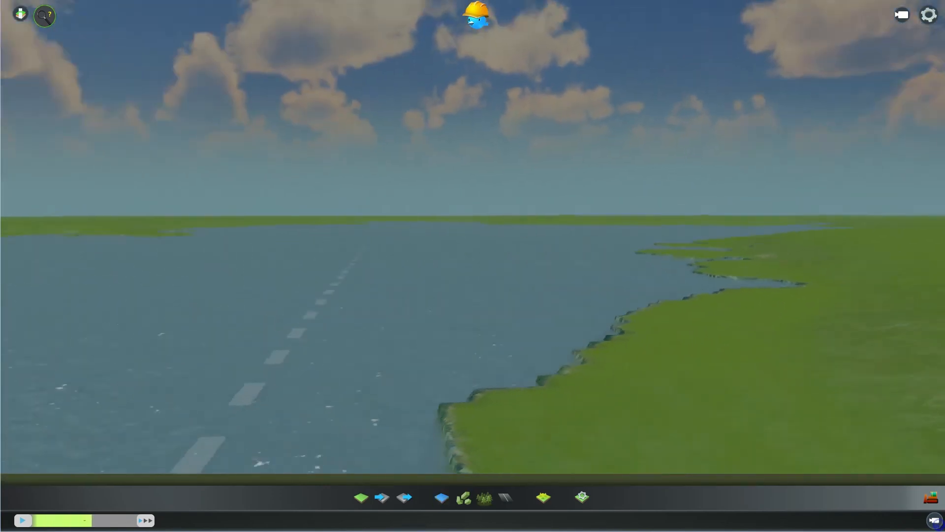
key("q")
key("w")
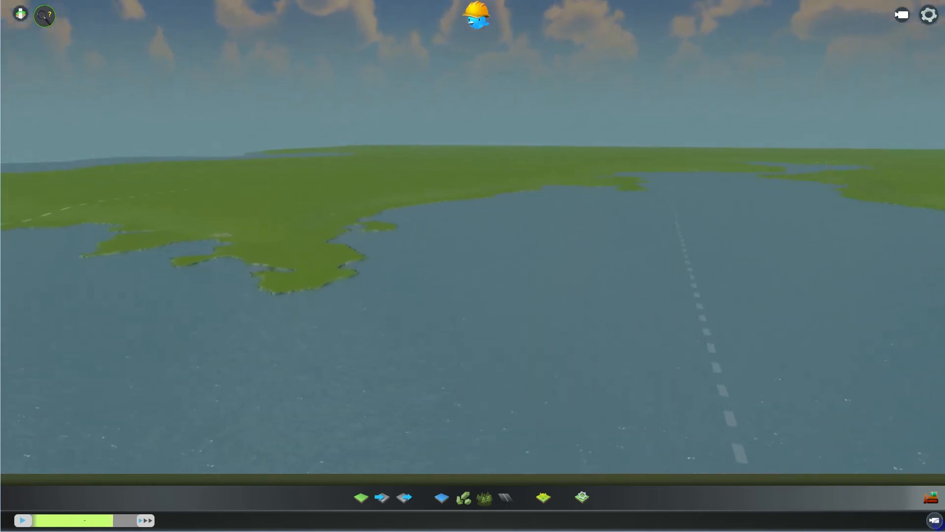
key("q")
key("w")
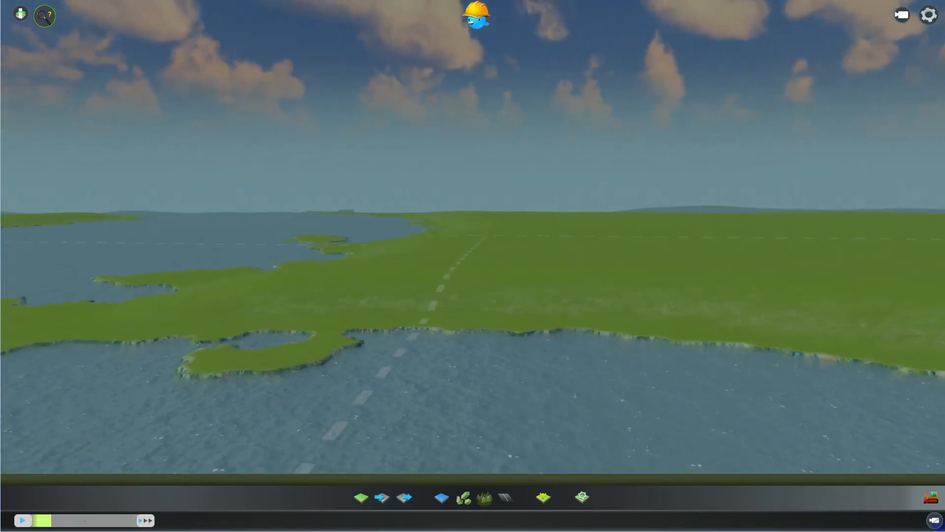
key("s")
key("w")
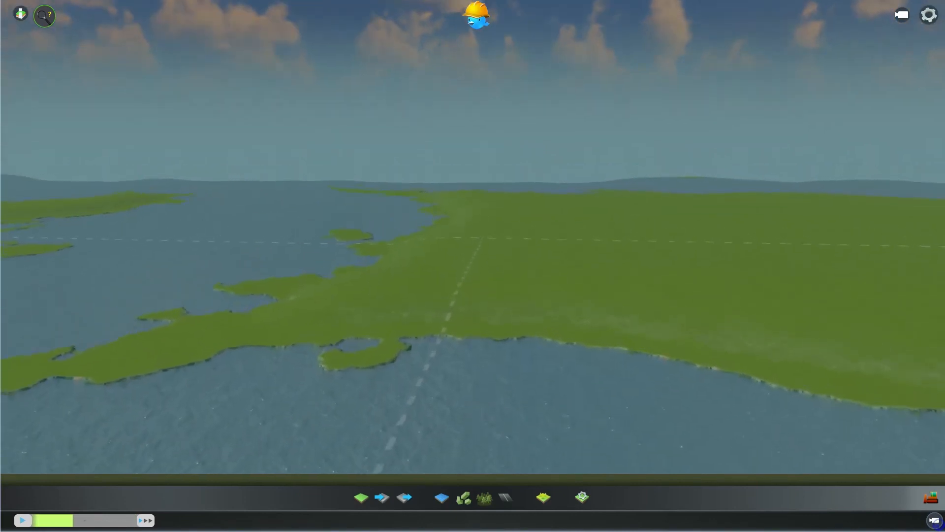
key("q")
key("s")
scroll(940, 526, "up", 3)
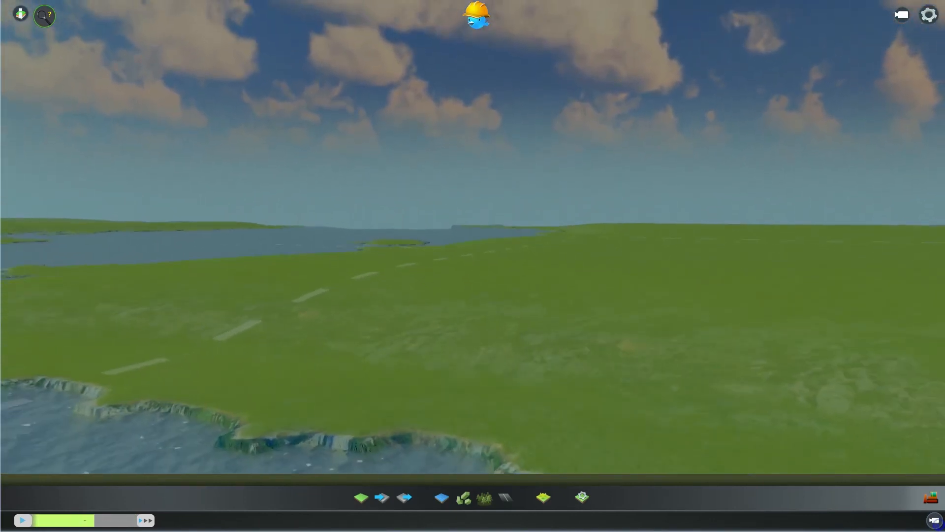
scroll(939, 526, "down", 3)
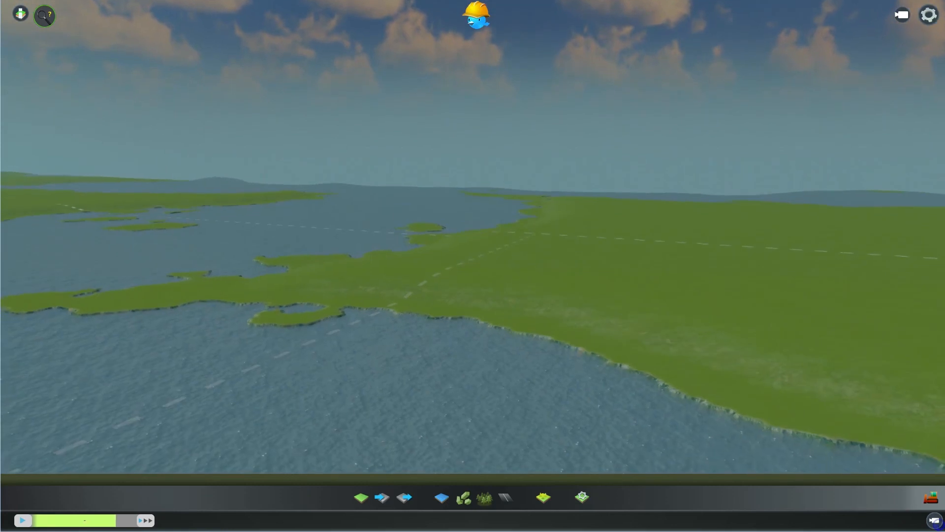
Survey the peninsulas, bays and islands from above to check the overall land and water shapes.
key("r")
key("e")
key("s")
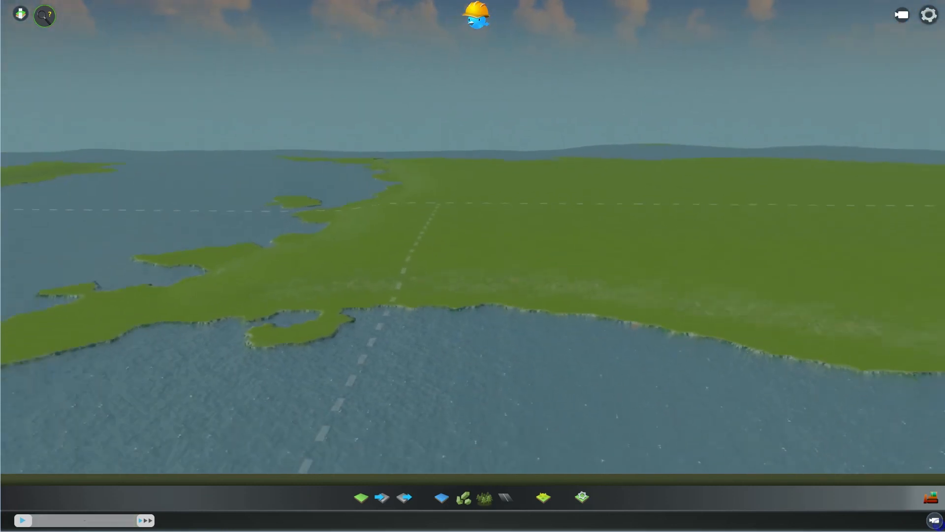
key("w")
key("q")
key("r")
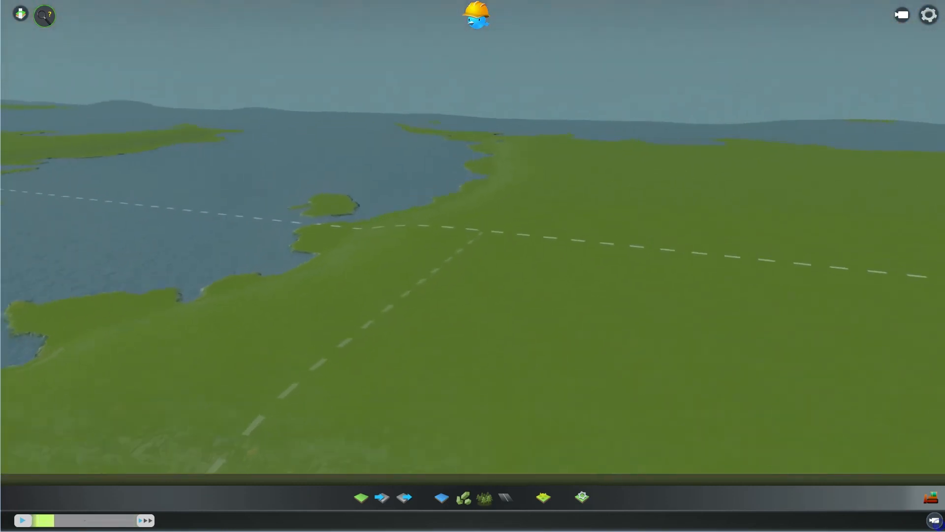
key("w")
key("e")
key("s")
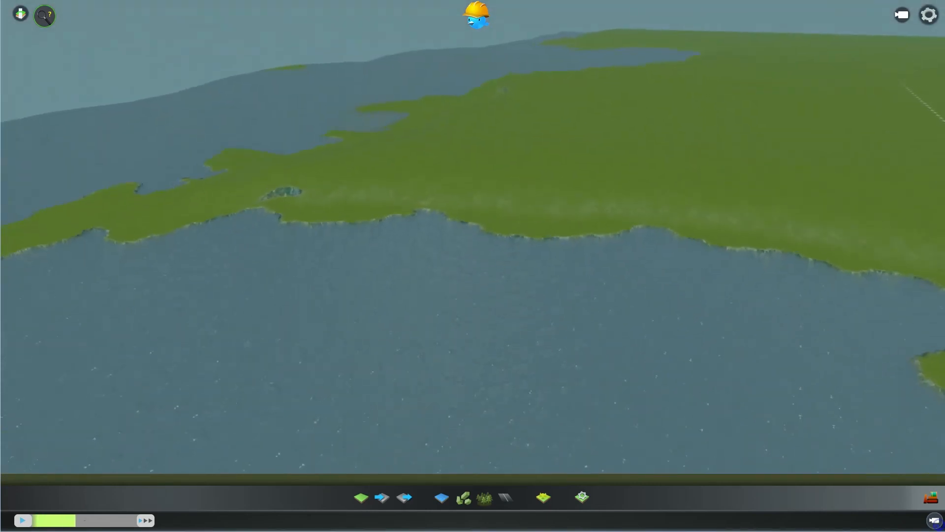
key("w")
key("q")
key("r")
key("q")
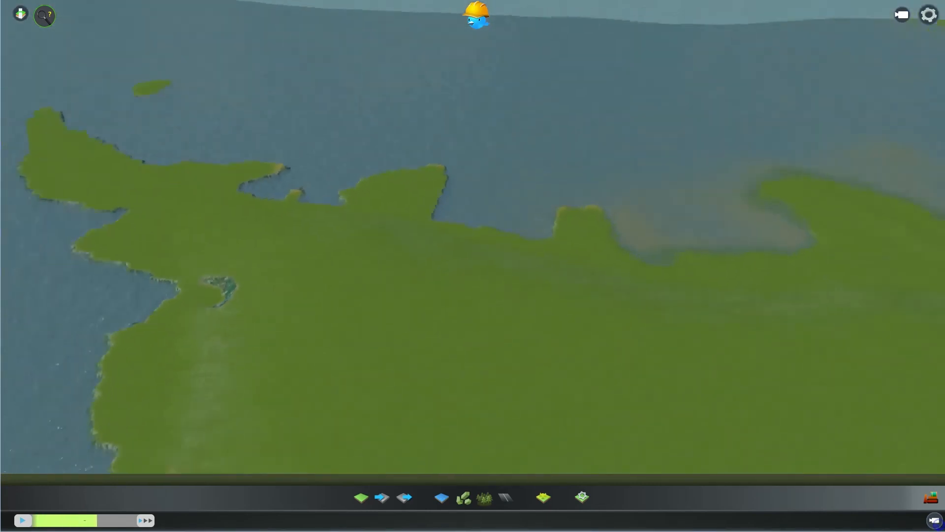
key("w")
key("q")
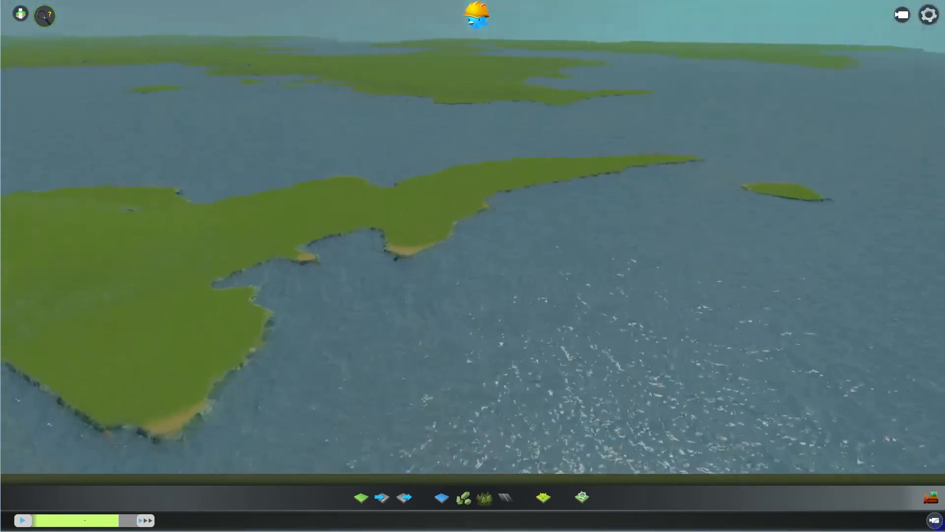
key("w")
key("q")
key("f")
key("w")
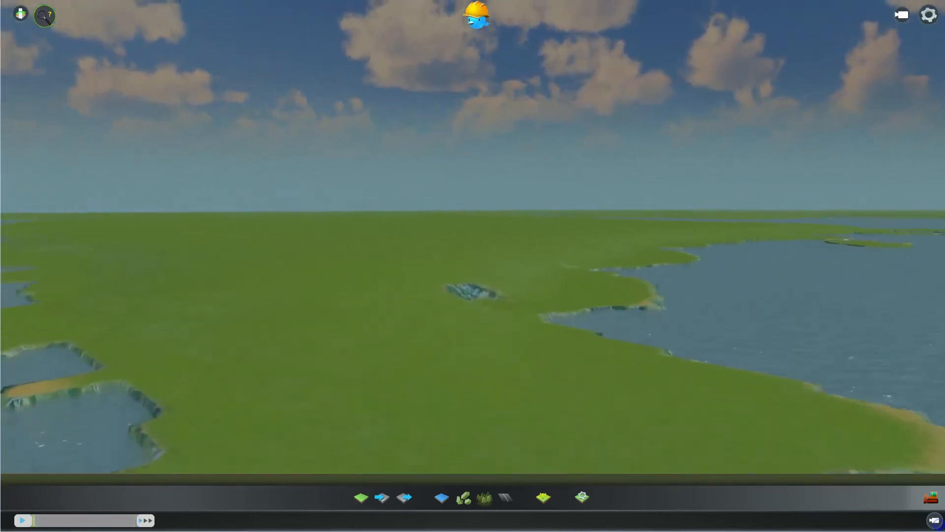
Inspect the inland slopes, low cliffs and sandy edges along the shoreline at close range.
key("e")
key("r")
key("w")
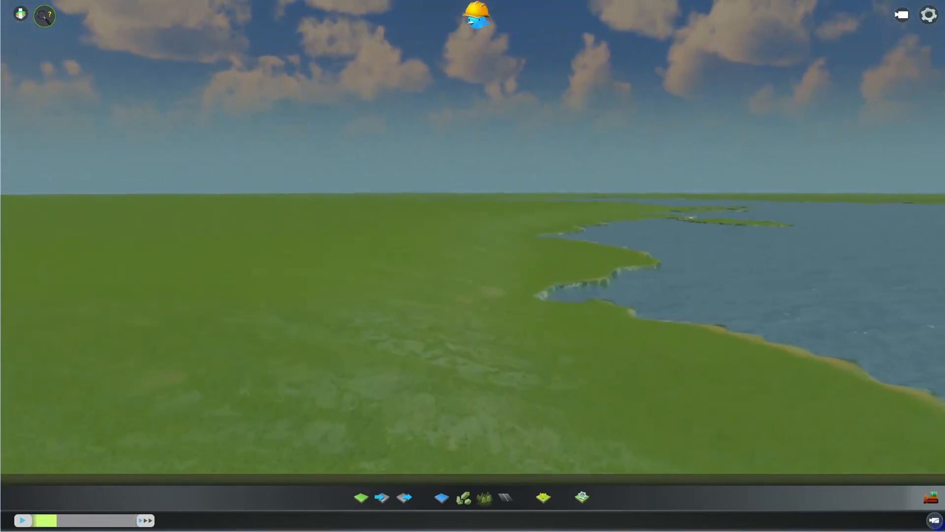
key("r")
key("e")
key("f")
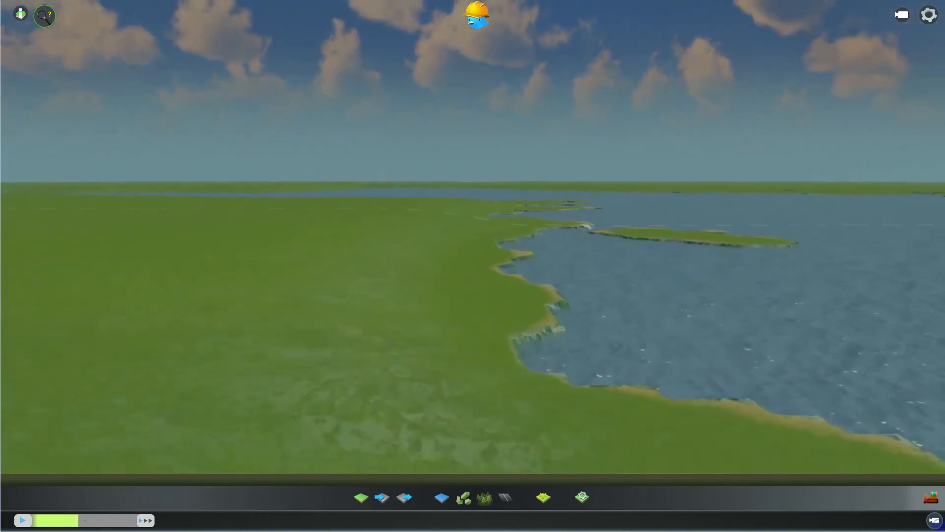
key("w")
key("r")
key("f")
key("f")
key("w")
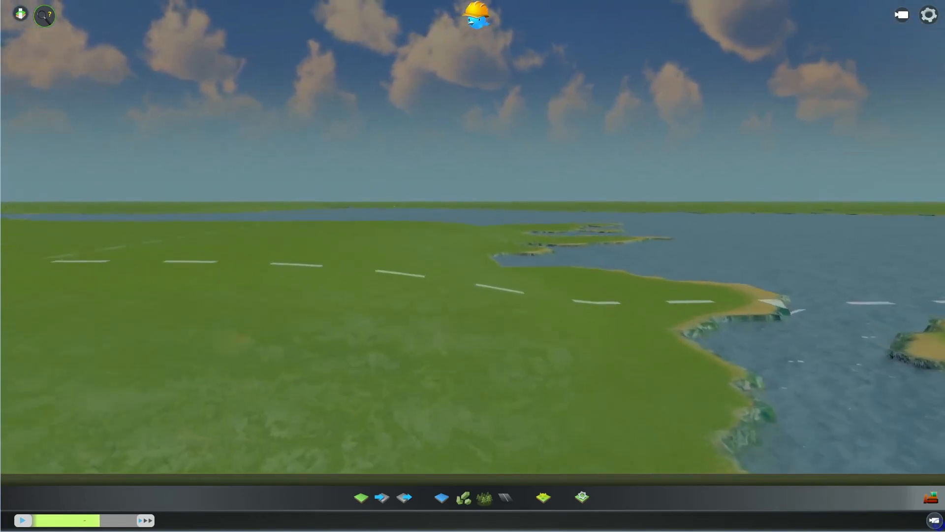
key("s")
key("r")
key("q")
key("f")
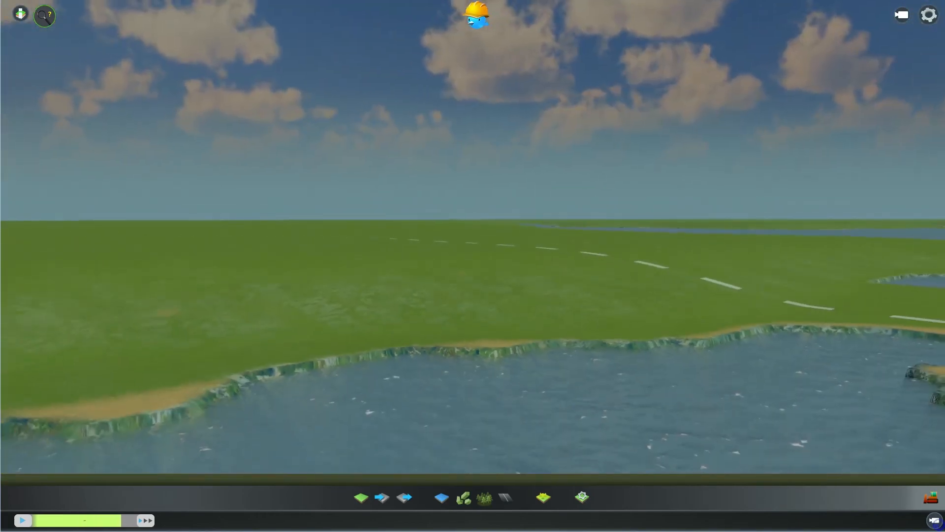
Import the earlier CitiesSkylines_MapTUT_snap1.png heightmap to compare its shoreline cliffs.
left_click(382, 497)
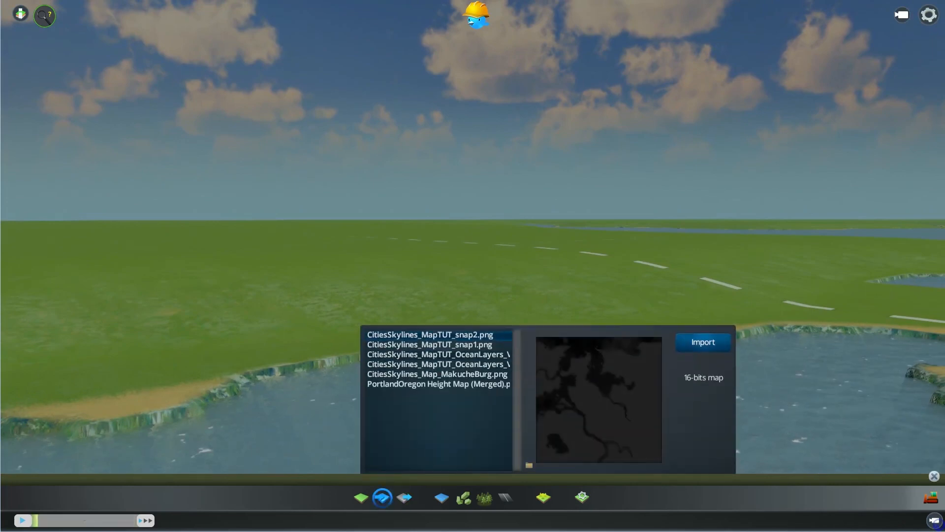
left_click(443, 346)
left_click(703, 342)
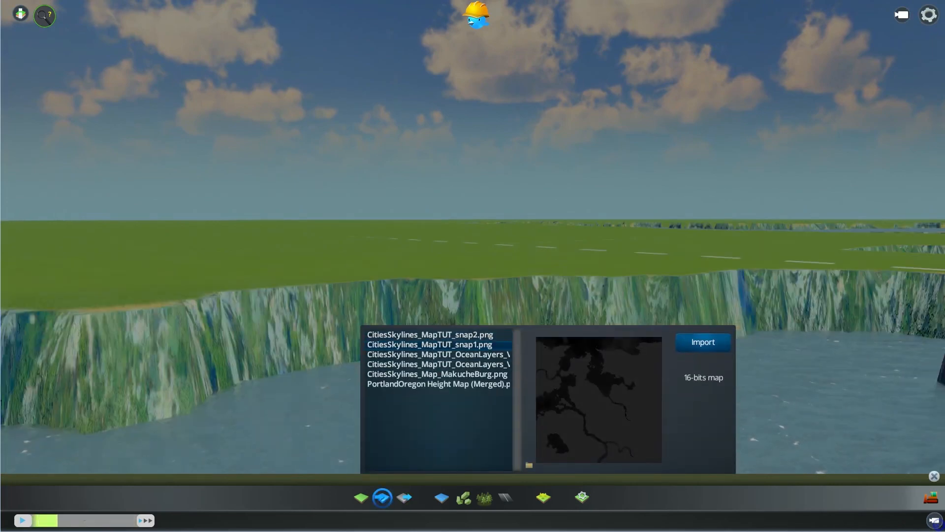
scroll(472, 237, "down", 3)
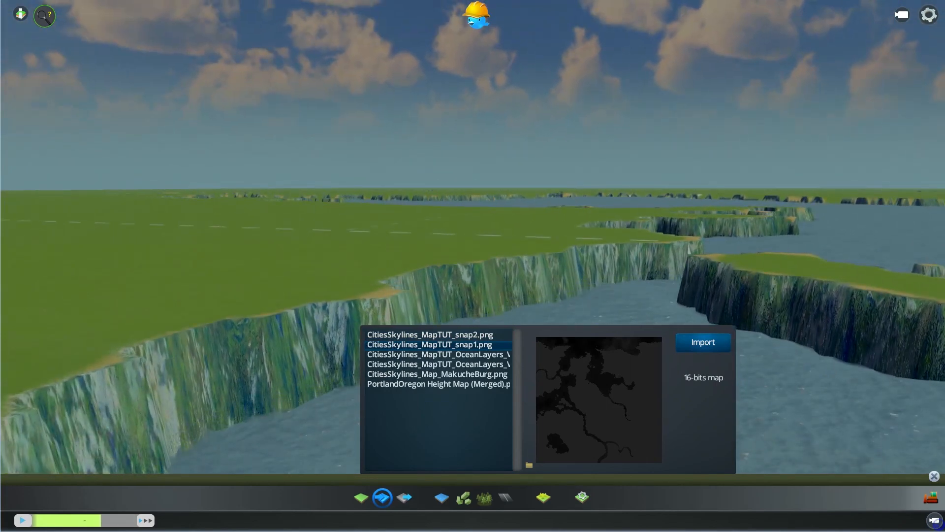
Import the CitiesSkylines_MapTUT_snap2.png heightmap again in place of the comparison terrain.
left_click(449, 335)
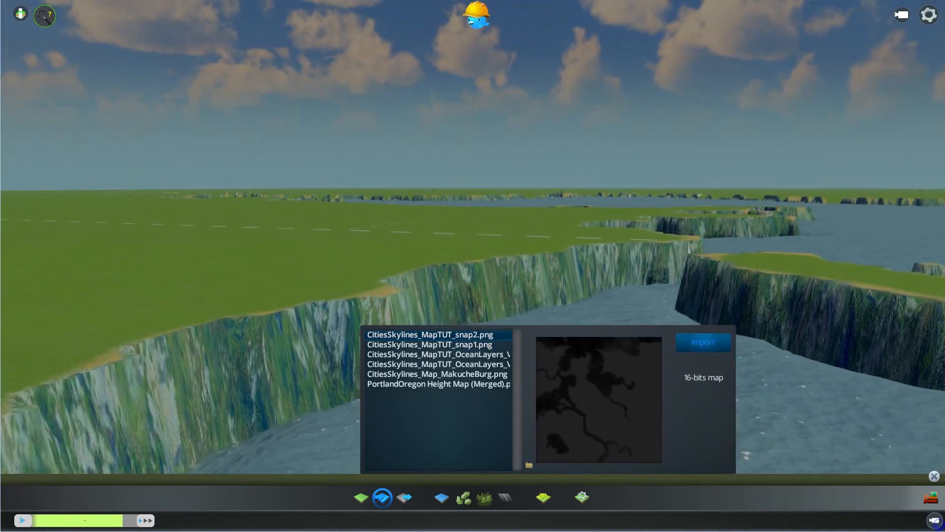
left_click(703, 342)
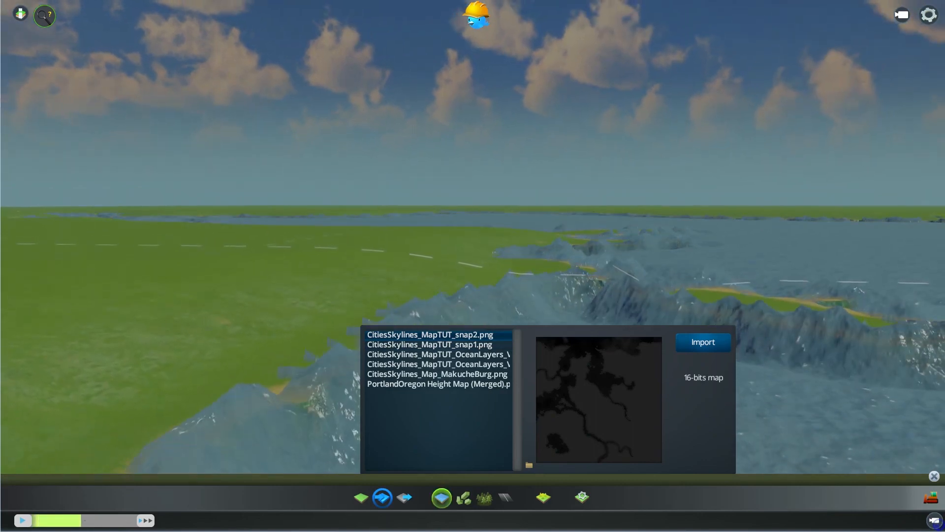
Check the shoreline of the reimported terrain with the water tool on and off, including from farther away.
left_click(442, 497)
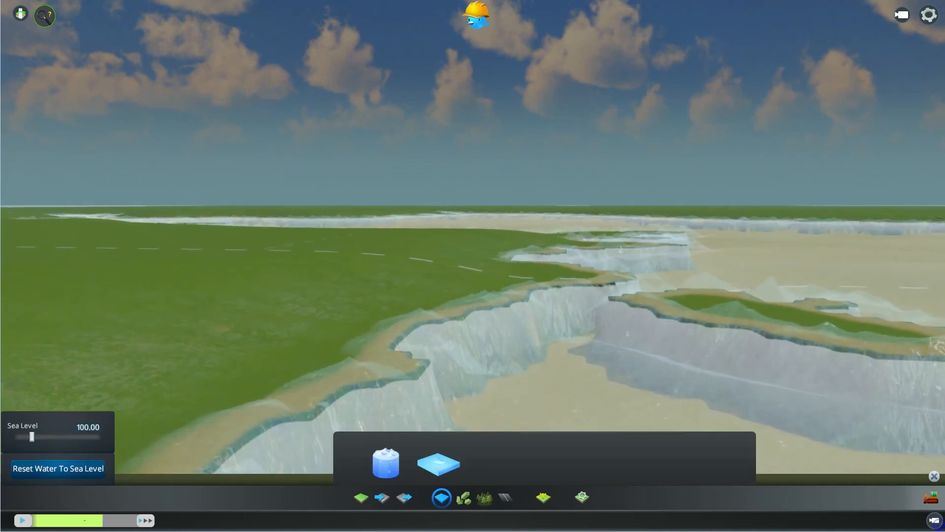
left_click(442, 498)
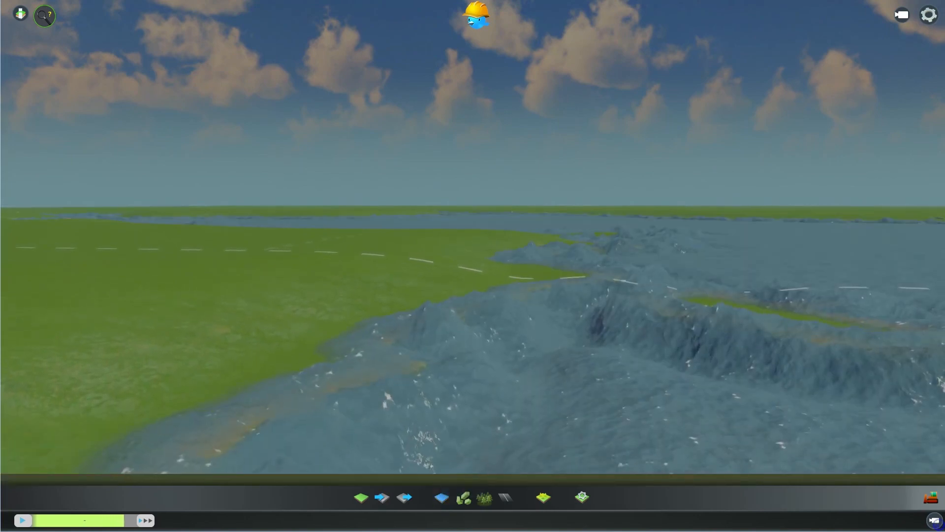
scroll(472, 266, "down", 5)
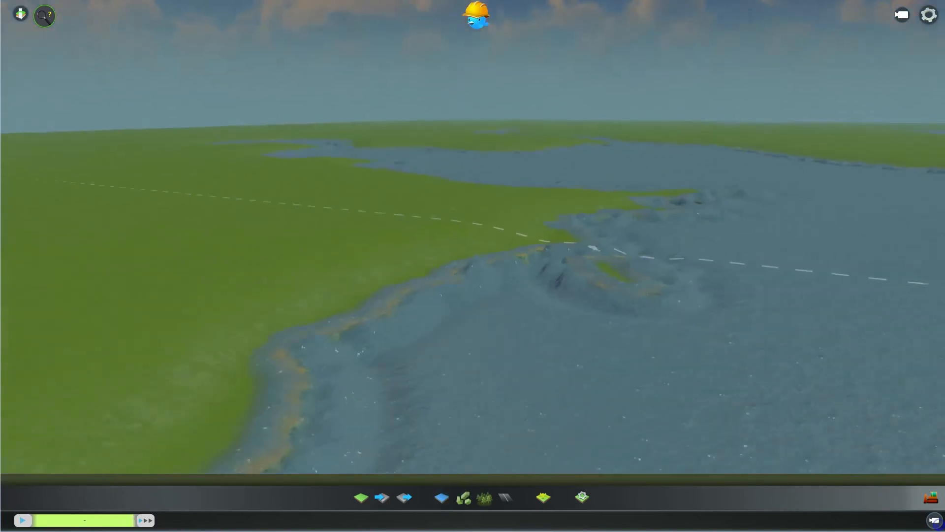
scroll(593, 248, "down", 5)
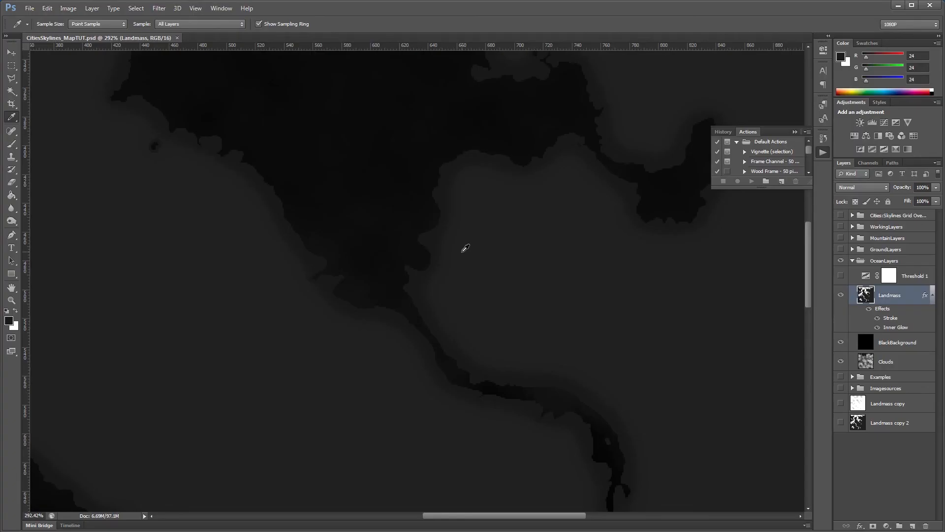
Switch to Photoshop and examine the softened coastlines, rivers and island of the Landmass layer, both as a whole and close up.
key("s")
scroll(458, 246, "down", 1)
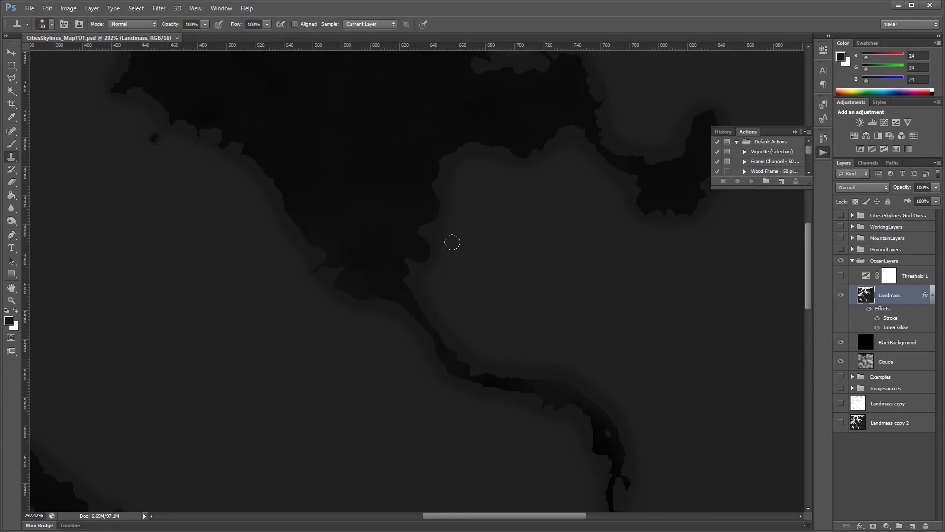
scroll(453, 244, "down", 3)
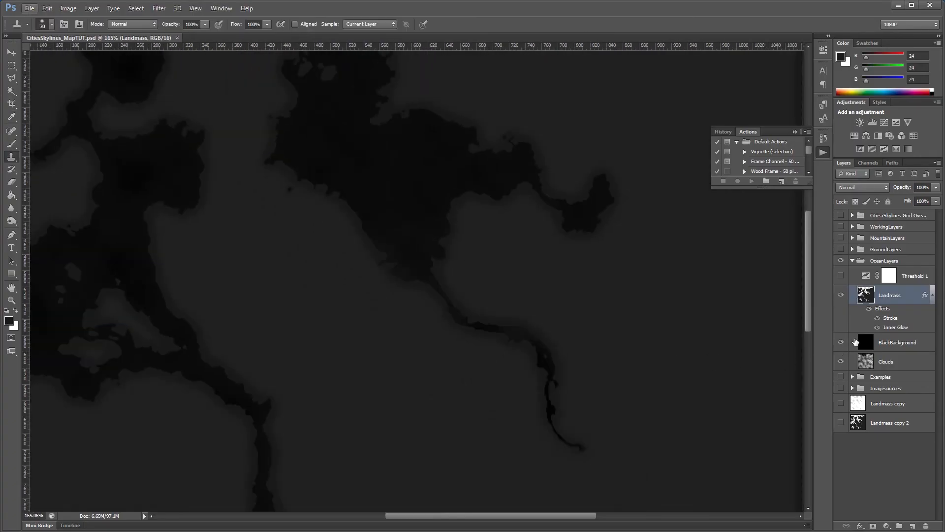
scroll(450, 300, "down", 4)
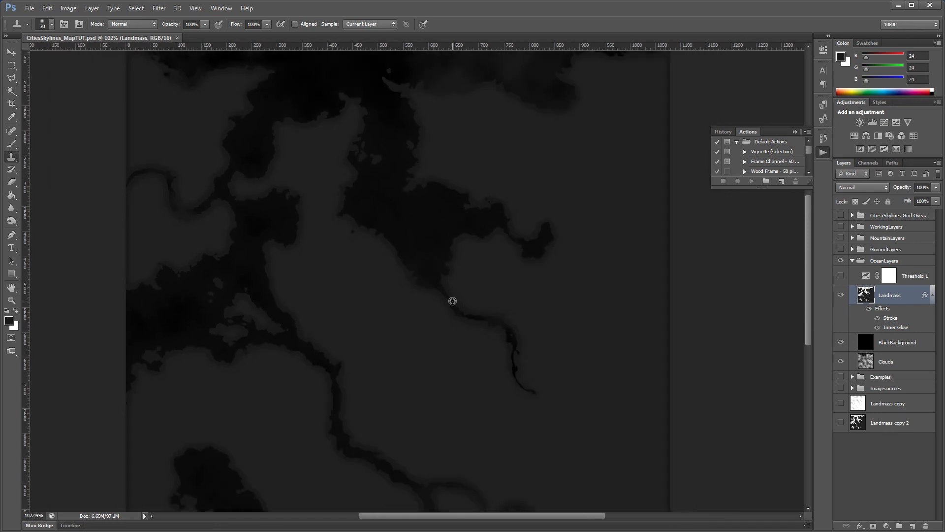
scroll(406, 347, "down", 1)
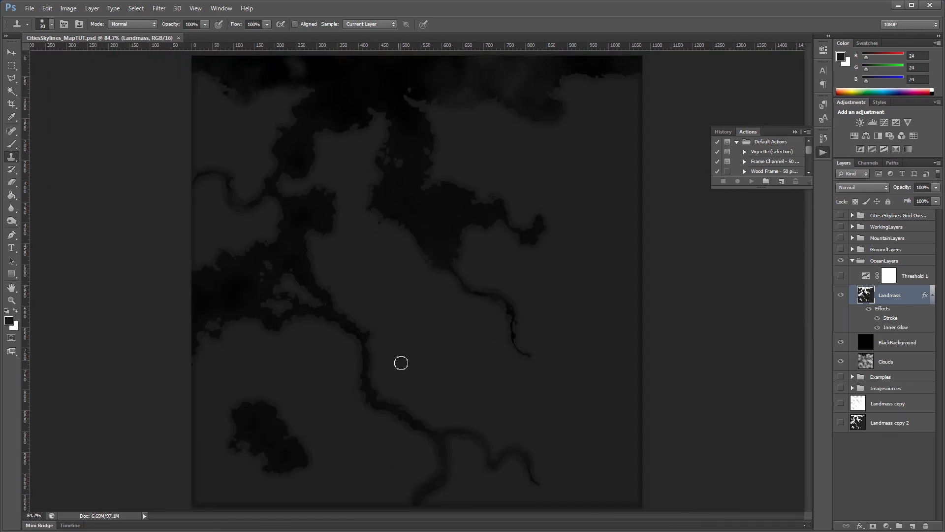
scroll(401, 359, "up", 1)
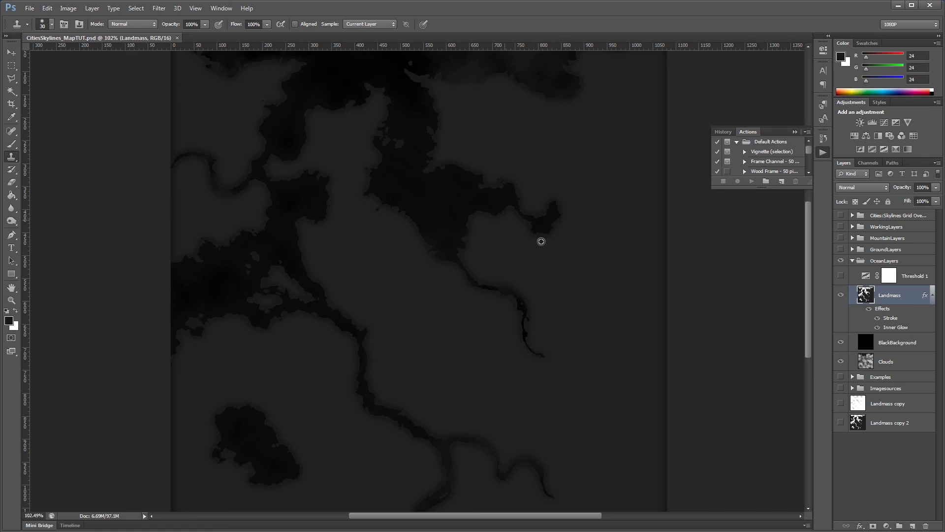
scroll(543, 239, "up", 3)
scroll(541, 242, "up", 2)
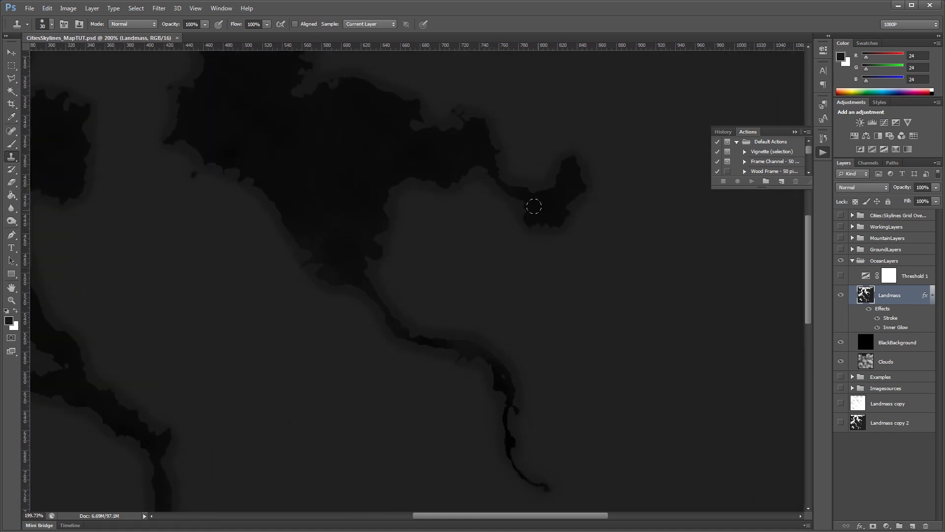
scroll(555, 243, "down", 3)
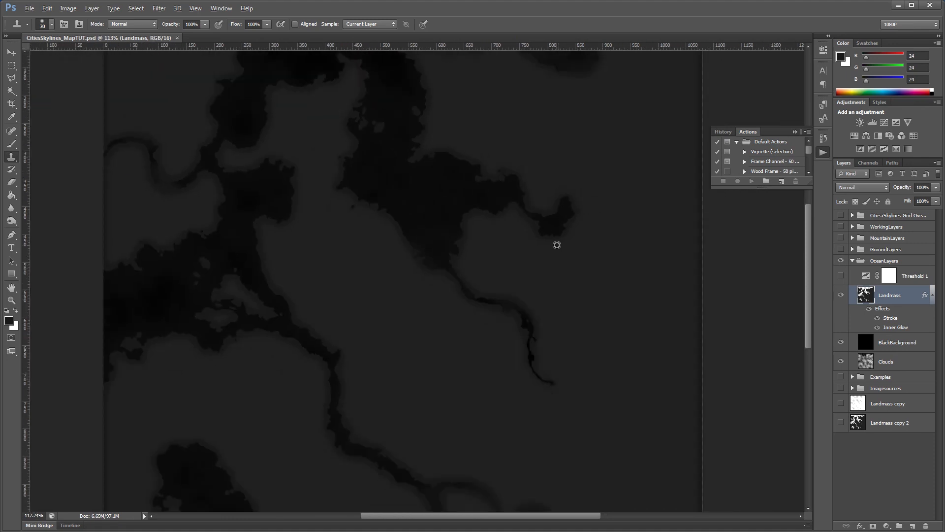
key("alt")
scroll(558, 246, "down", 1)
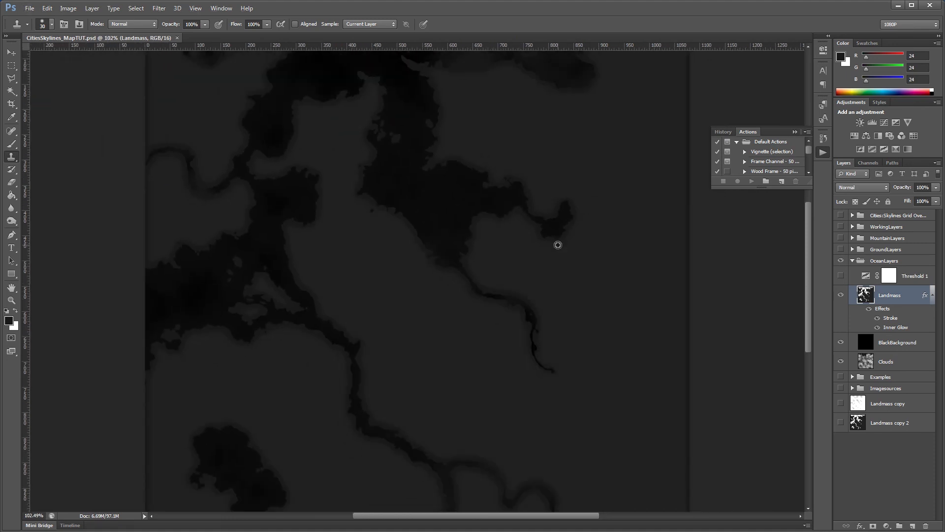
scroll(558, 245, "down", 1)
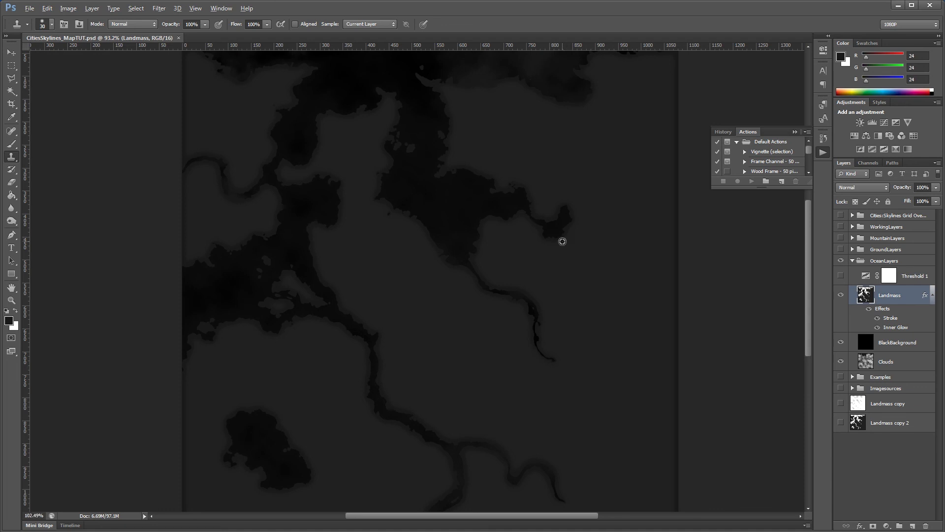
scroll(562, 242, "up", 7)
key("alt+w")
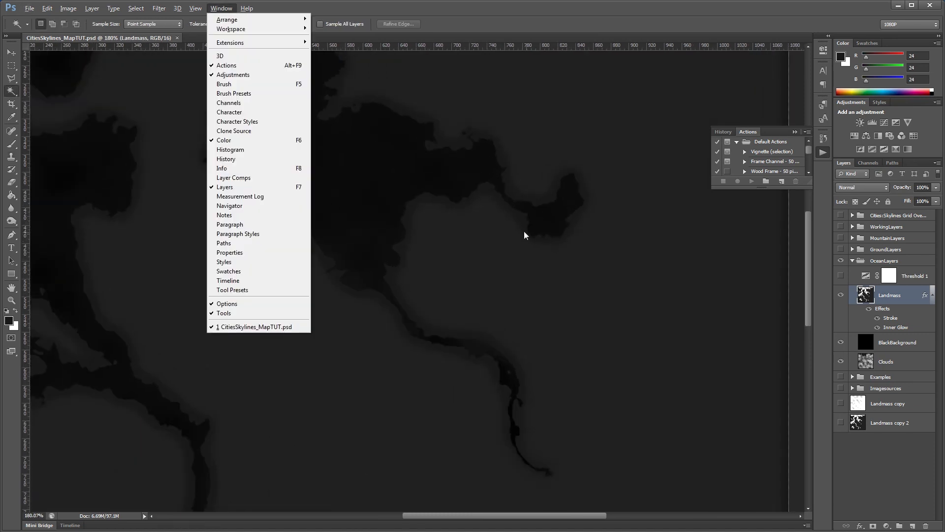
key("Escape")
key("alt+w")
key("Escape")
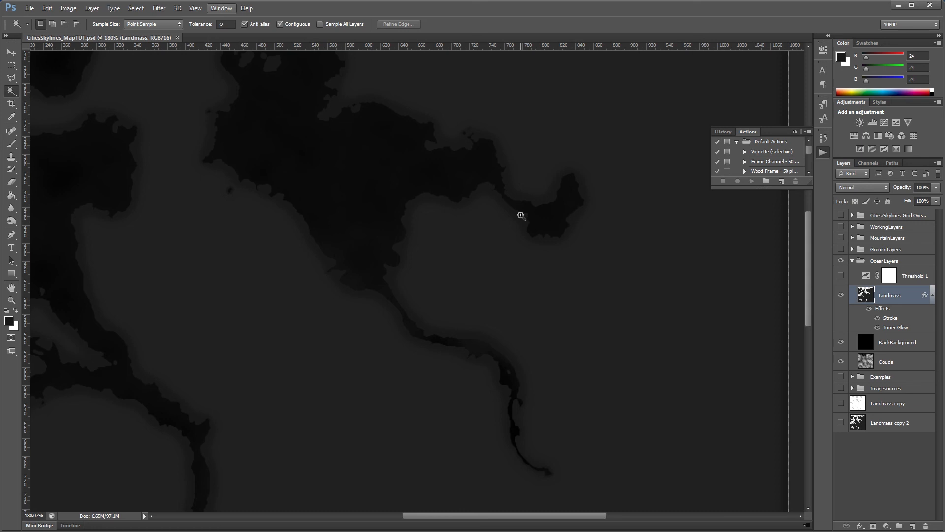